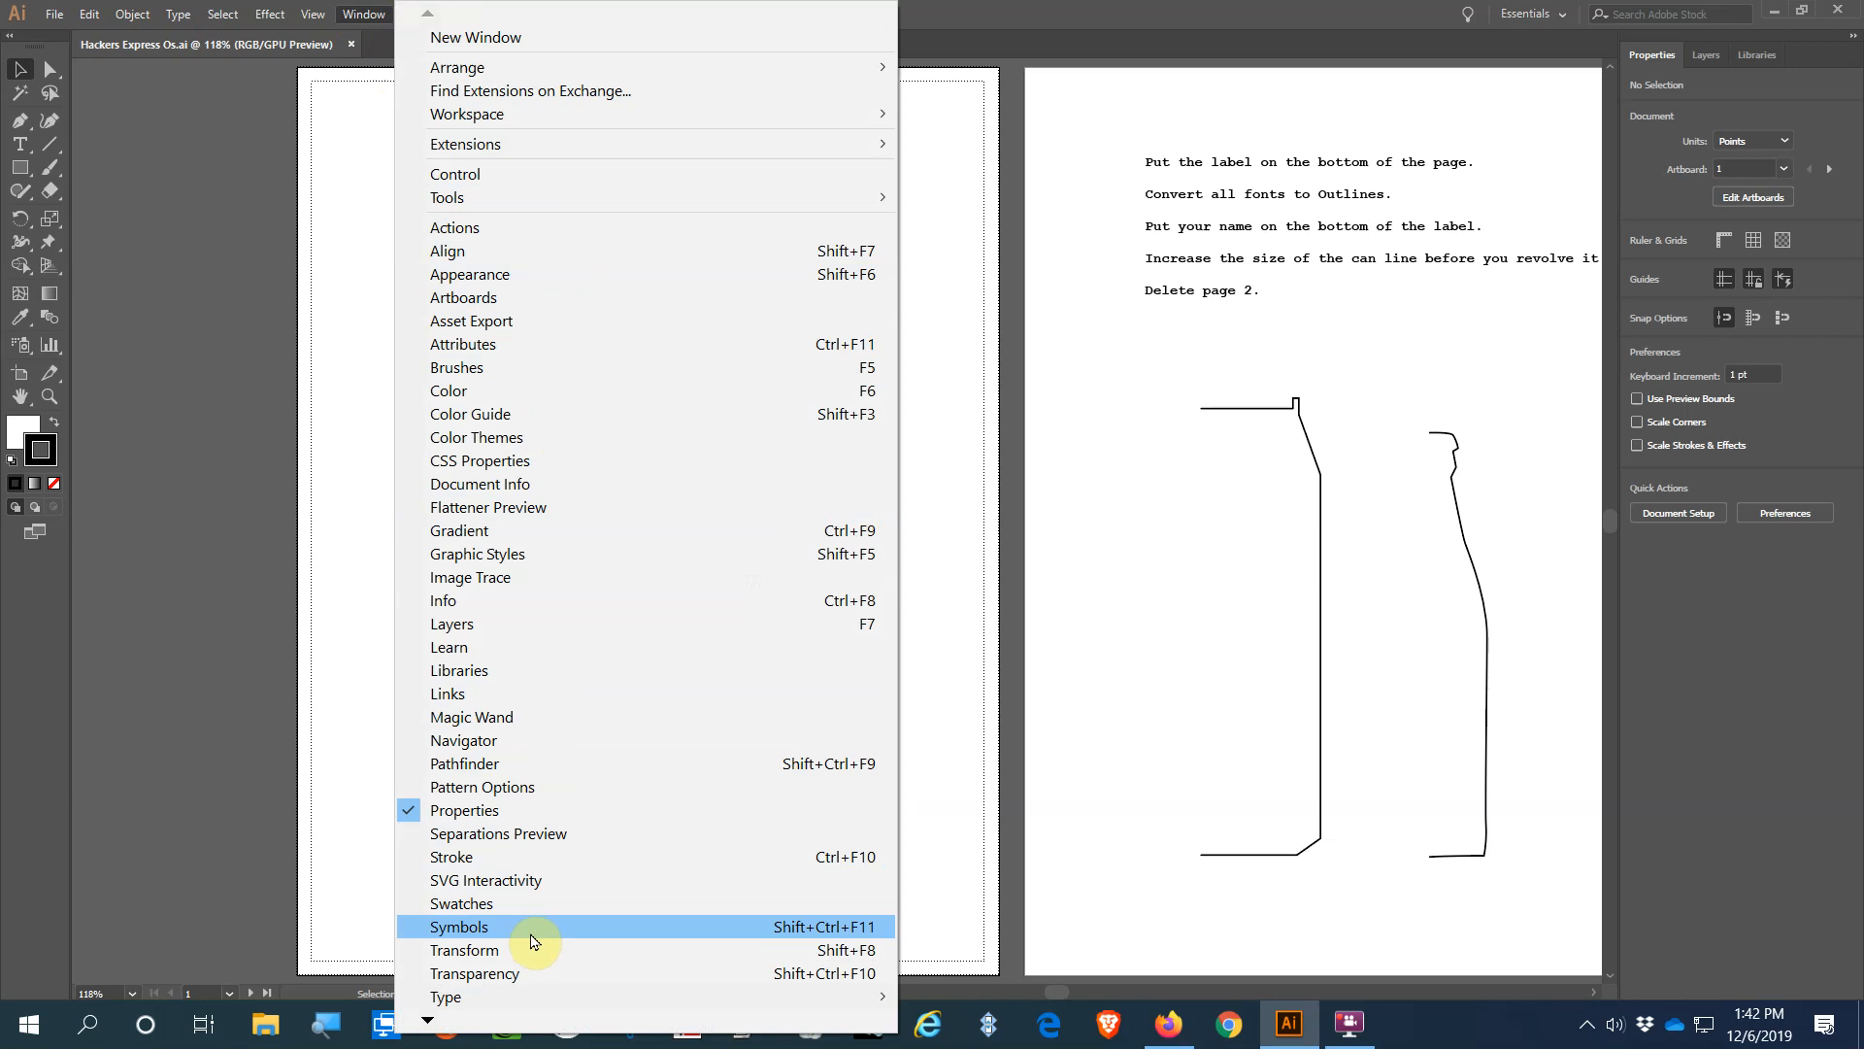
# - Save the label artwork as a new dynamic symbol with export type Graphic, and move the Symbols panel clear of the artboards
pyautogui.click(474, 930)
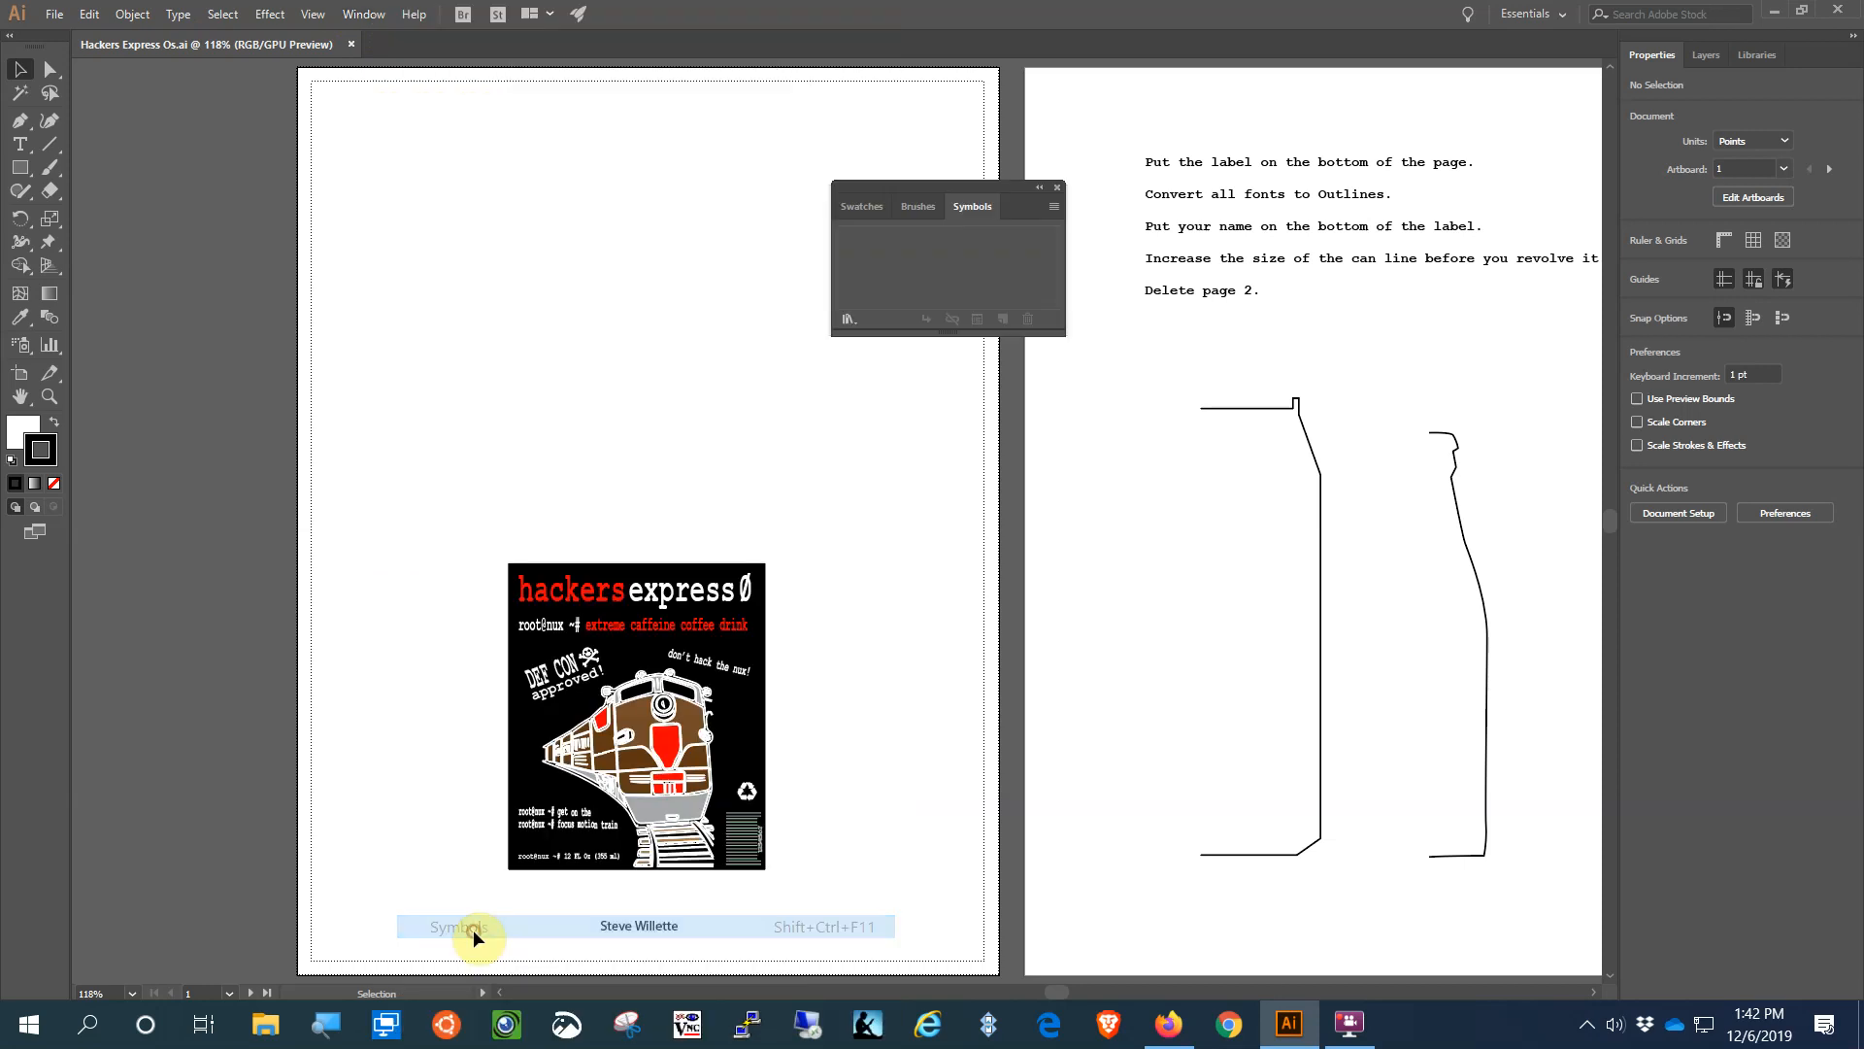
pyautogui.moveTo(956, 191)
pyautogui.mouseDown()
pyautogui.moveTo(1024, 166)
pyautogui.moveTo(1033, 101)
pyautogui.moveTo(1016, 102)
pyautogui.mouseUp()
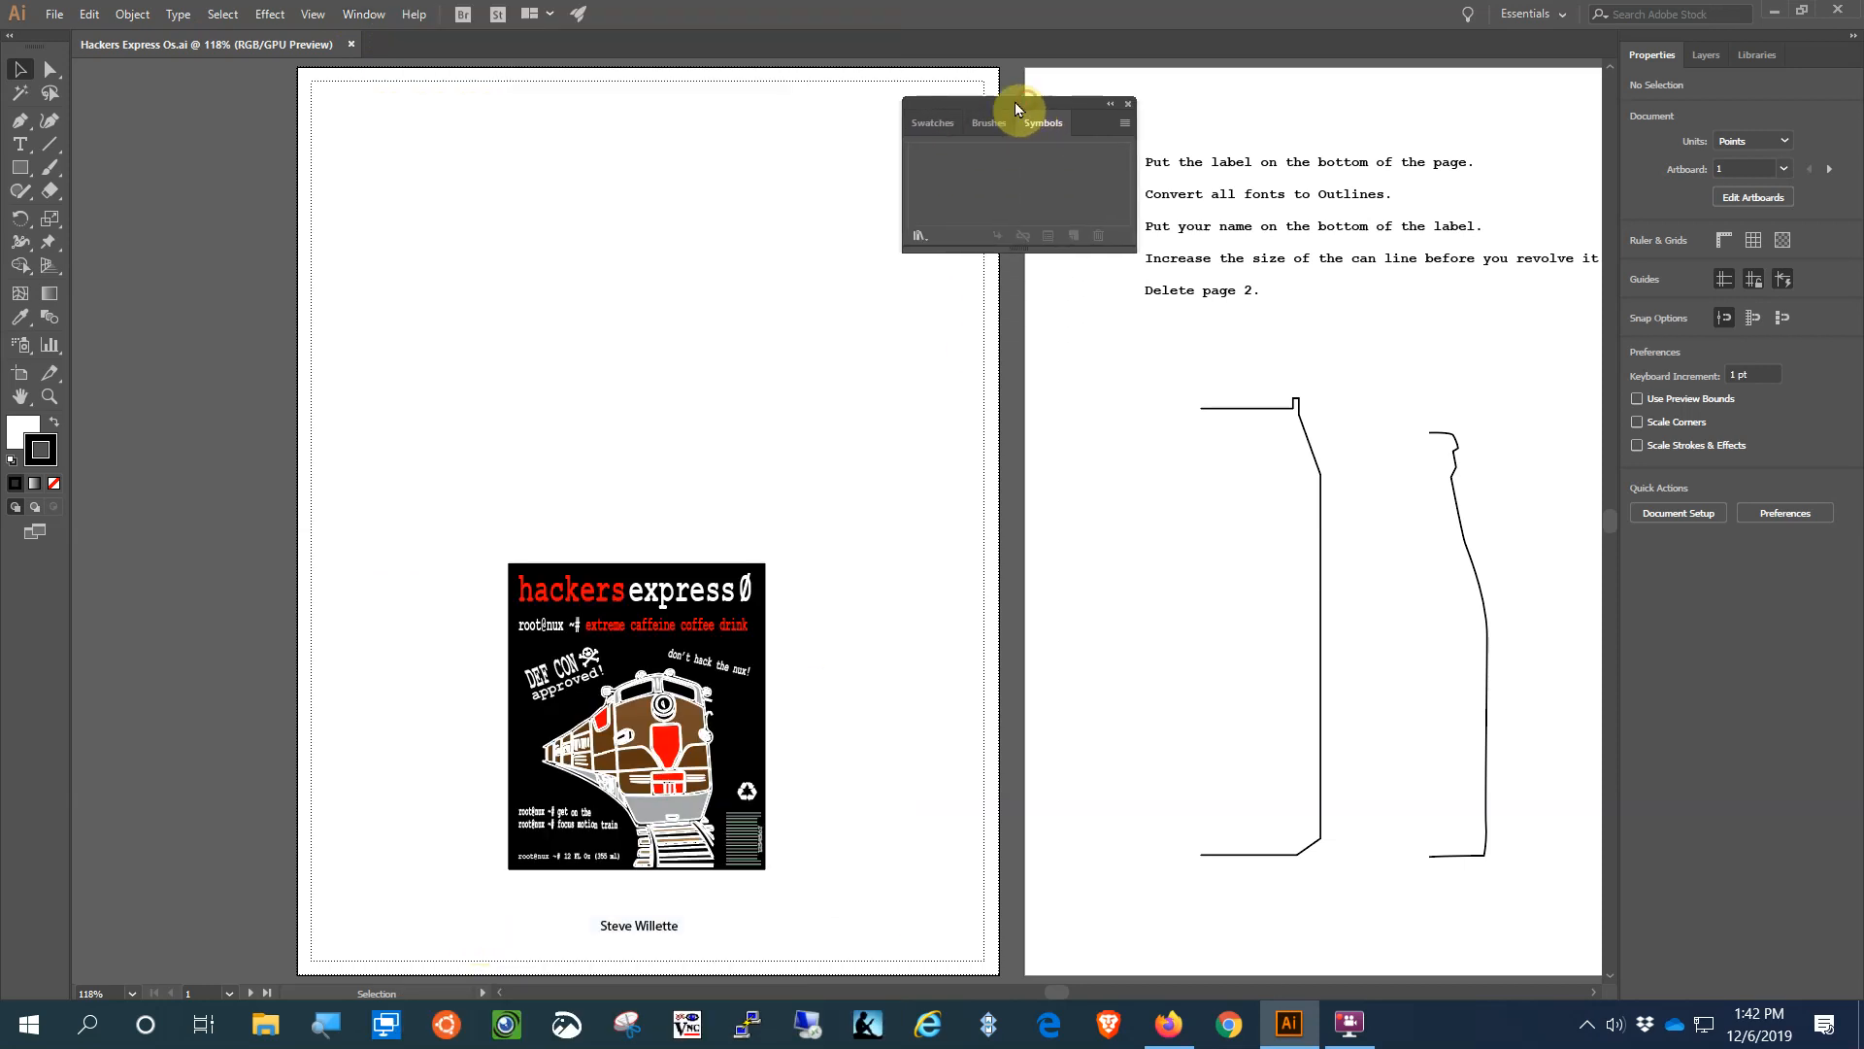
pyautogui.click(1153, 160)
pyautogui.moveTo(428, 499); pyautogui.dragTo(857, 884)
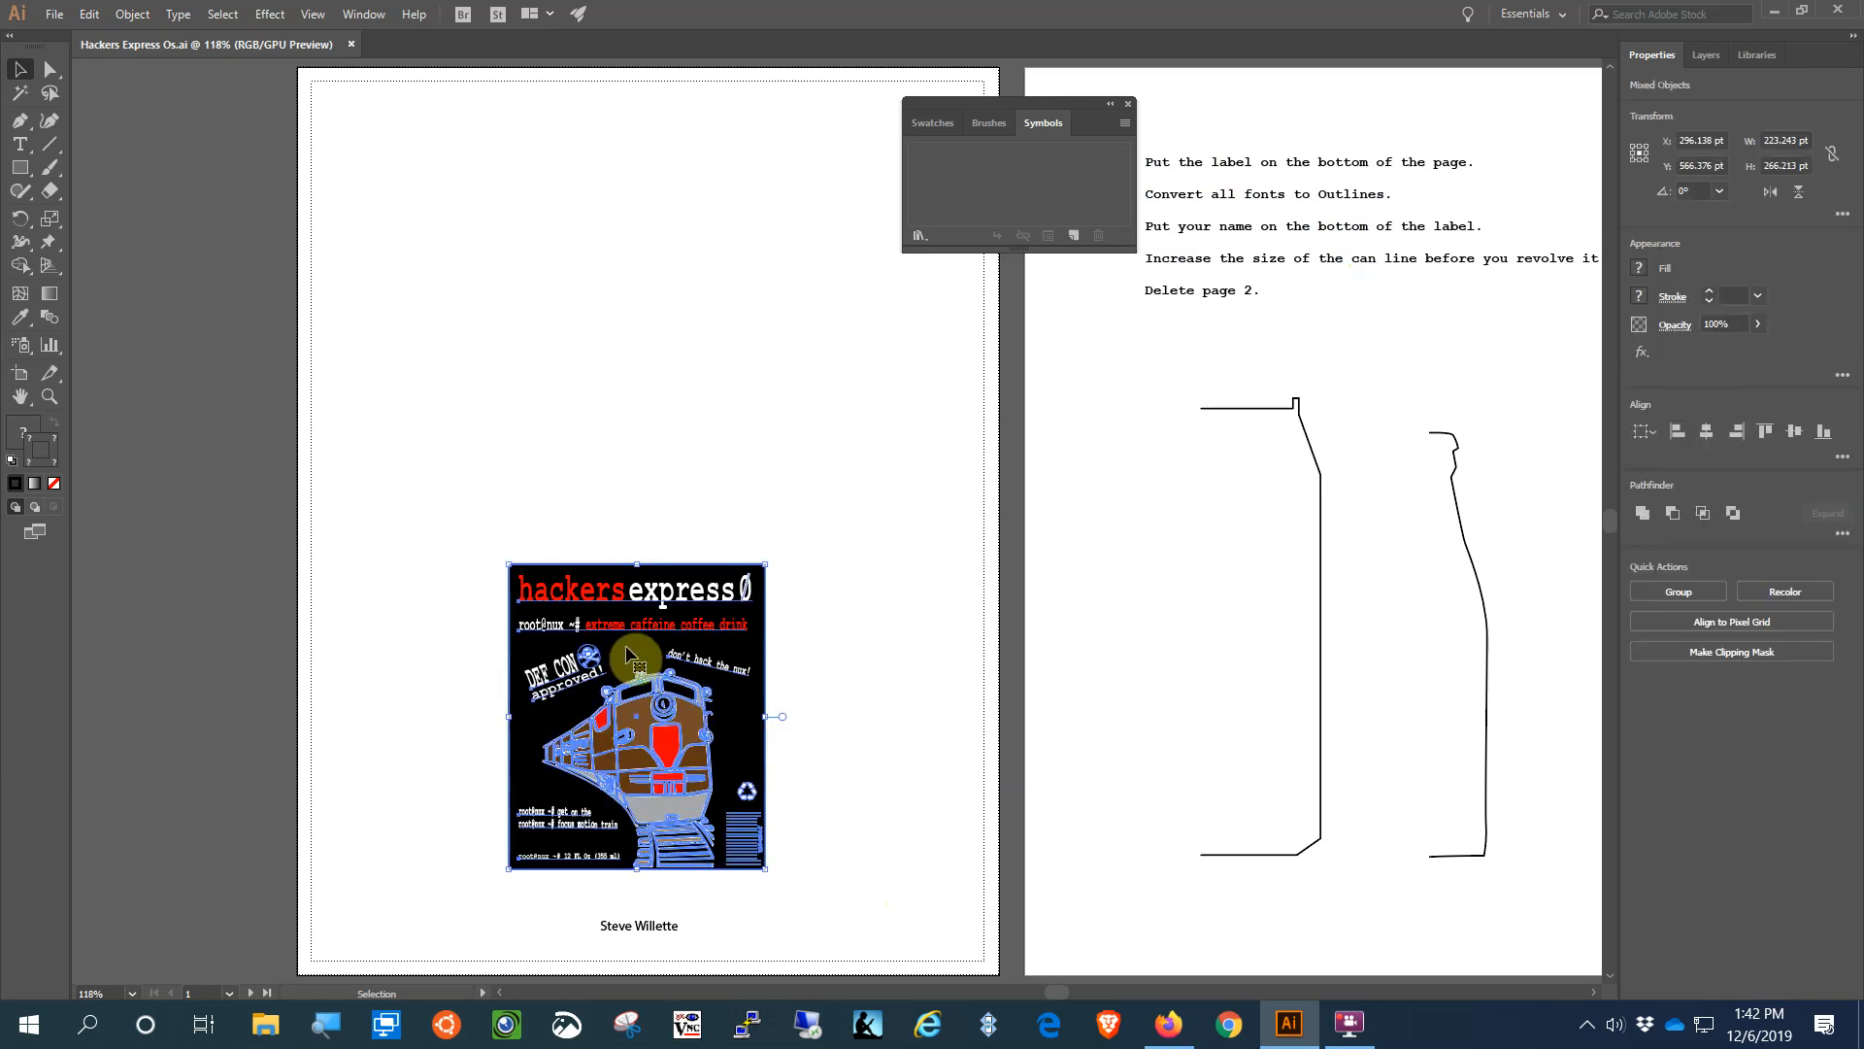
pyautogui.moveTo(627, 646); pyautogui.dragTo(989, 185)
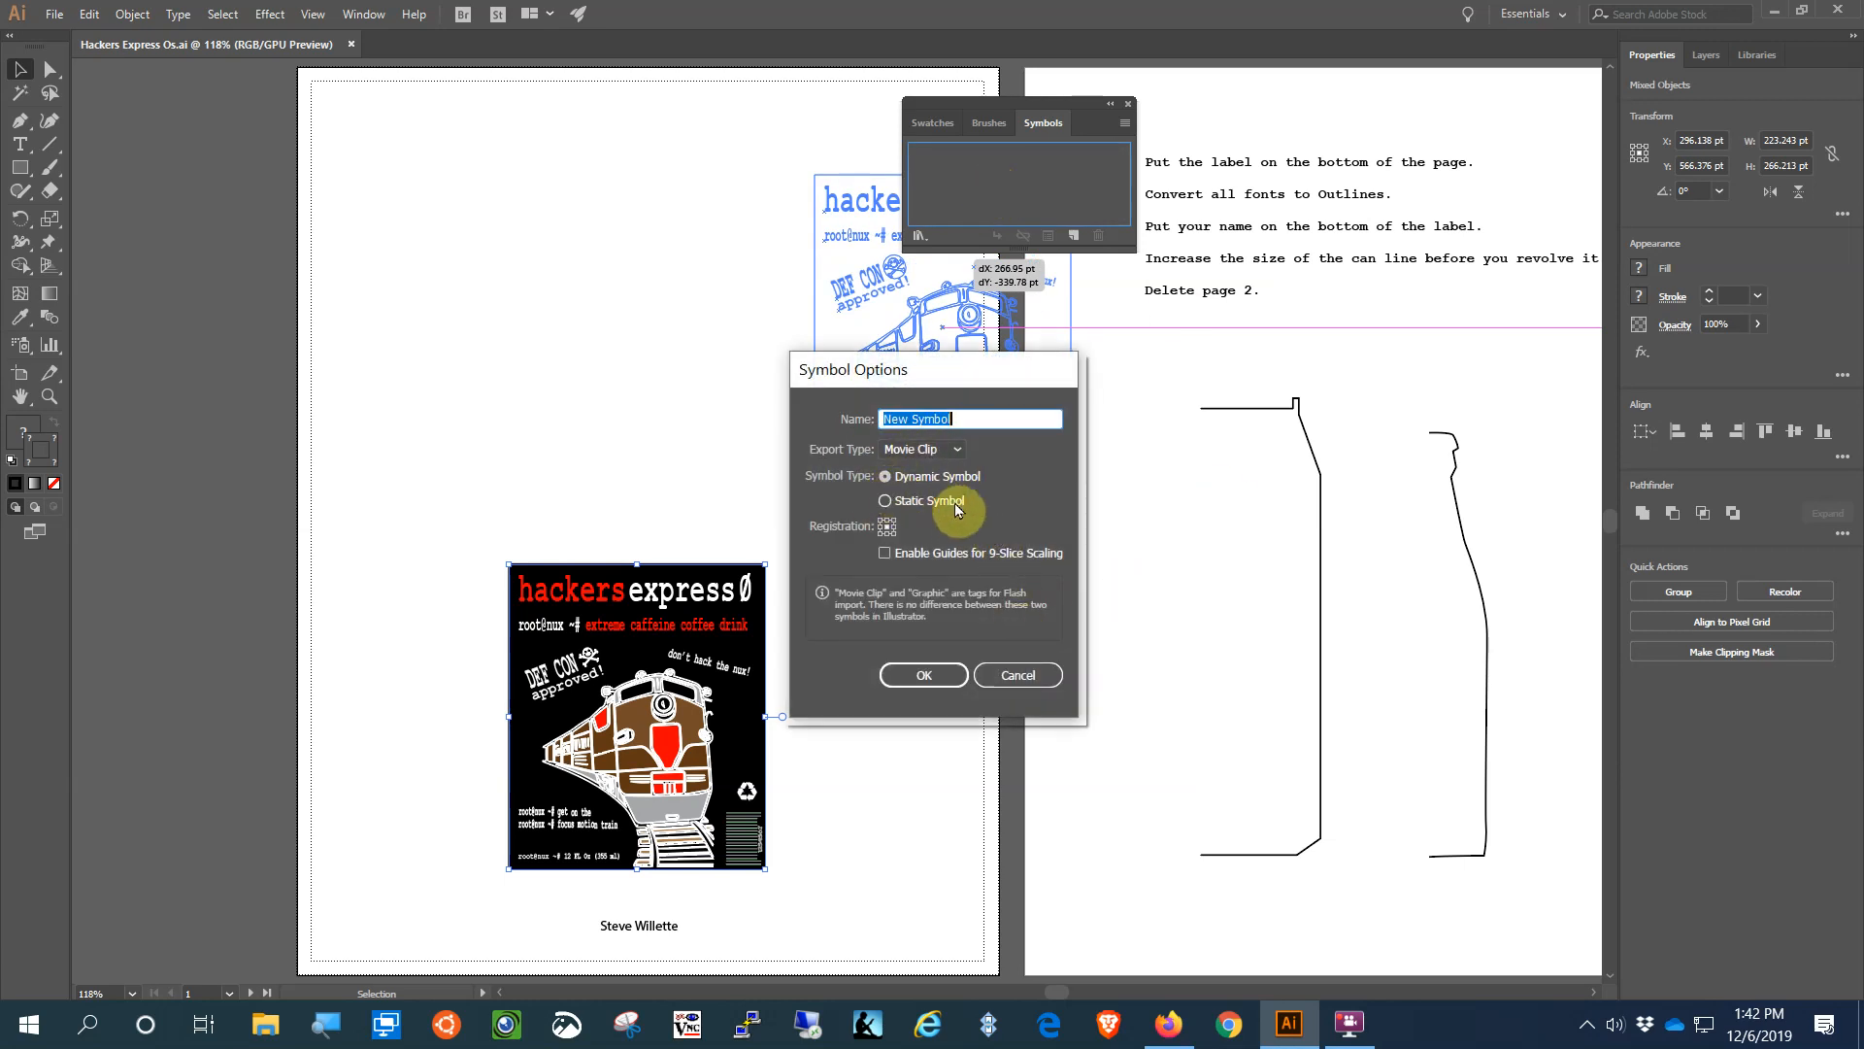
pyautogui.click(958, 450)
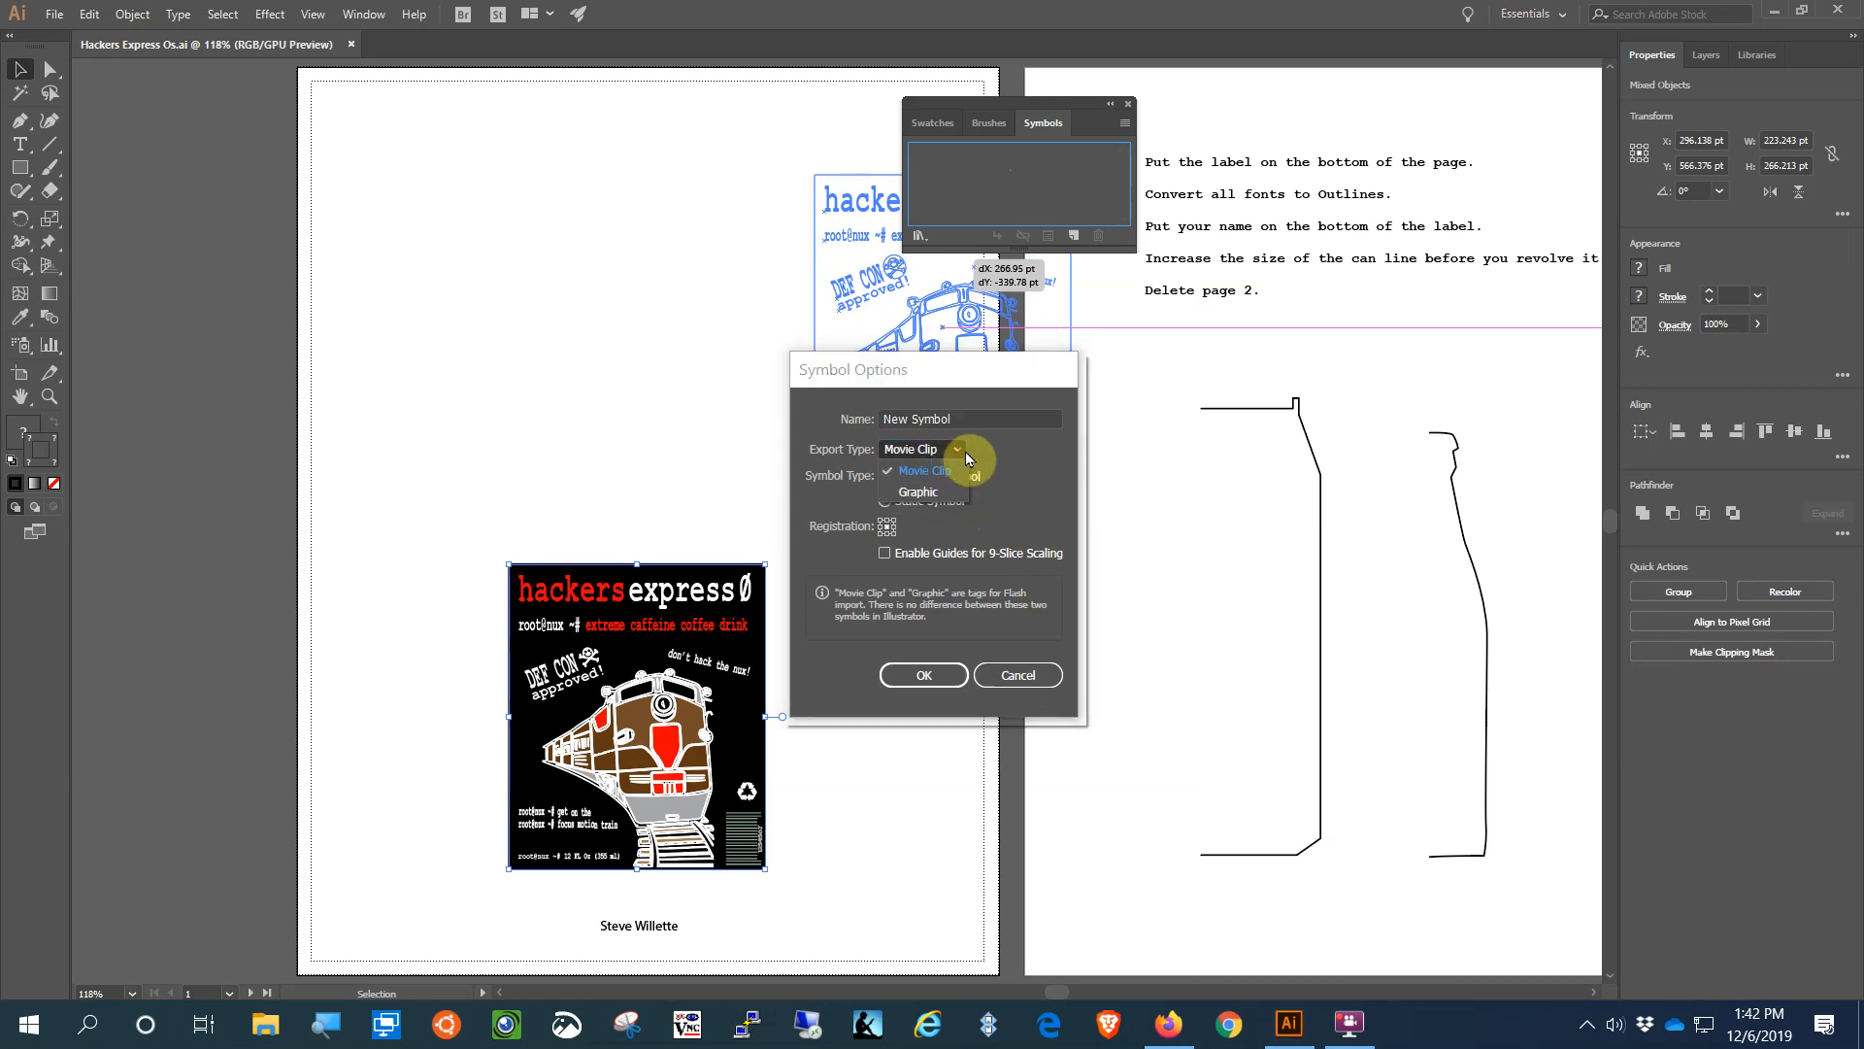
pyautogui.click(919, 493)
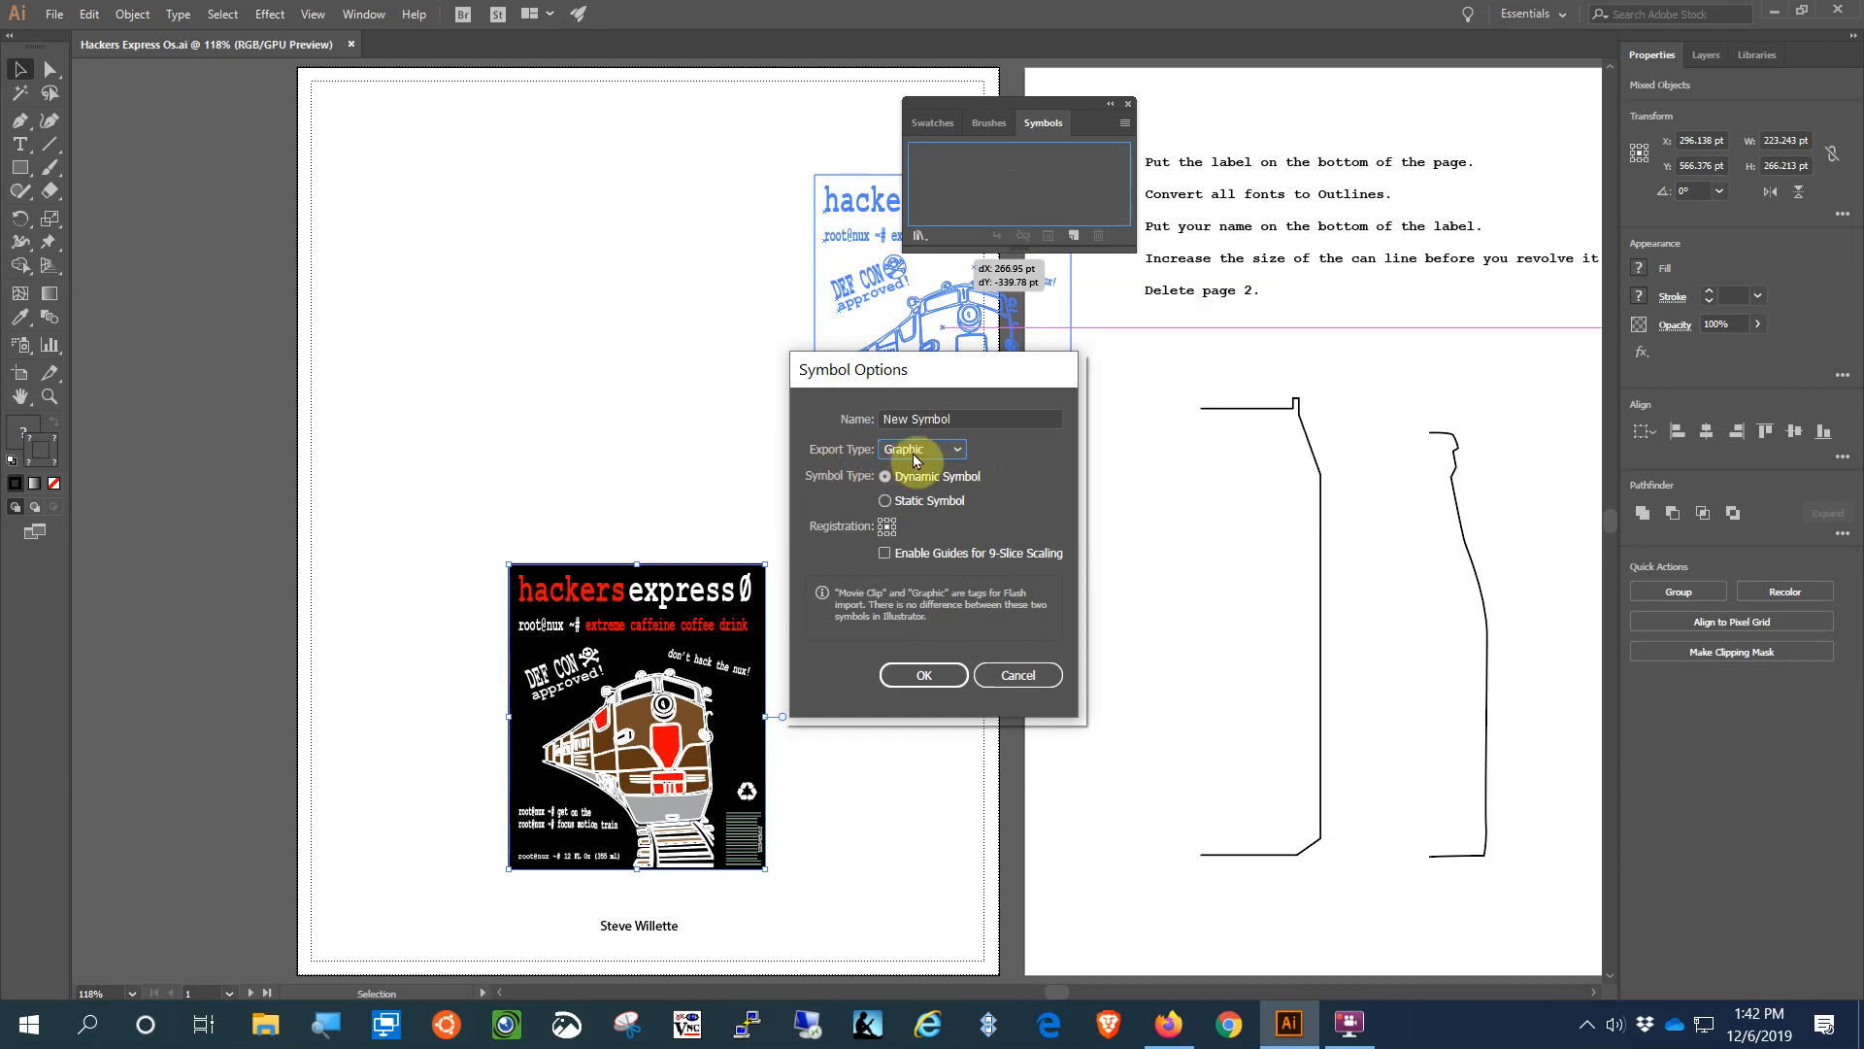
pyautogui.click(923, 676)
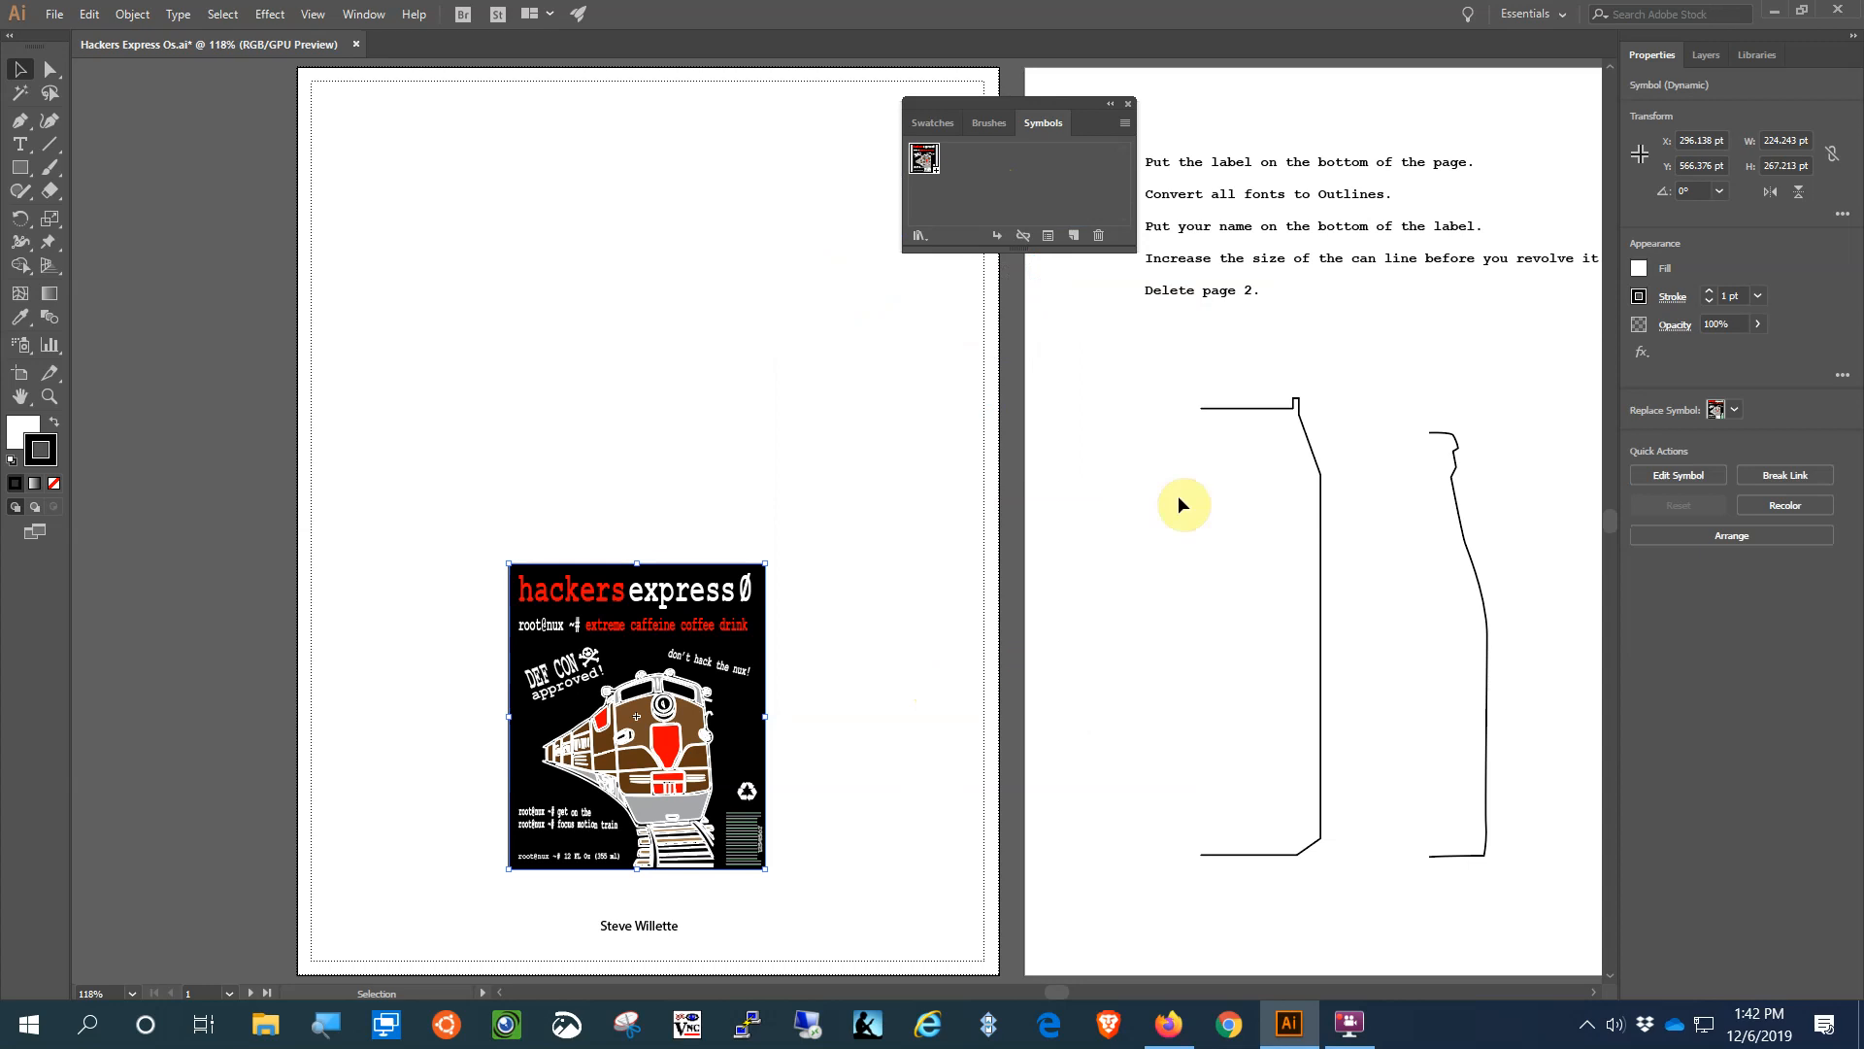
pyautogui.click(925, 161)
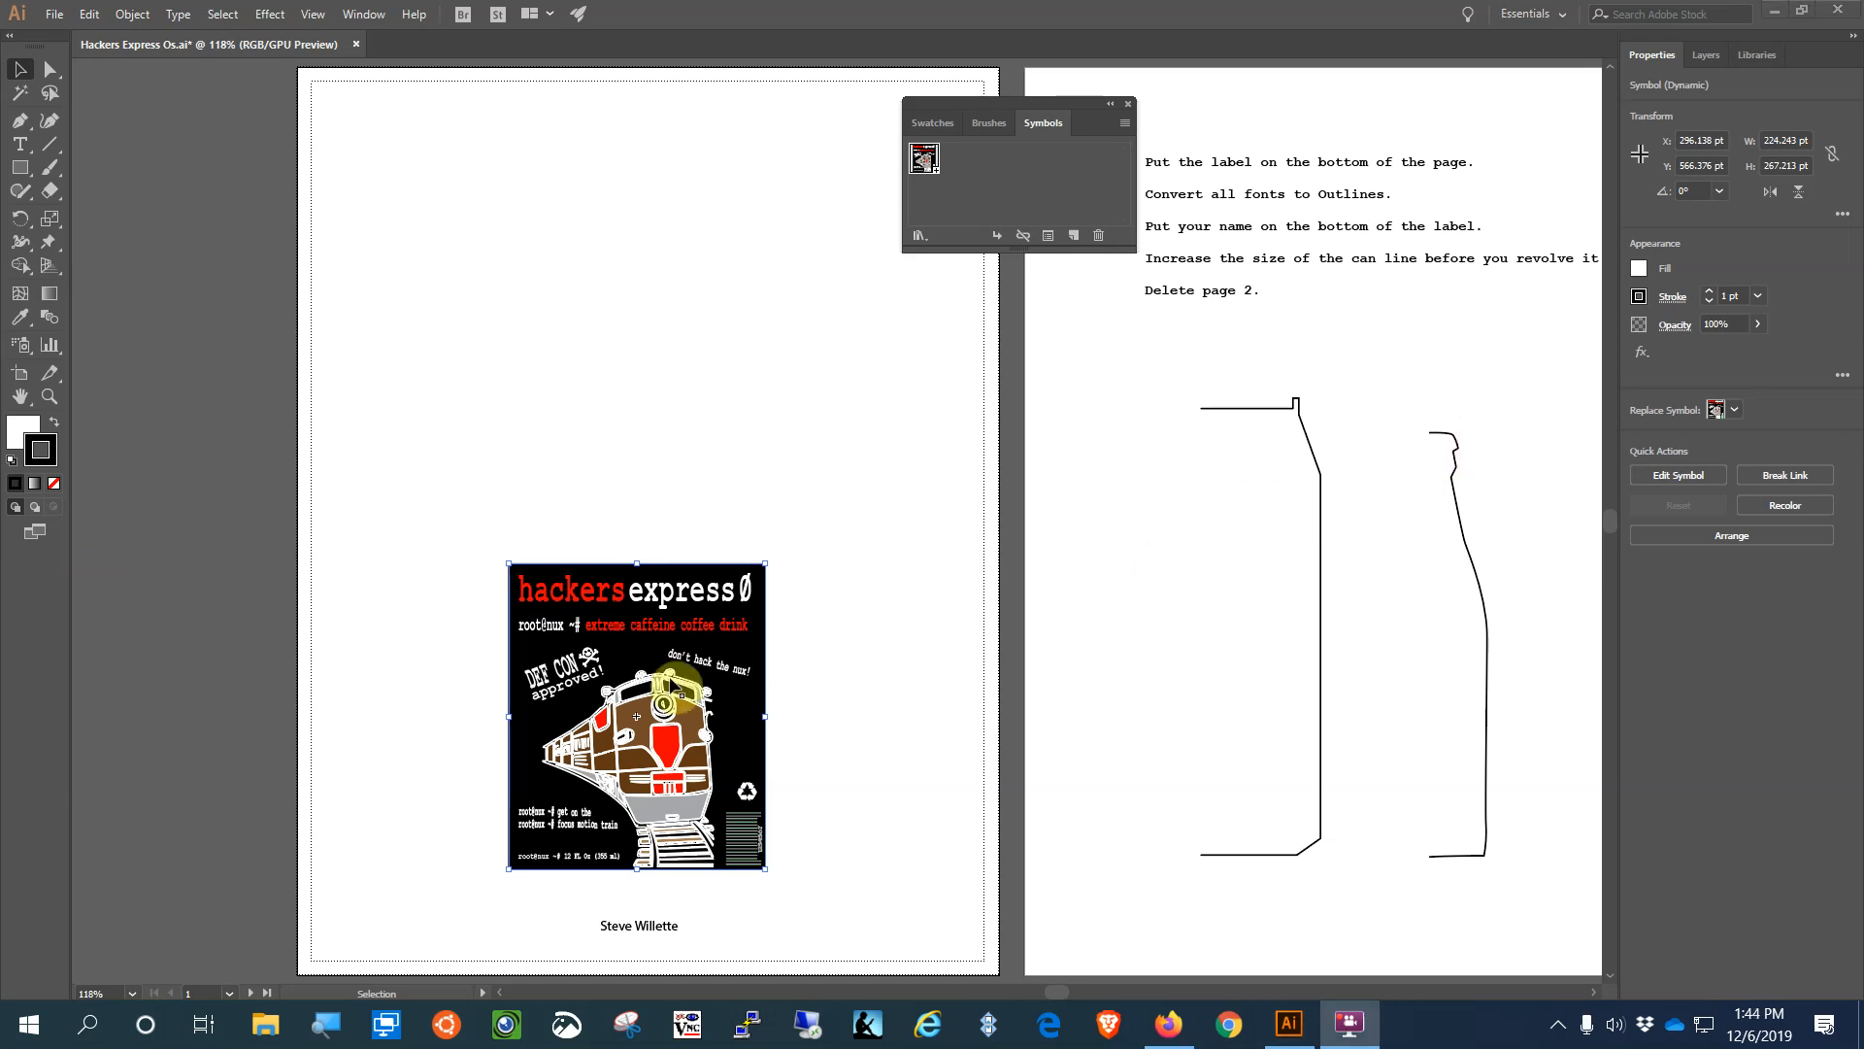
pyautogui.moveTo(1000, 101)
pyautogui.mouseDown()
pyautogui.moveTo(1156, 86)
pyautogui.moveTo(510, 43)
pyautogui.moveTo(163, 80)
pyautogui.mouseUp()
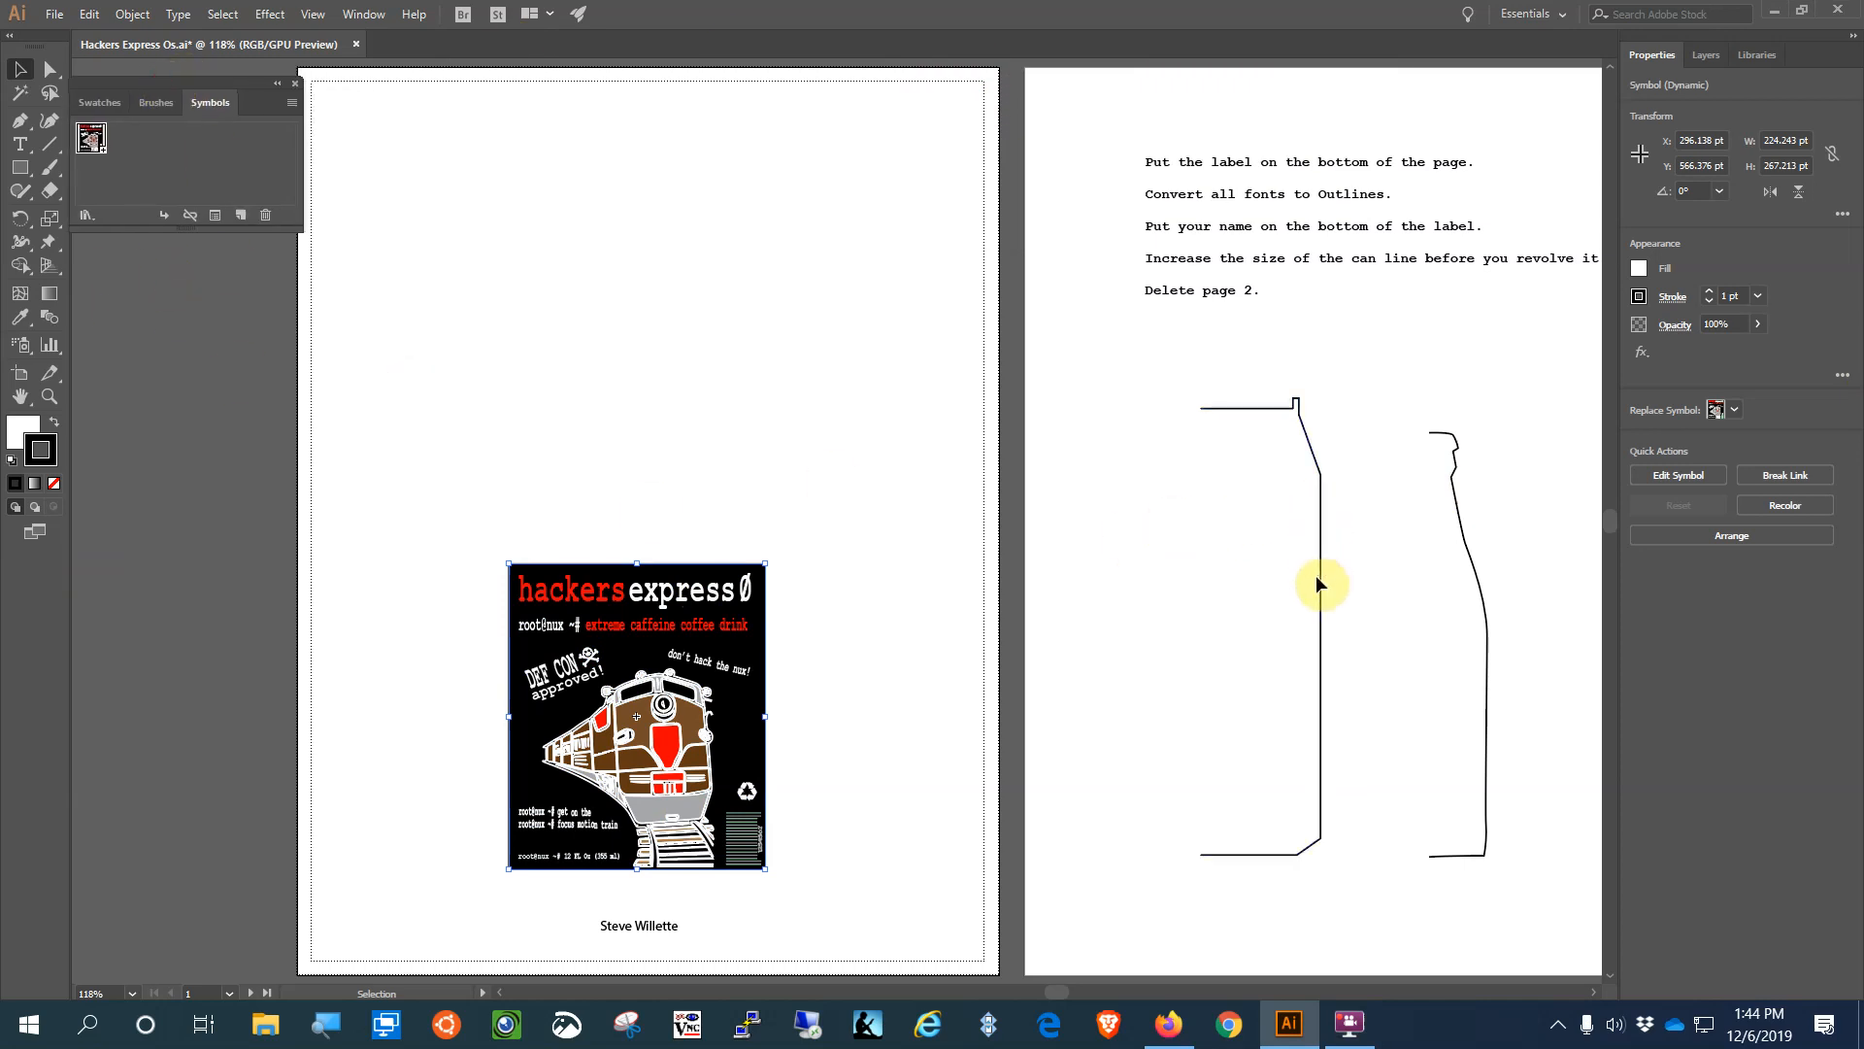
# - Move the can profile line onto the first artboard above the label and scale it down proportionally to about 85 by 323 pt
pyautogui.click(1089, 550)
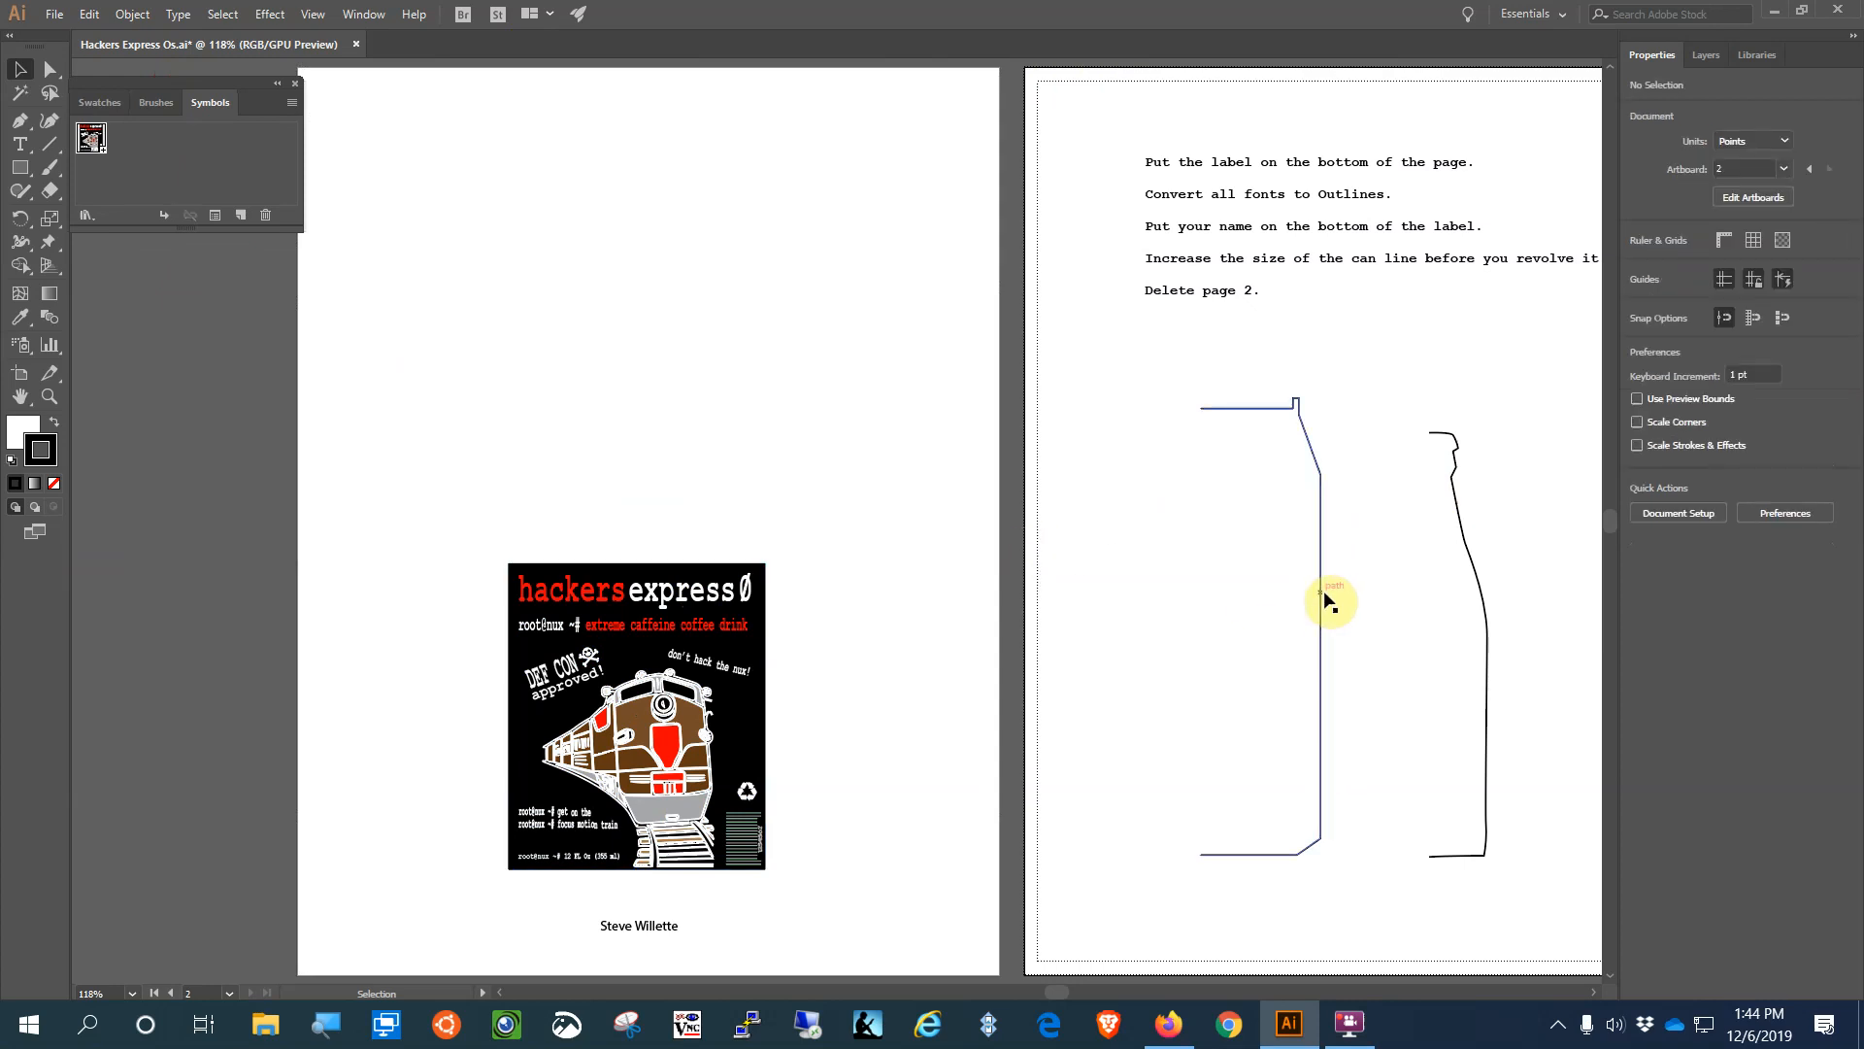
pyautogui.moveTo(1319, 594); pyautogui.dragTo(761, 295)
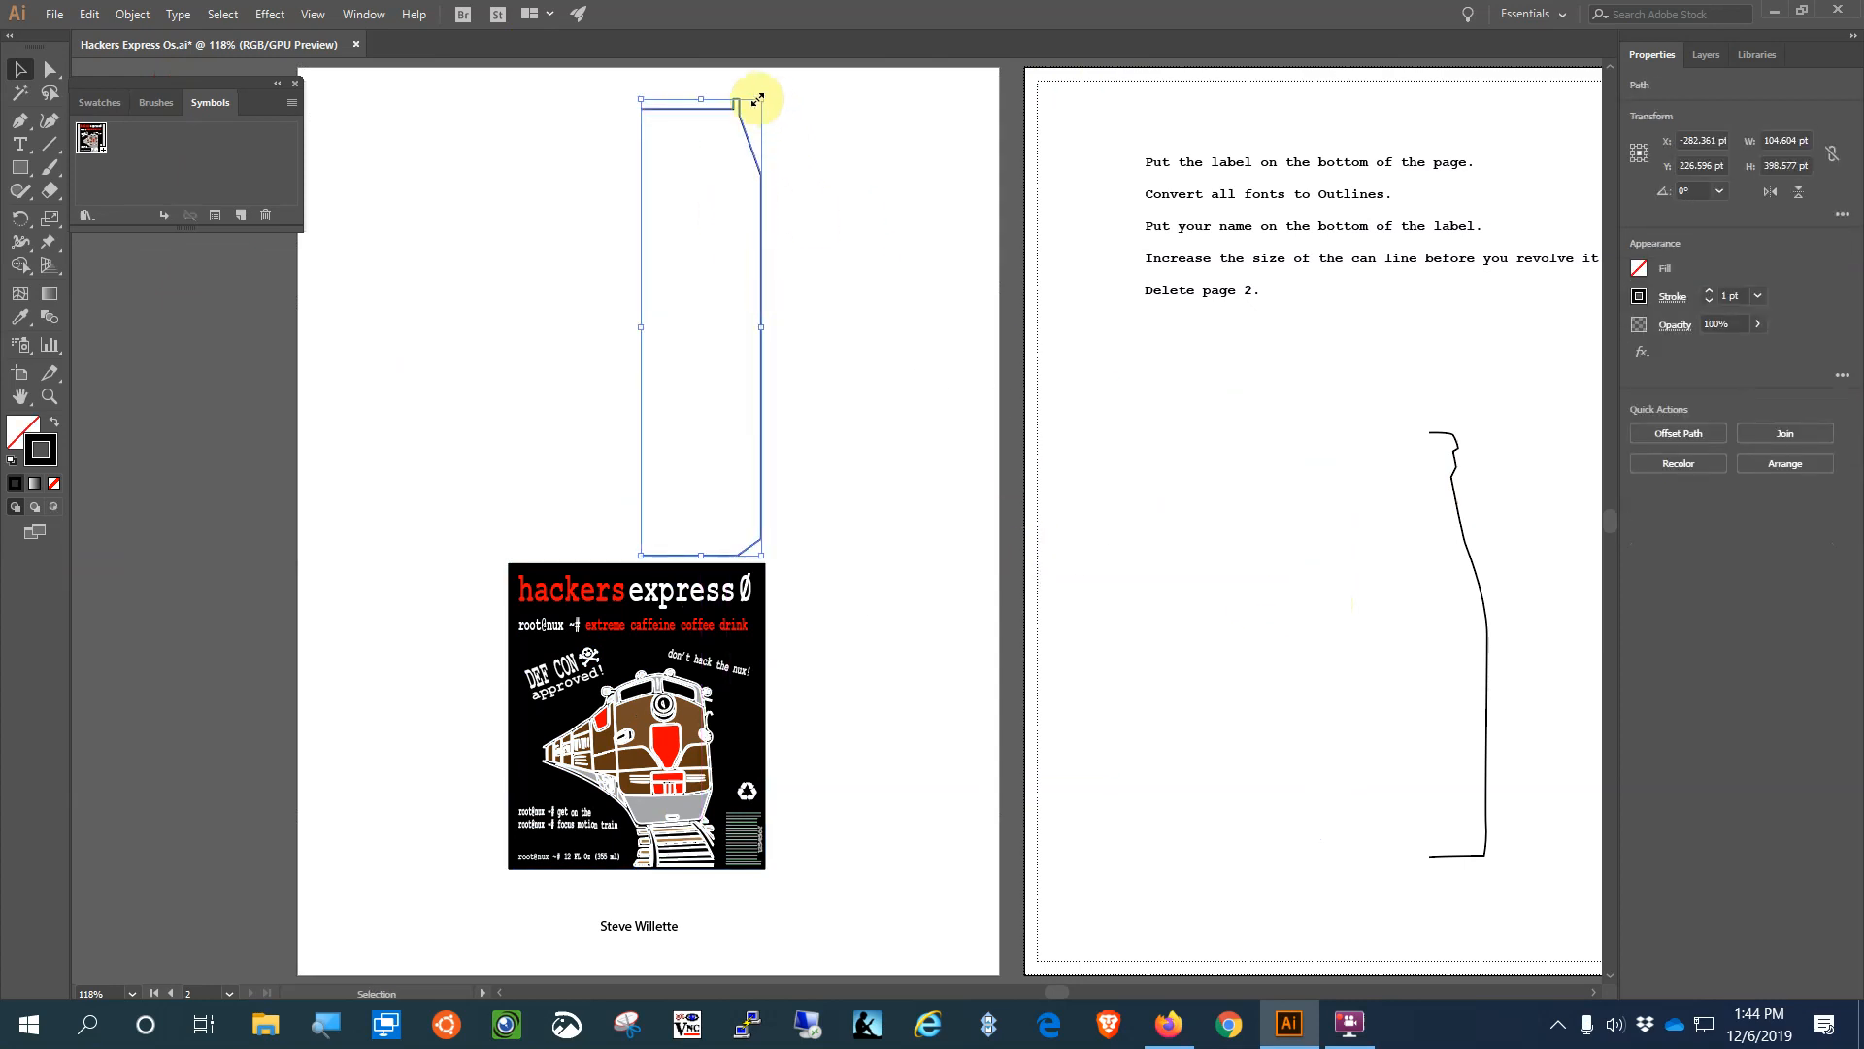
pyautogui.moveTo(762, 101); pyautogui.dragTo(741, 189)
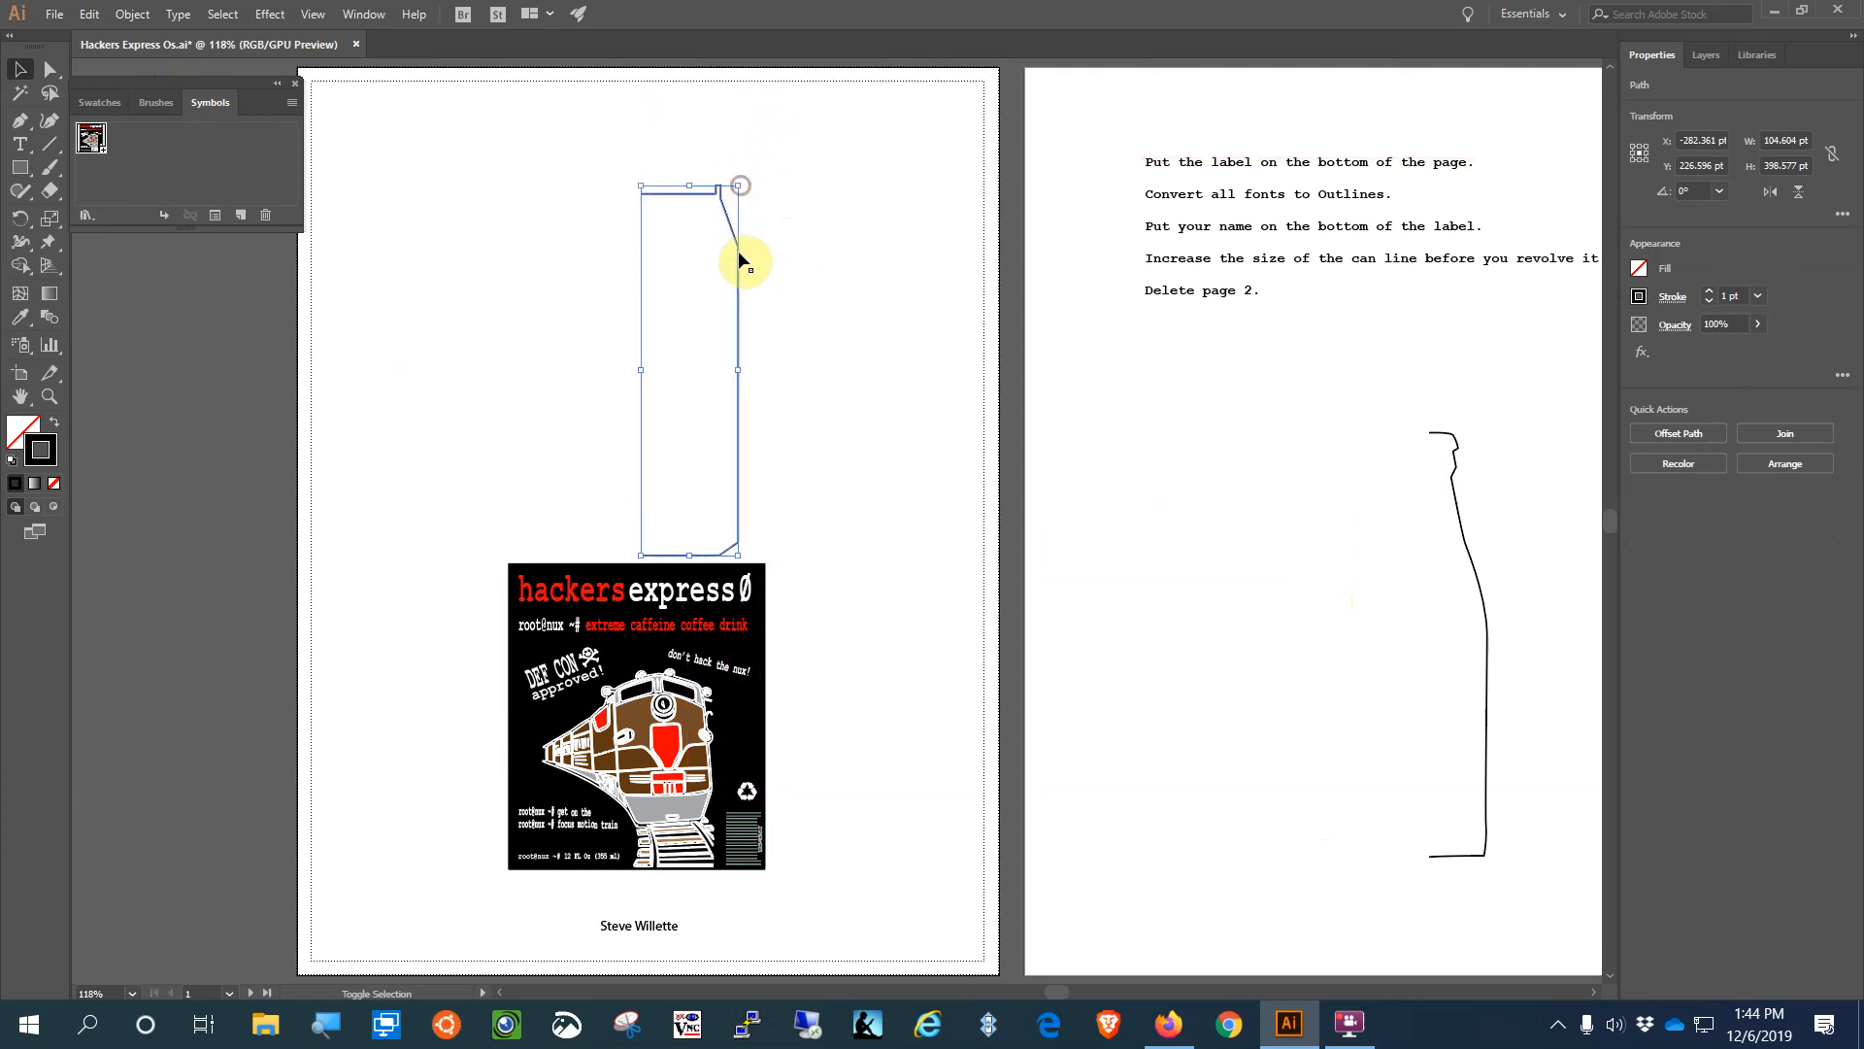
pyautogui.moveTo(737, 259); pyautogui.dragTo(714, 230)
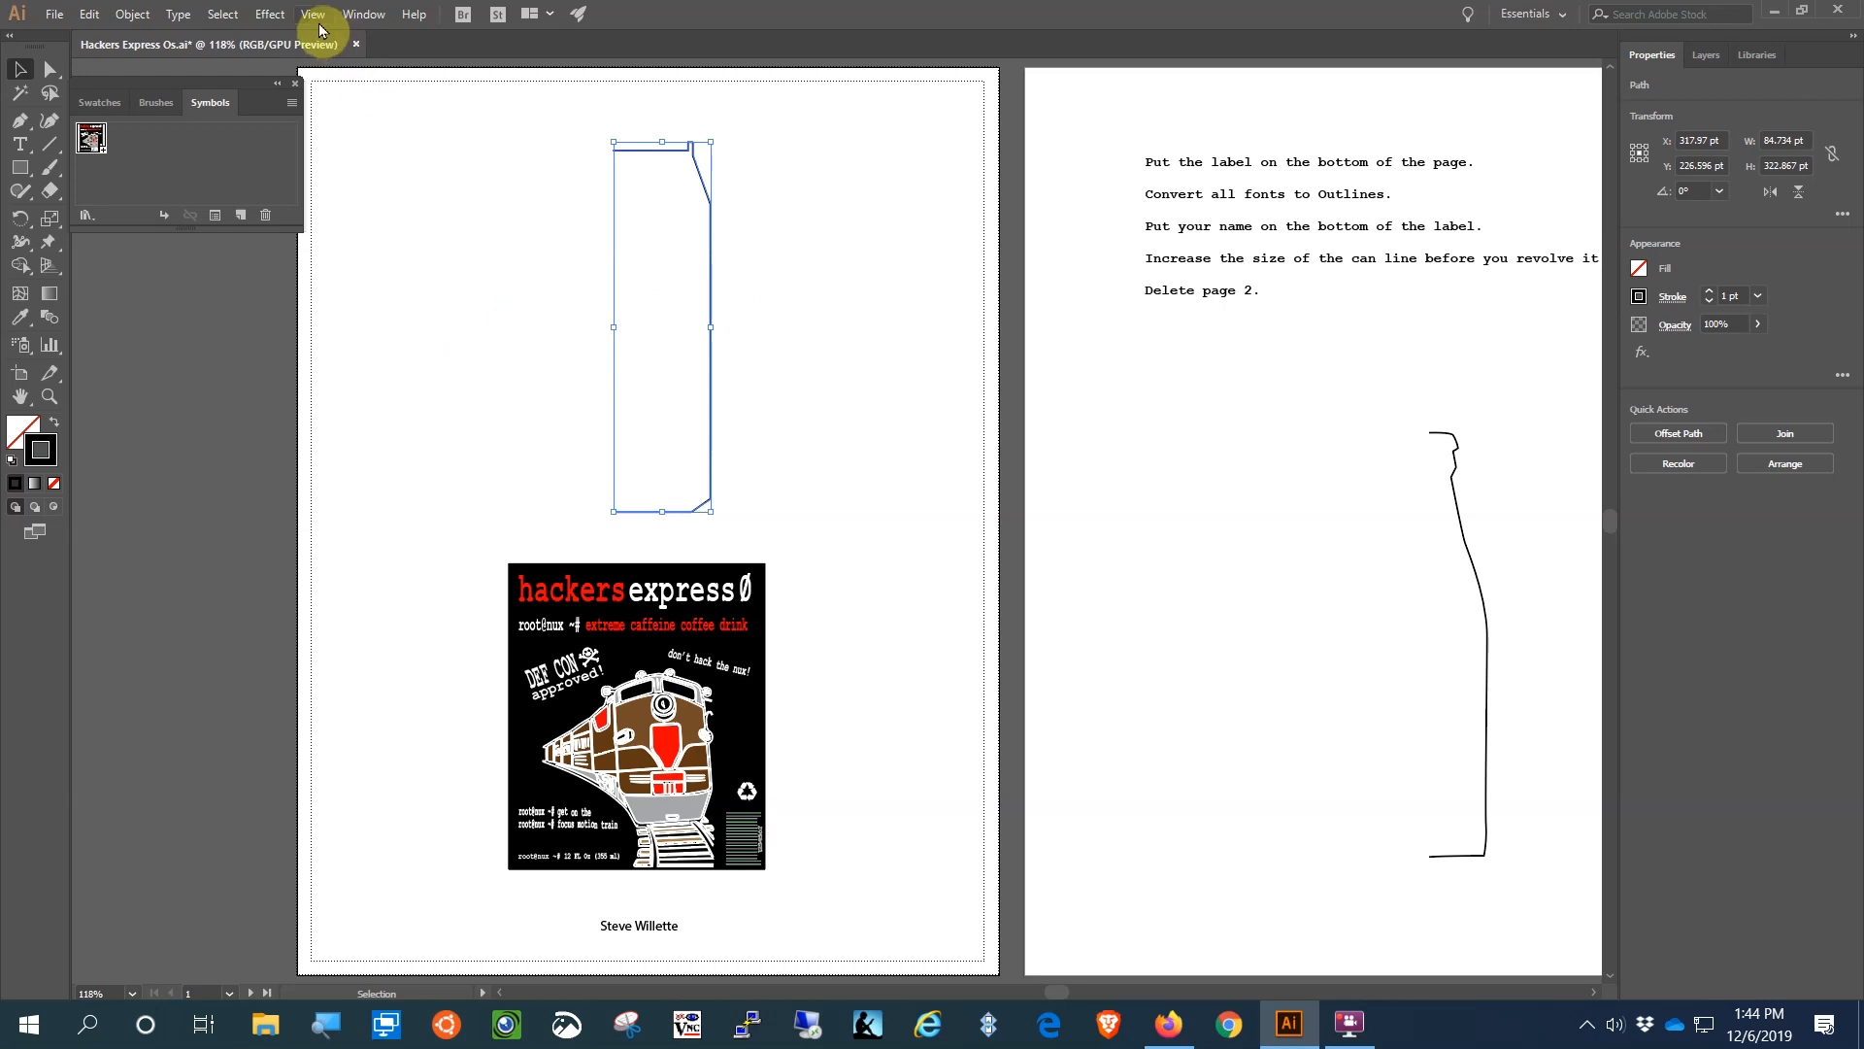
# - Apply a 3D Revolve effect to the can profile with preview on and a custom rotation of about 5°, -16° and 6°
pyautogui.click(272, 16)
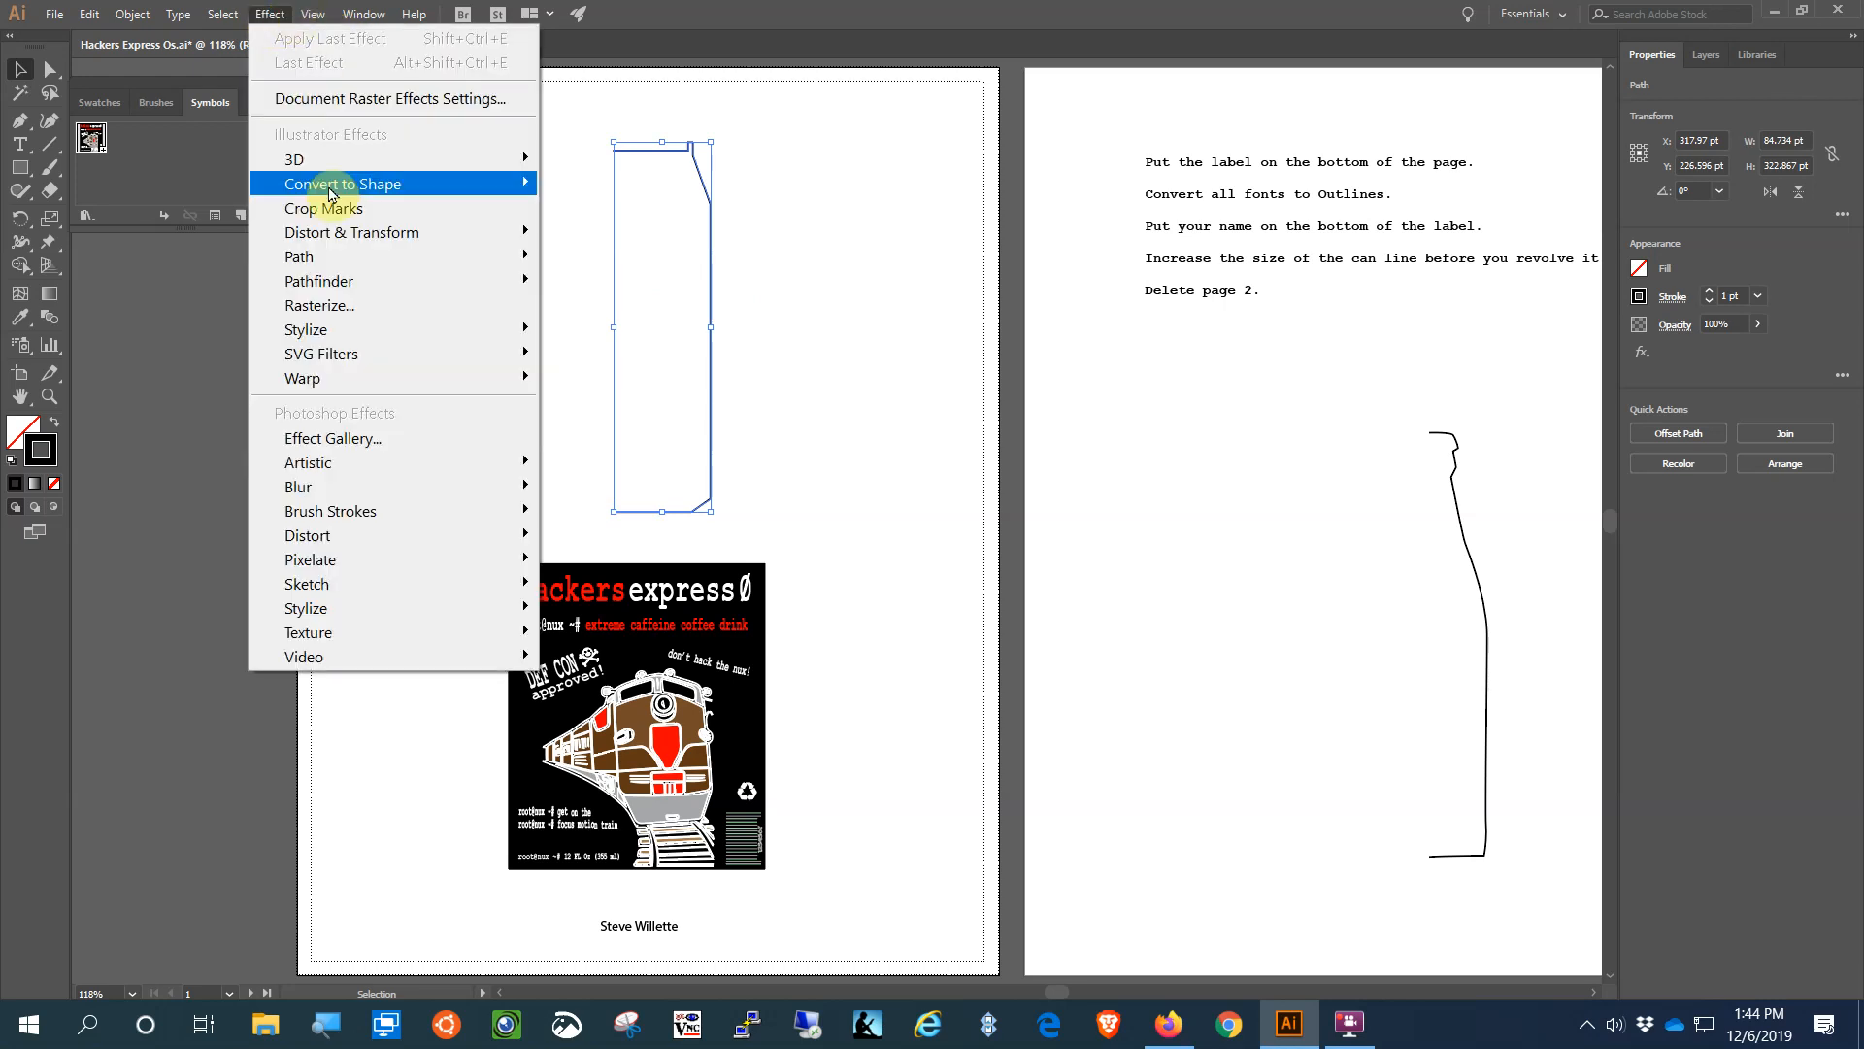
pyautogui.moveTo(408, 160)
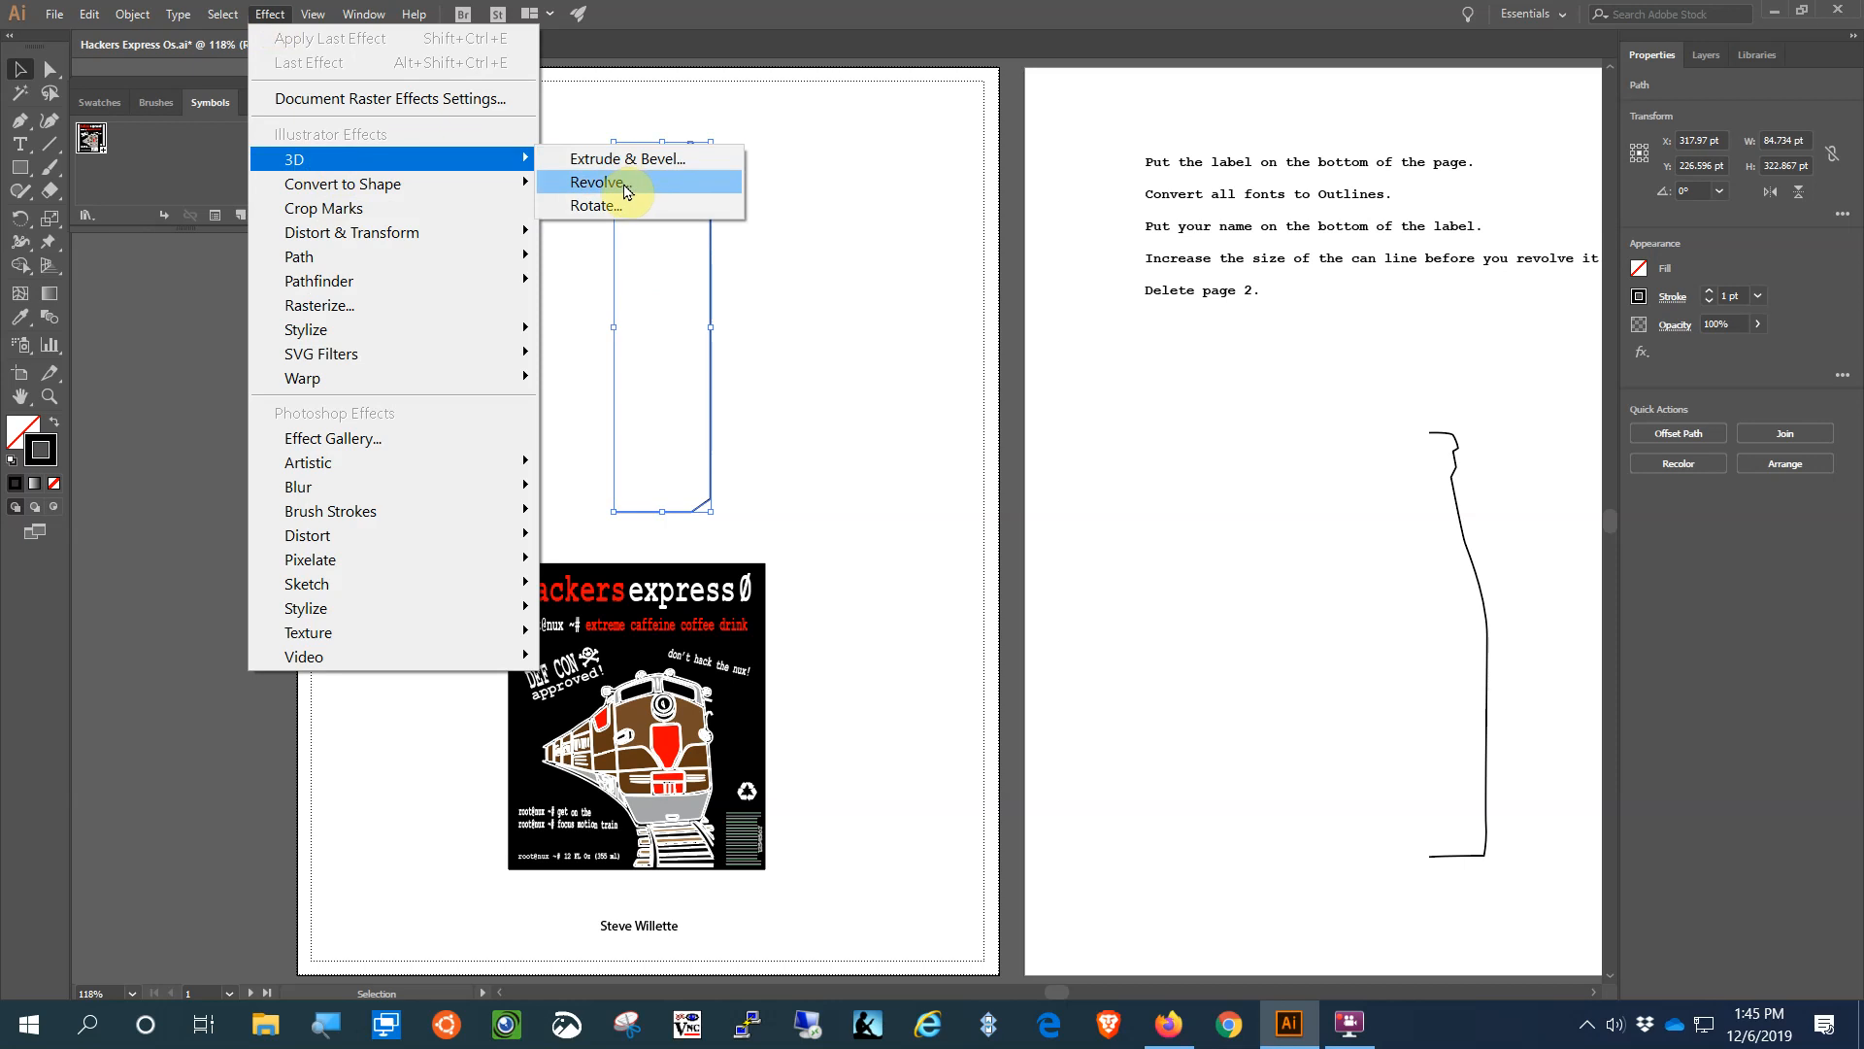
pyautogui.click(625, 190)
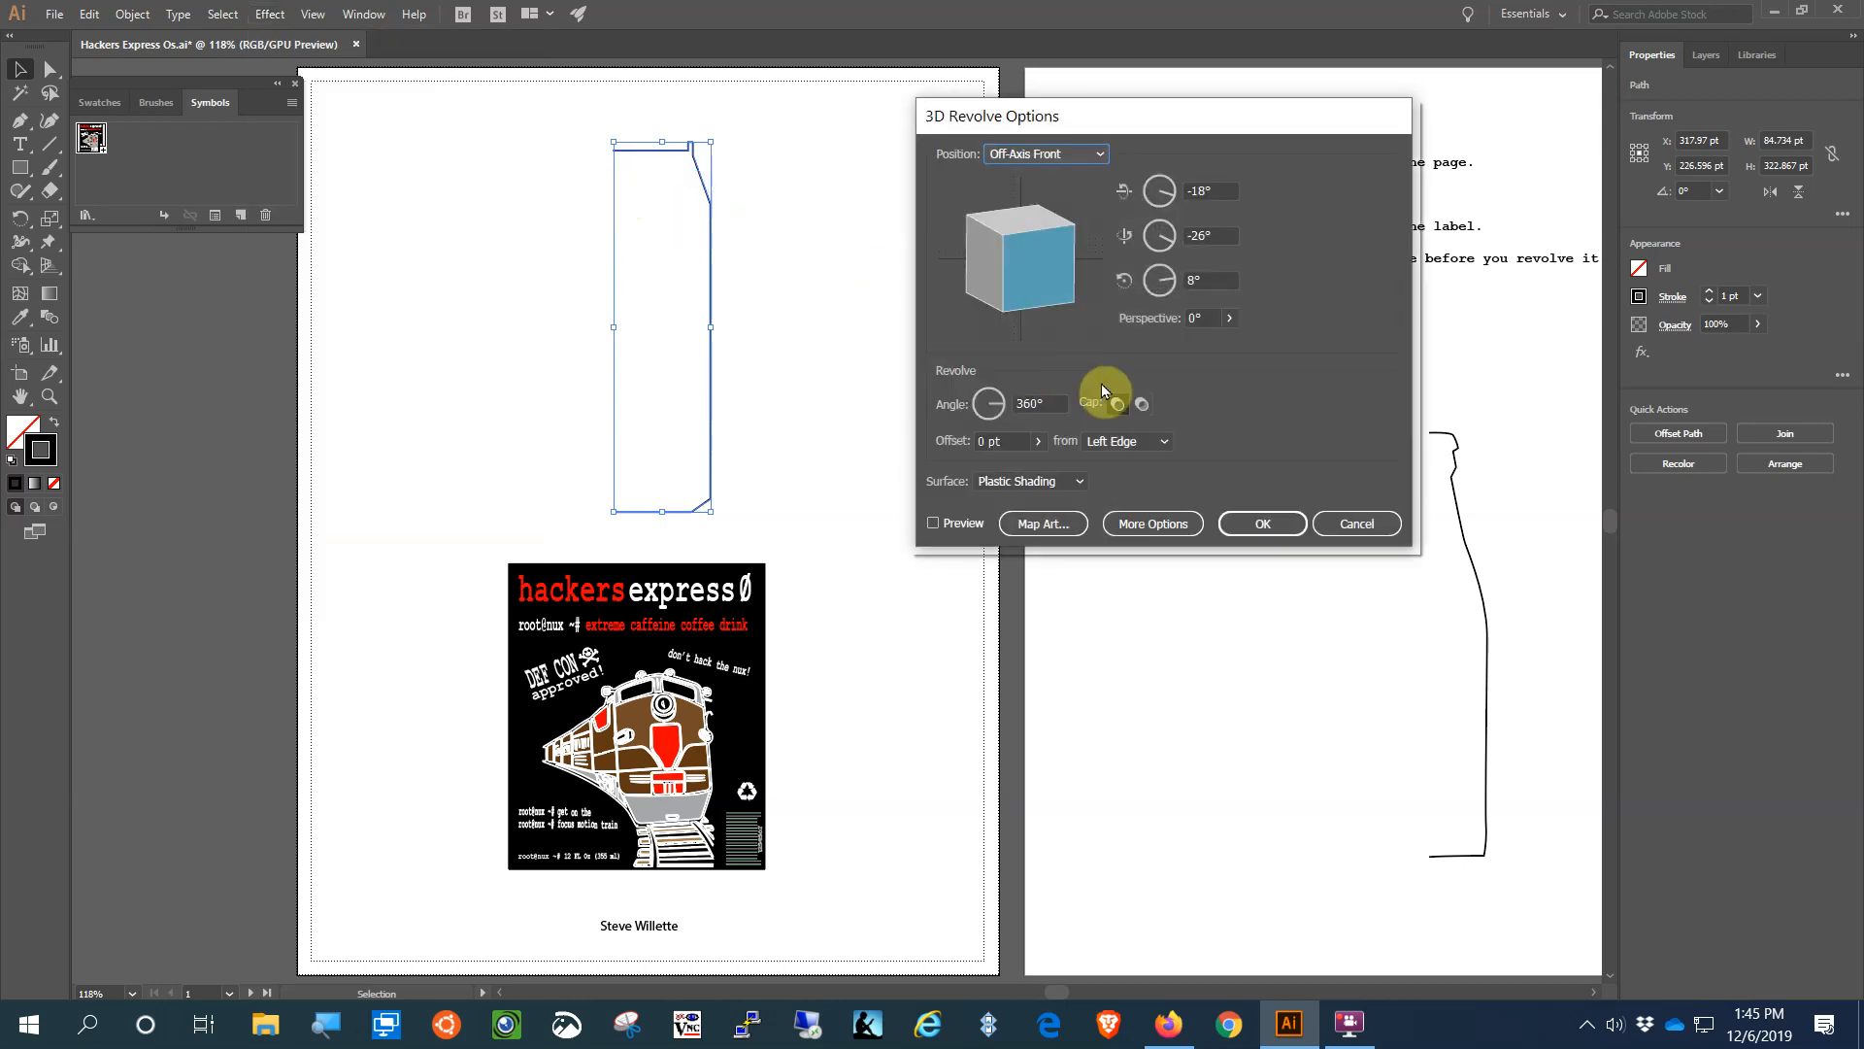
pyautogui.click(934, 523)
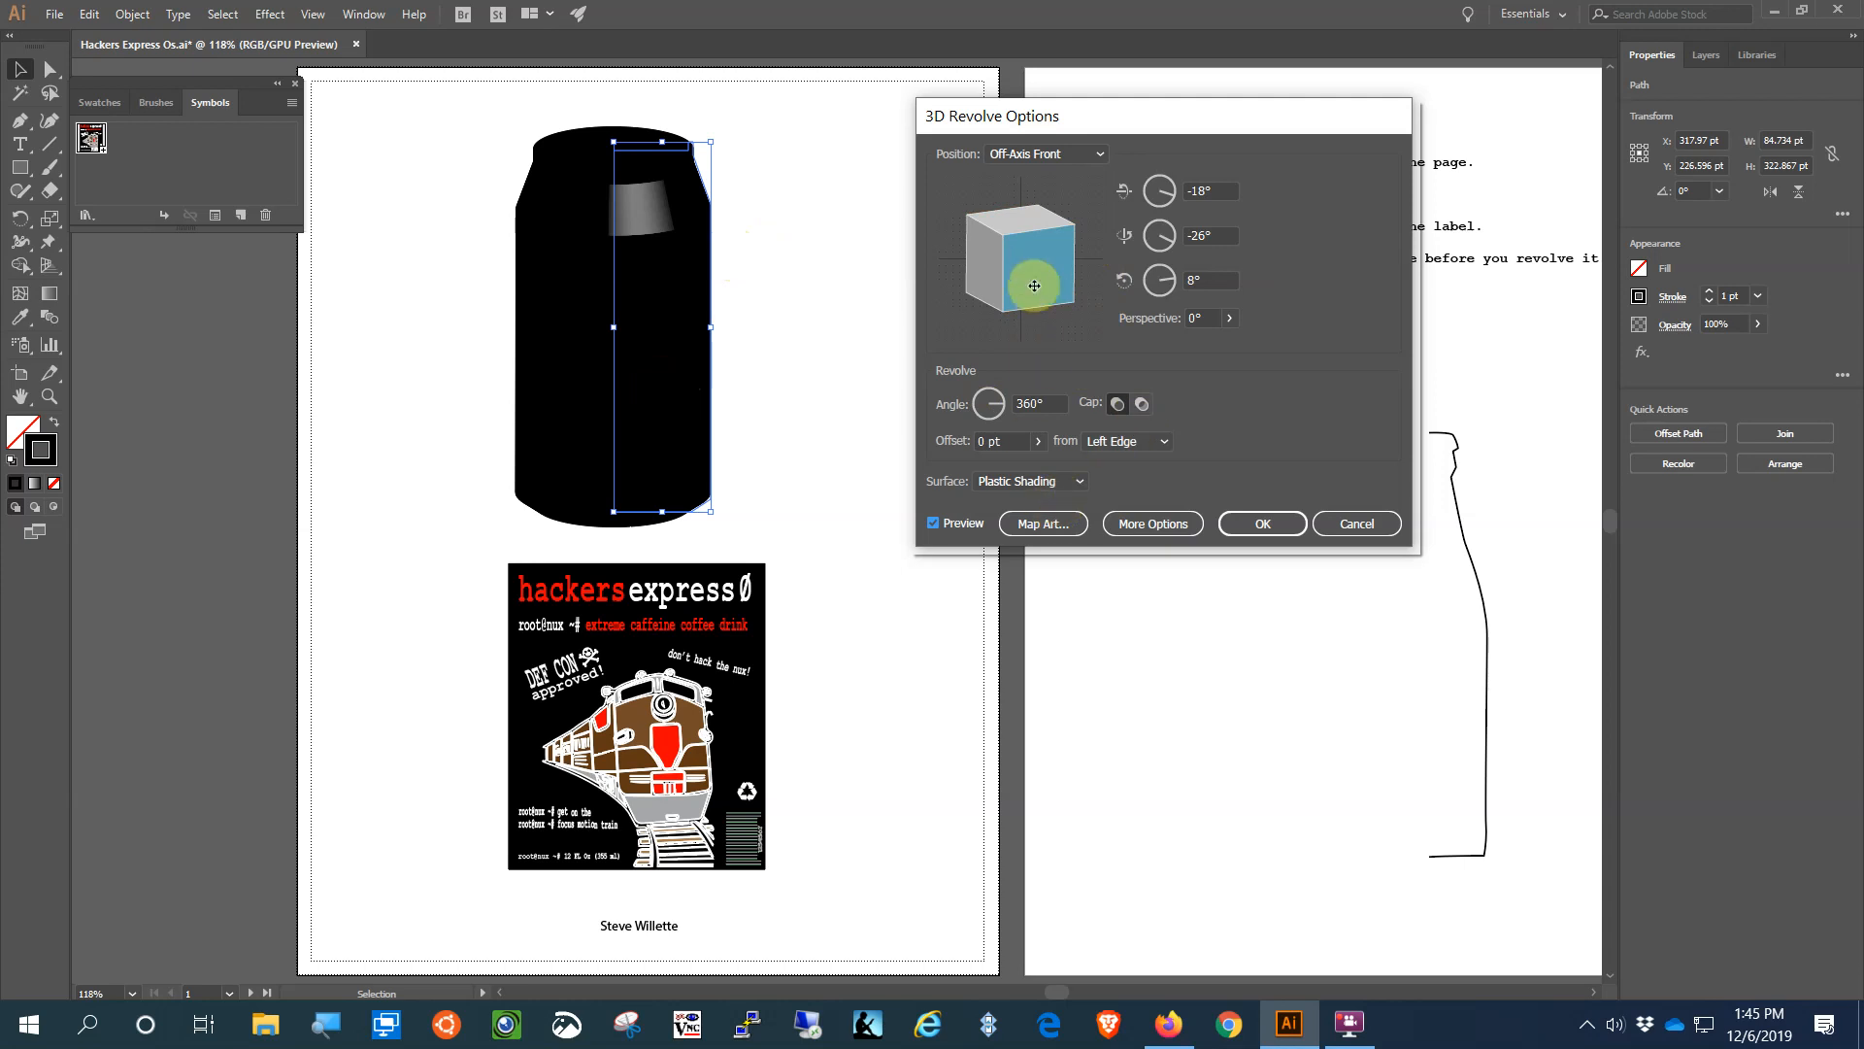
pyautogui.moveTo(1036, 254); pyautogui.dragTo(1012, 232)
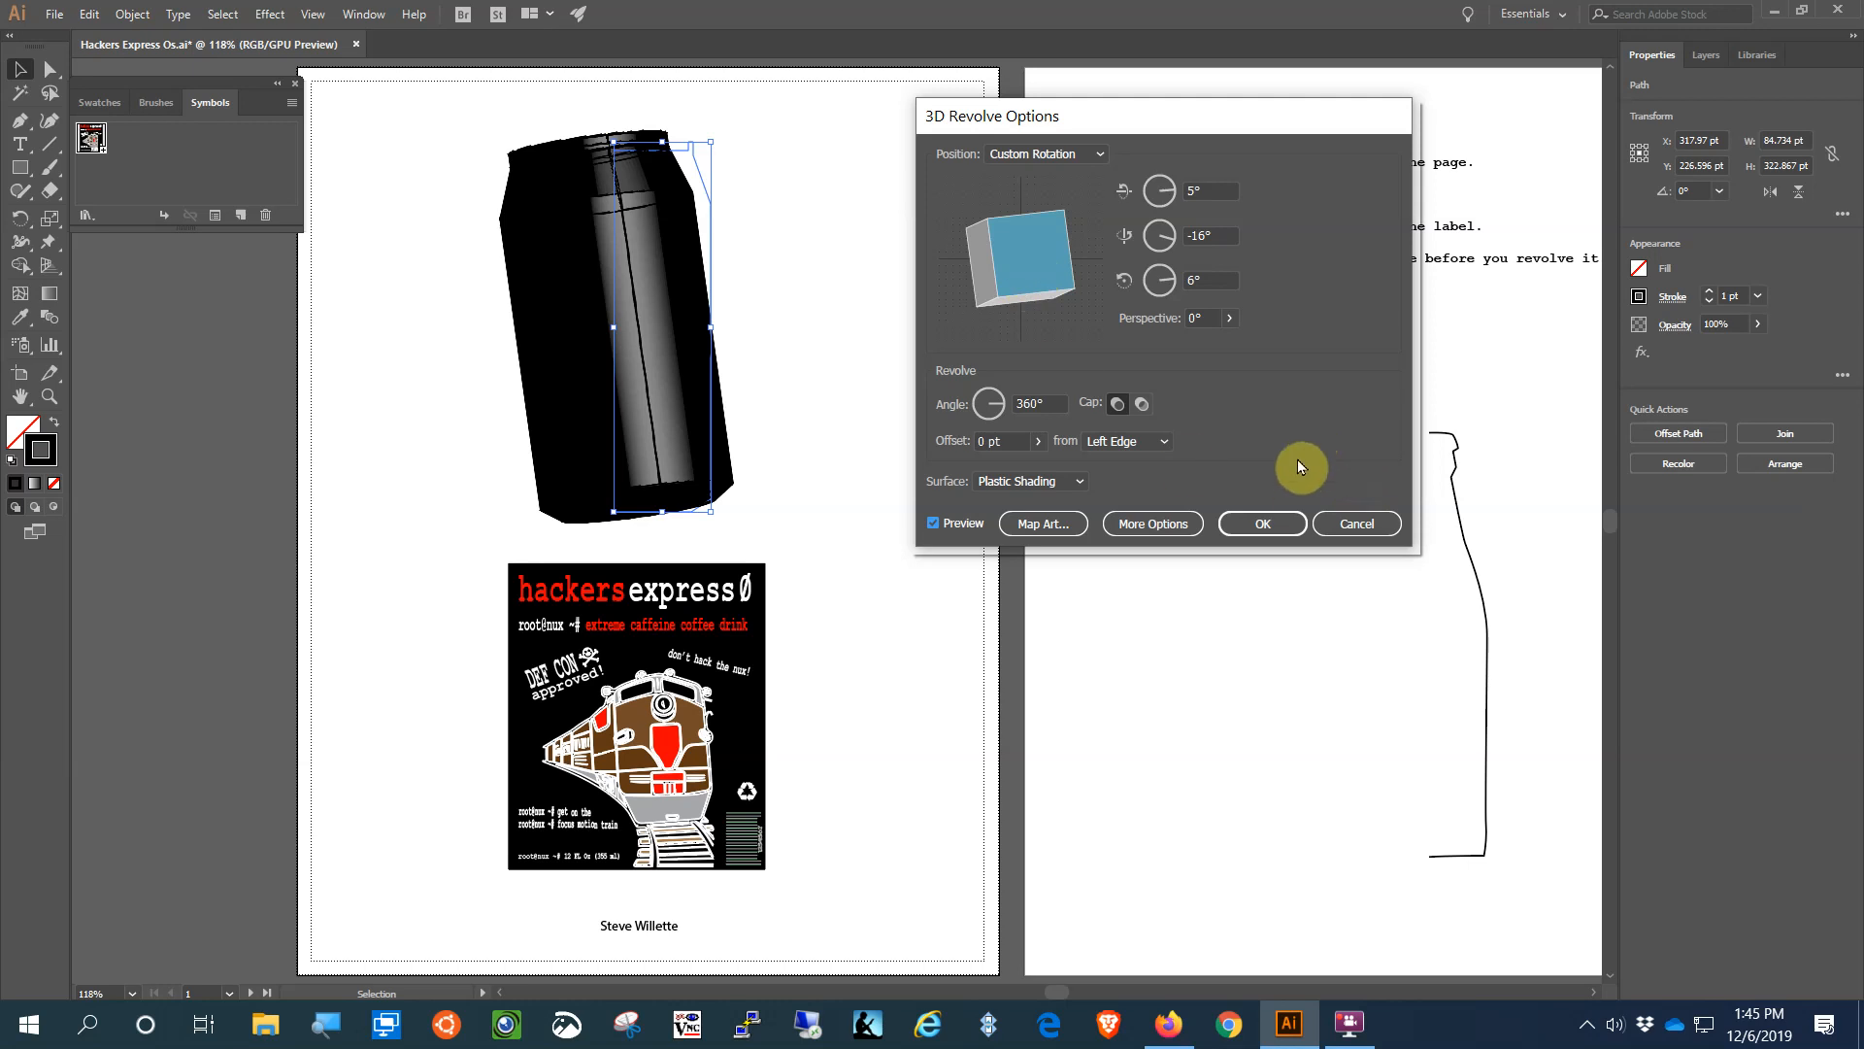
# - Map the New Symbol label onto the can's main body, surface 14 of 16
pyautogui.click(1014, 532)
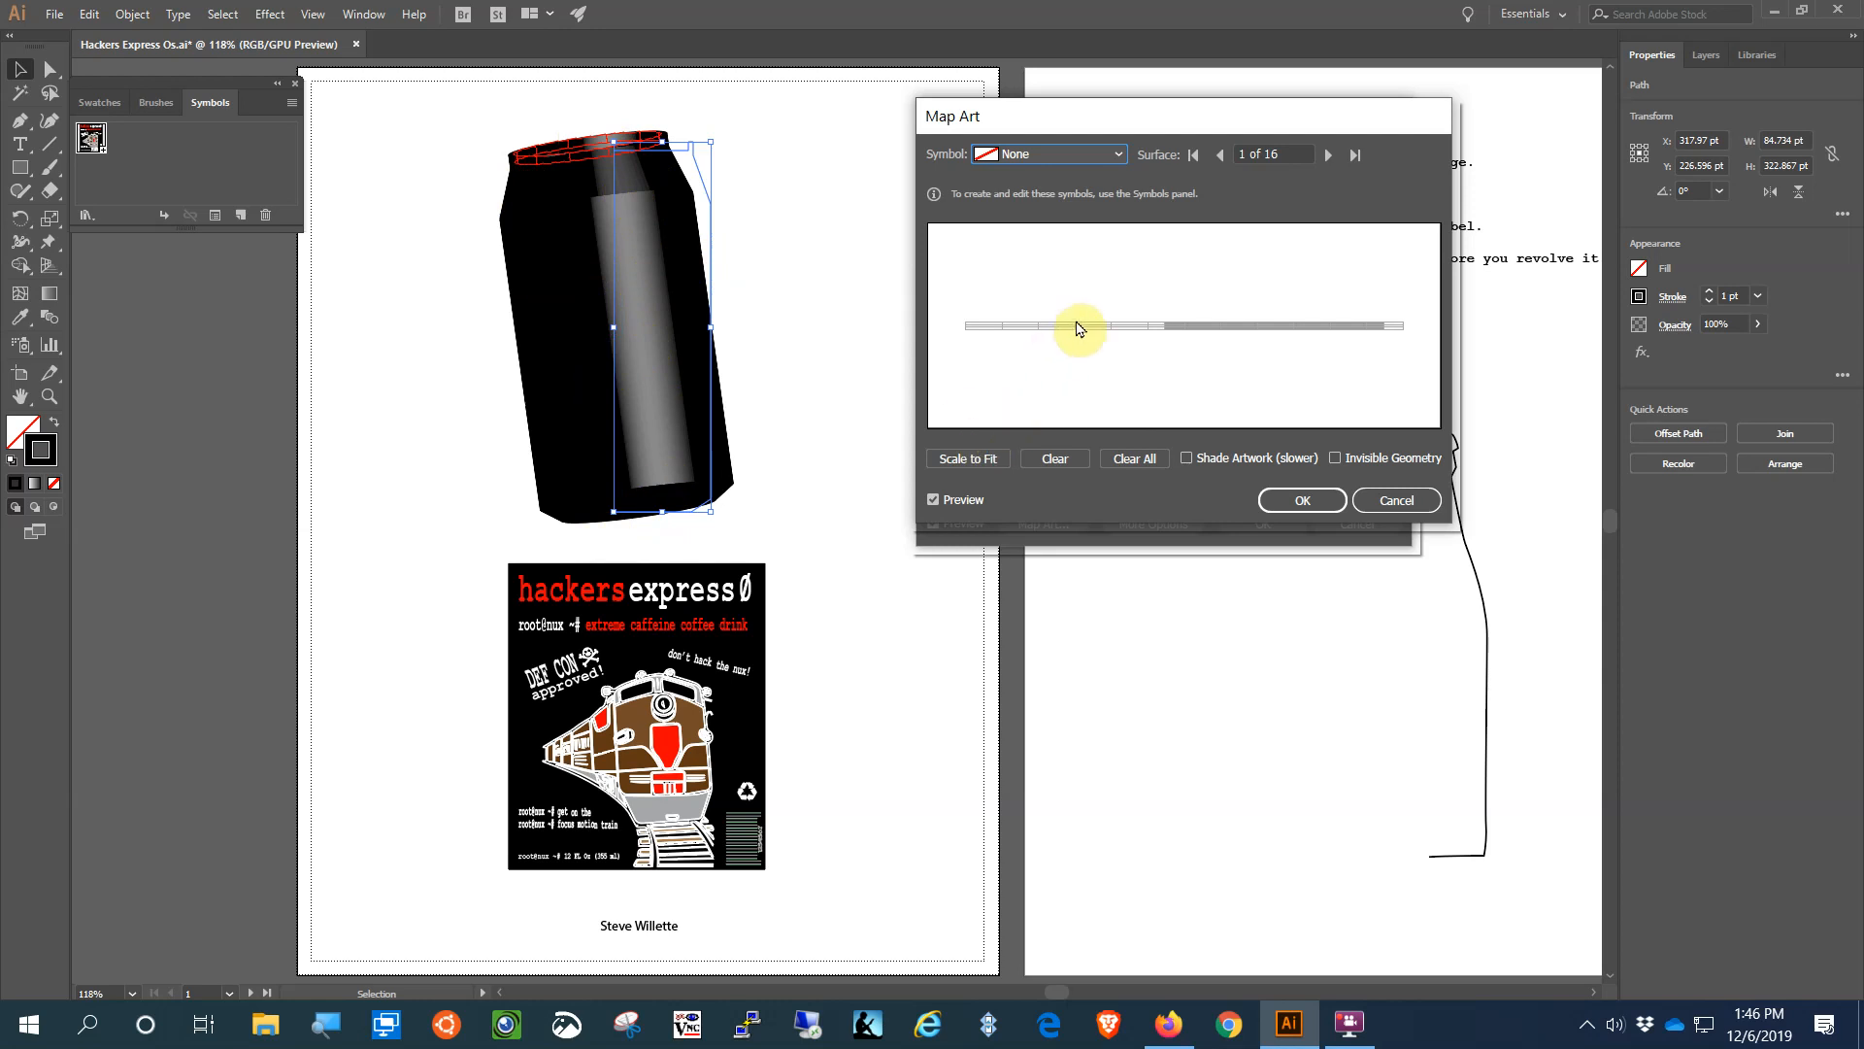
pyautogui.click(1221, 155)
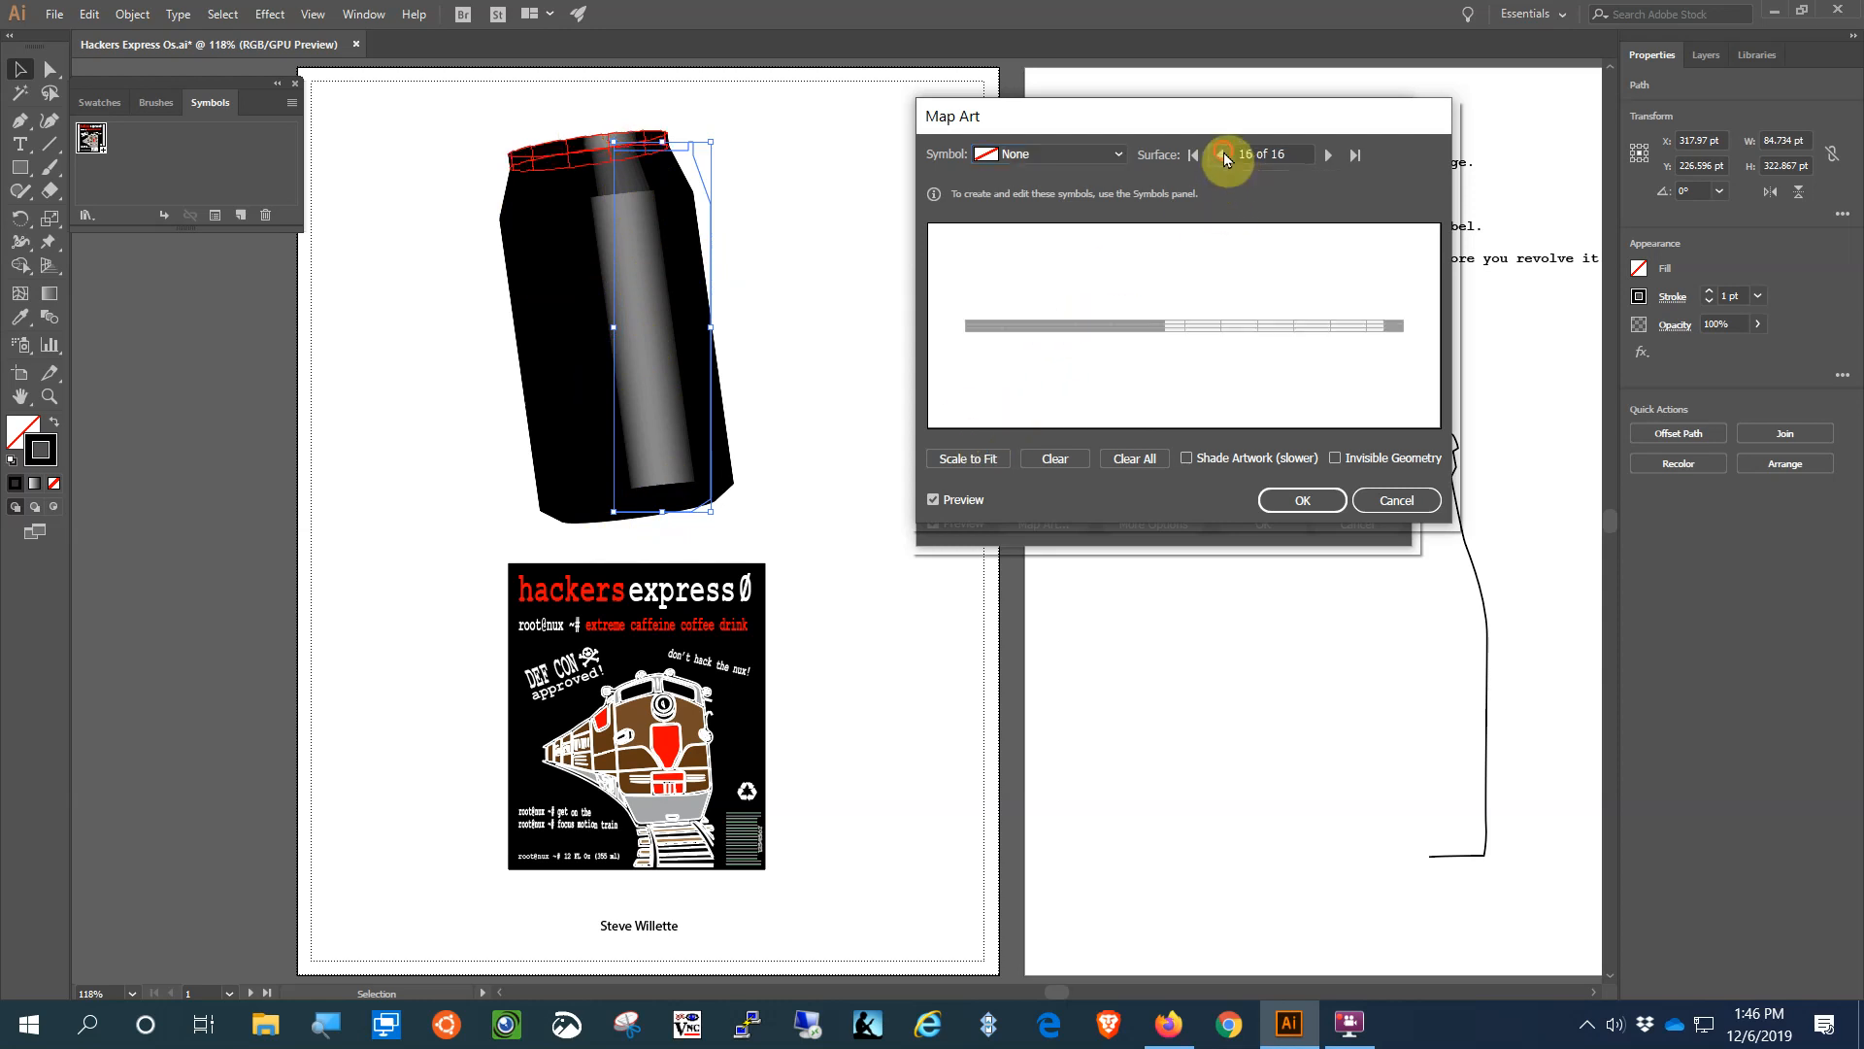
pyautogui.click(1221, 155)
pyautogui.click(1221, 155)
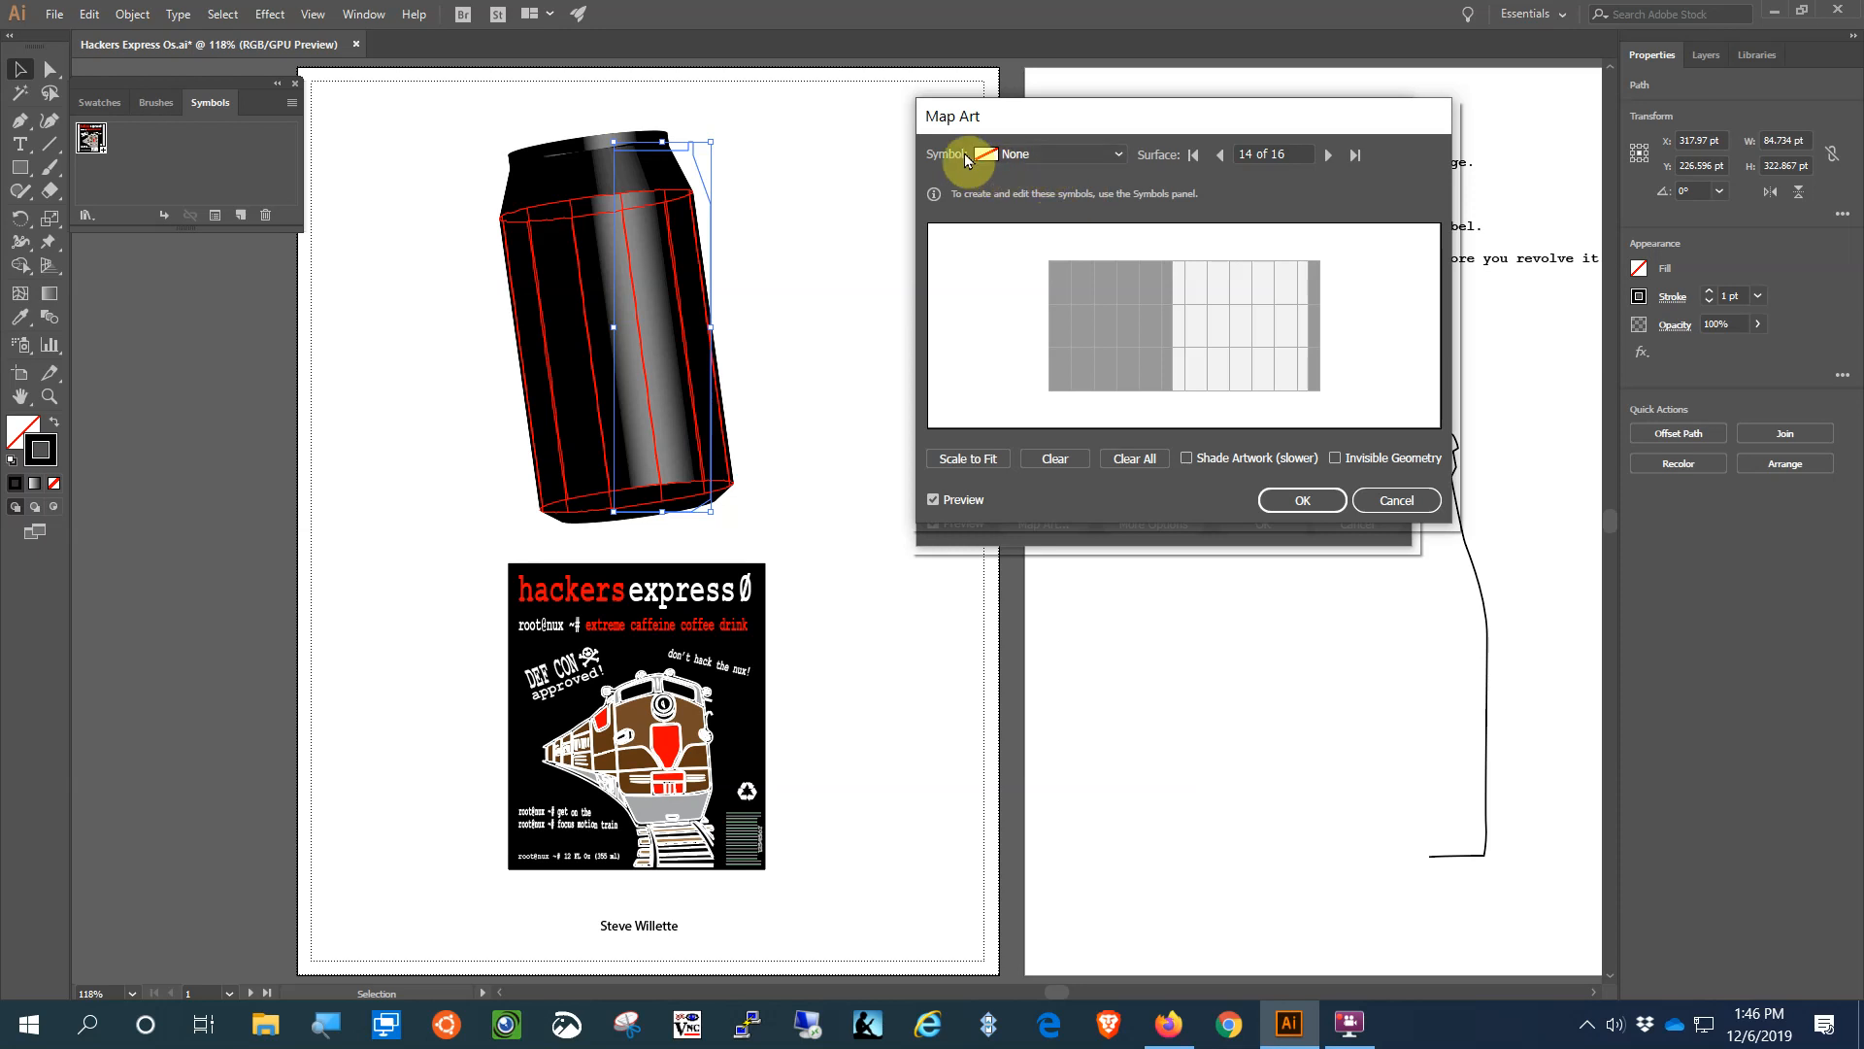
pyautogui.click(1115, 156)
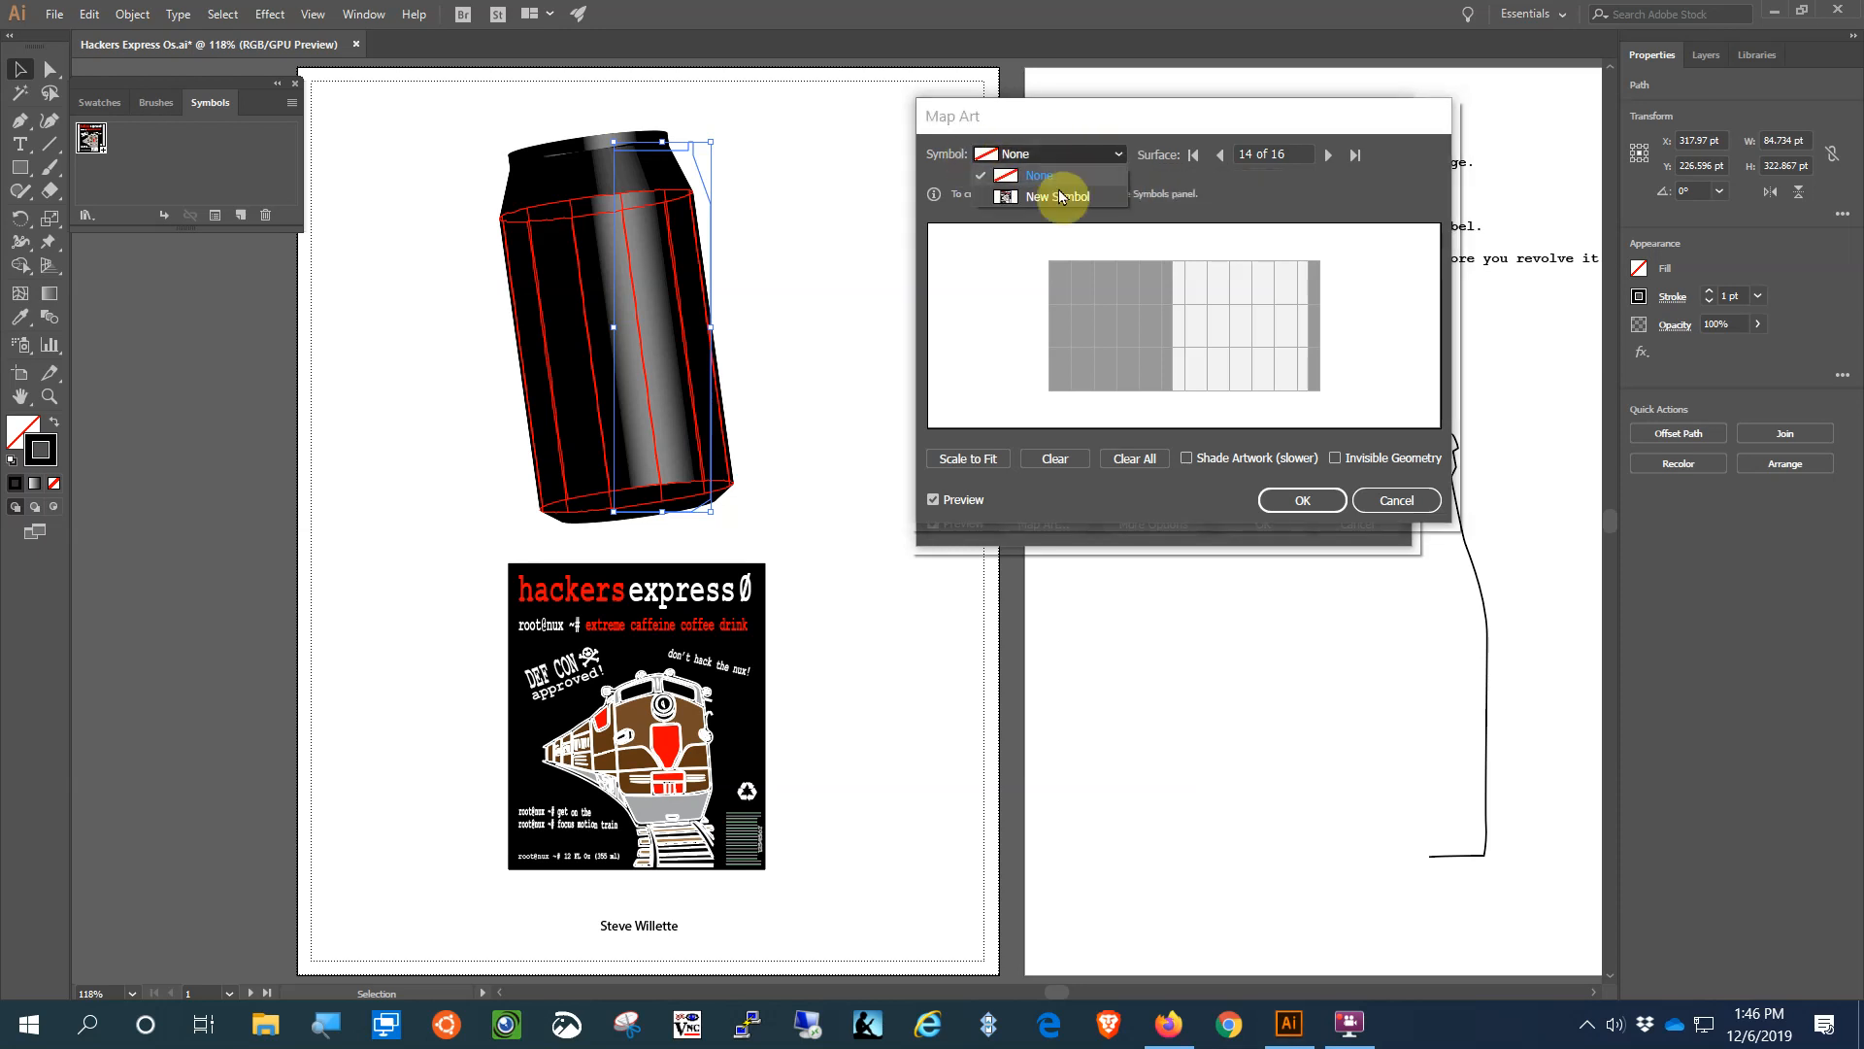
pyautogui.click(1009, 202)
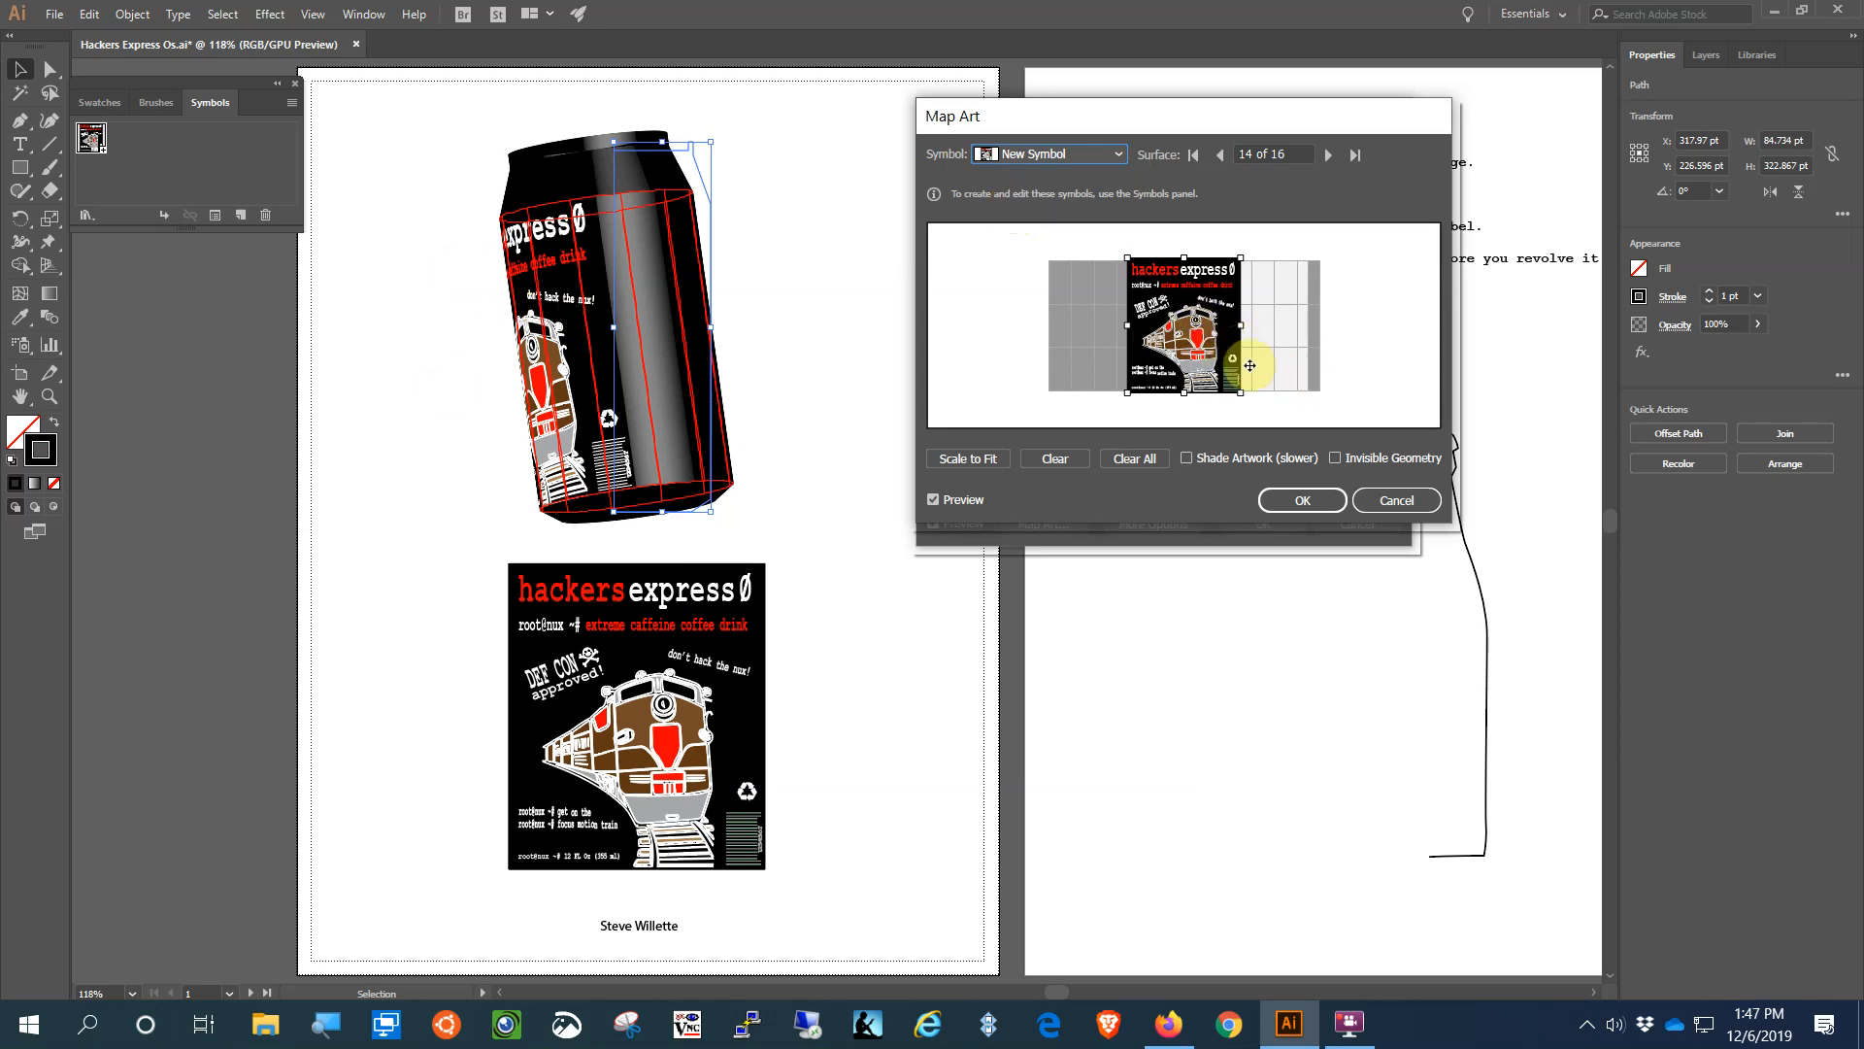
# - Position the mapped label over the visible front of the can, shrink it slightly to fit, and apply the 3D effect
pyautogui.moveTo(1204, 348); pyautogui.dragTo(1254, 349)
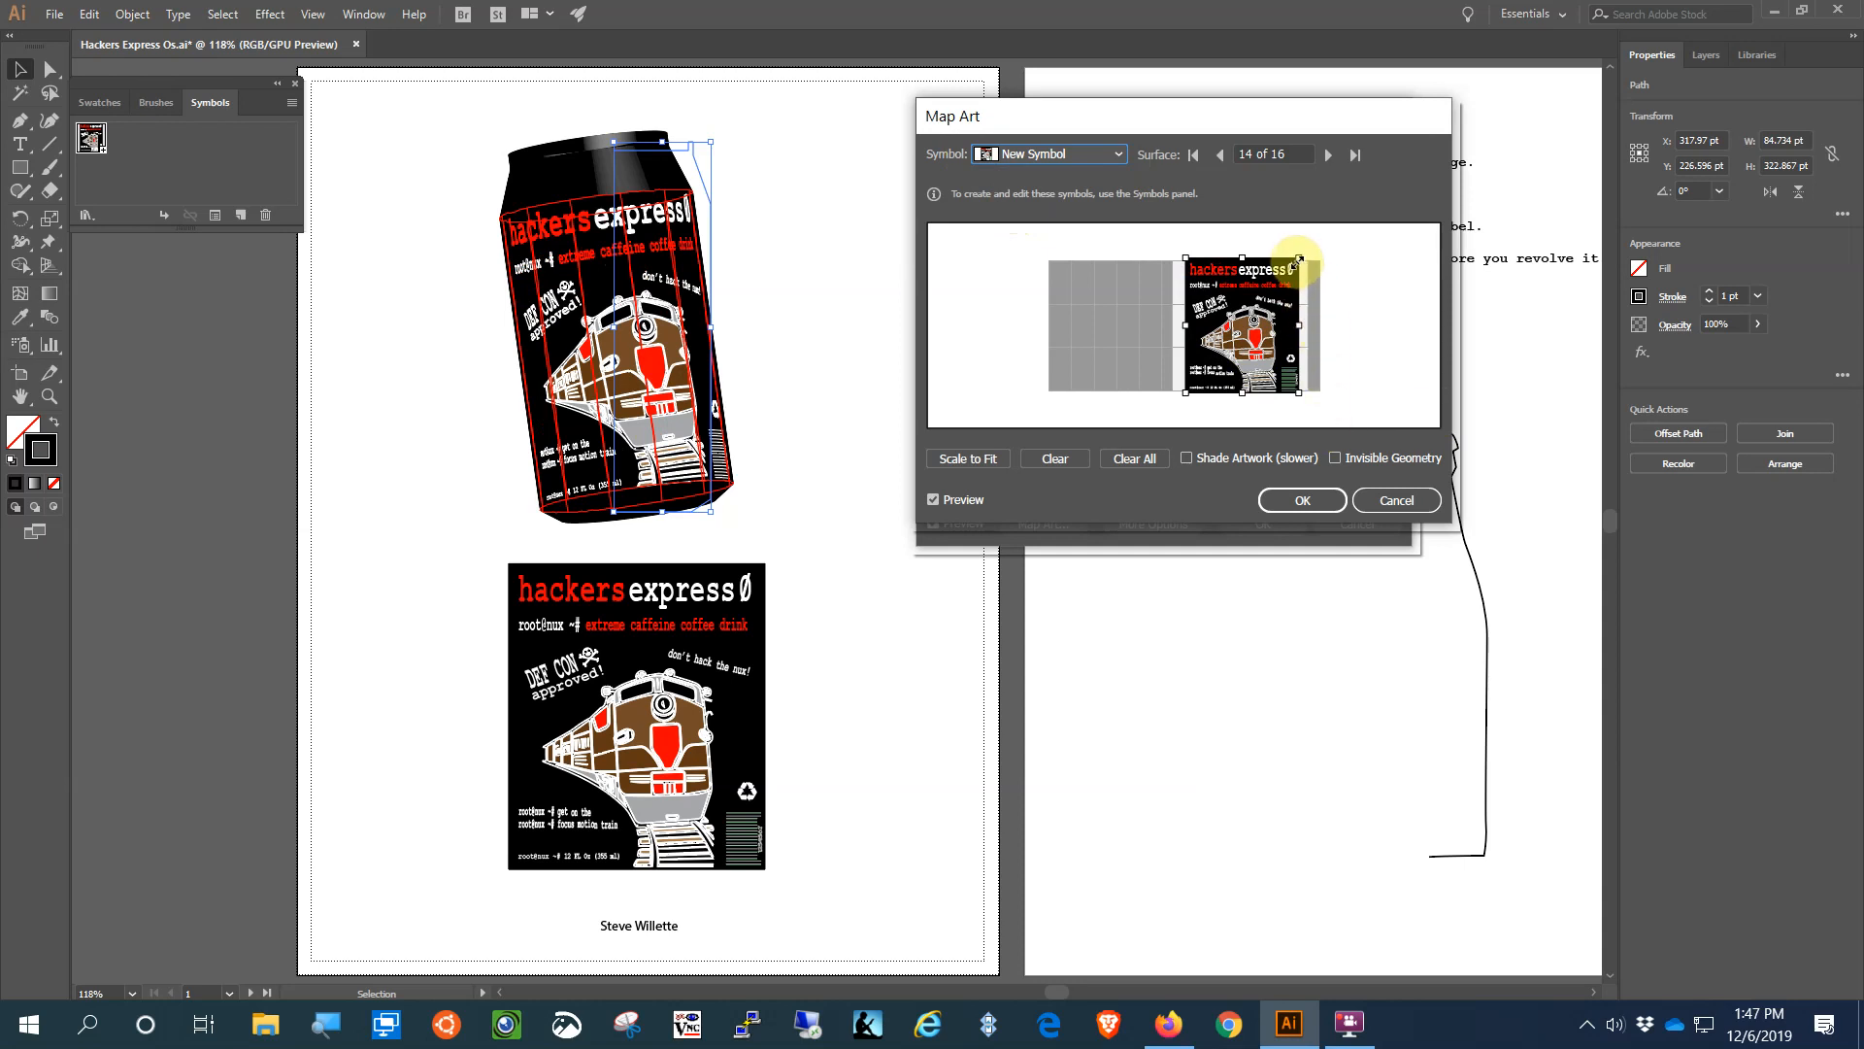
pyautogui.moveTo(1298, 257); pyautogui.dragTo(1291, 262)
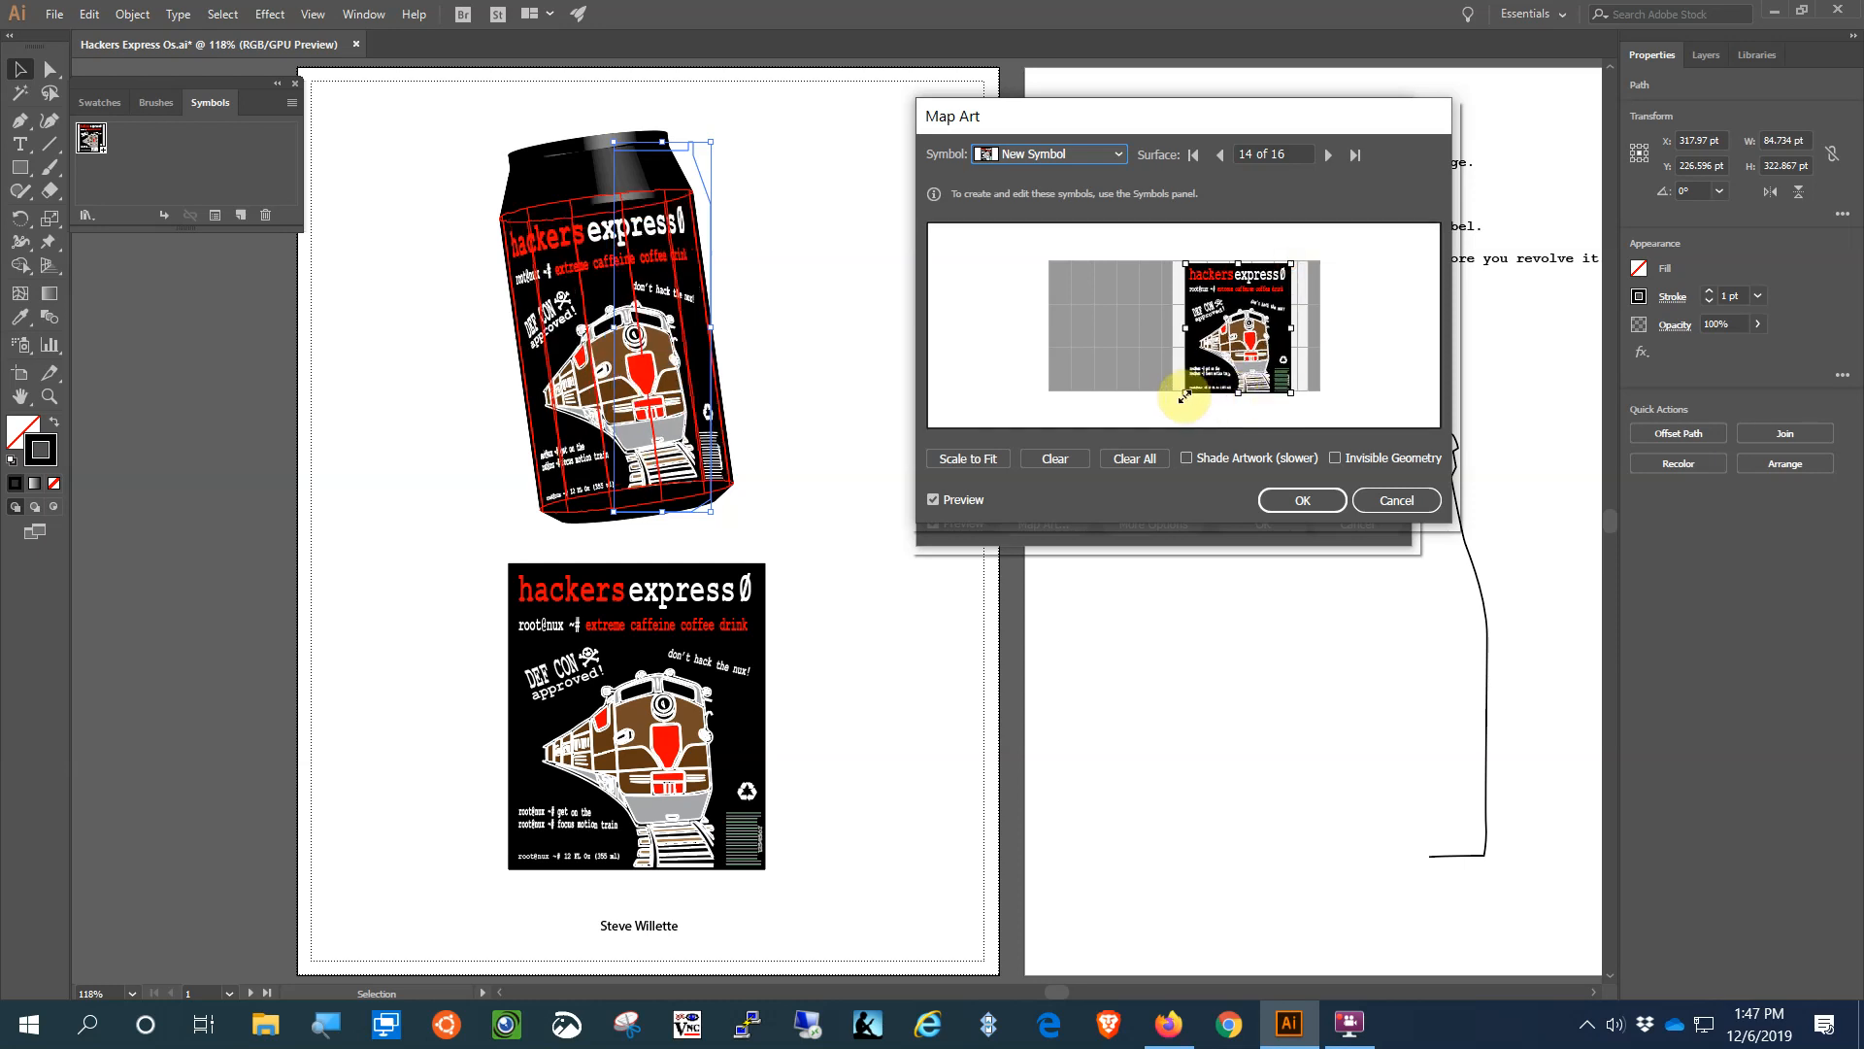
pyautogui.moveTo(1186, 396); pyautogui.dragTo(1191, 387)
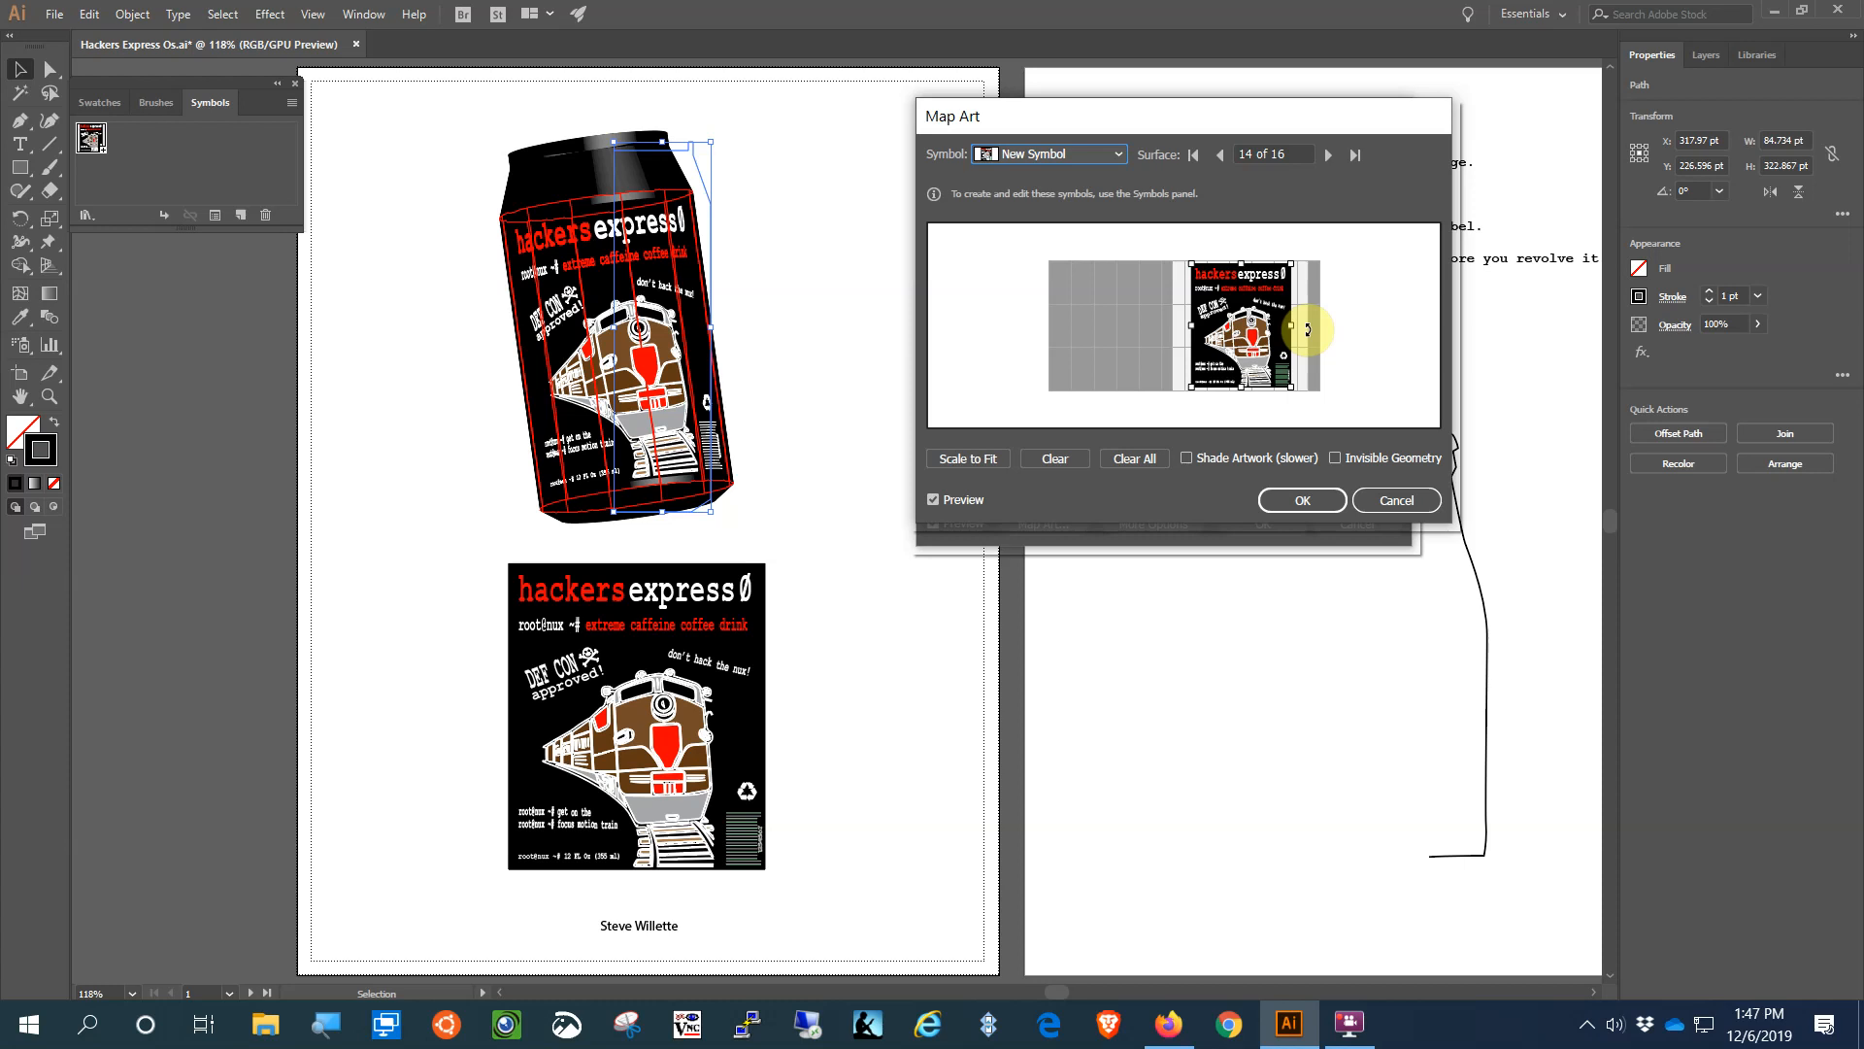
pyautogui.click(1319, 506)
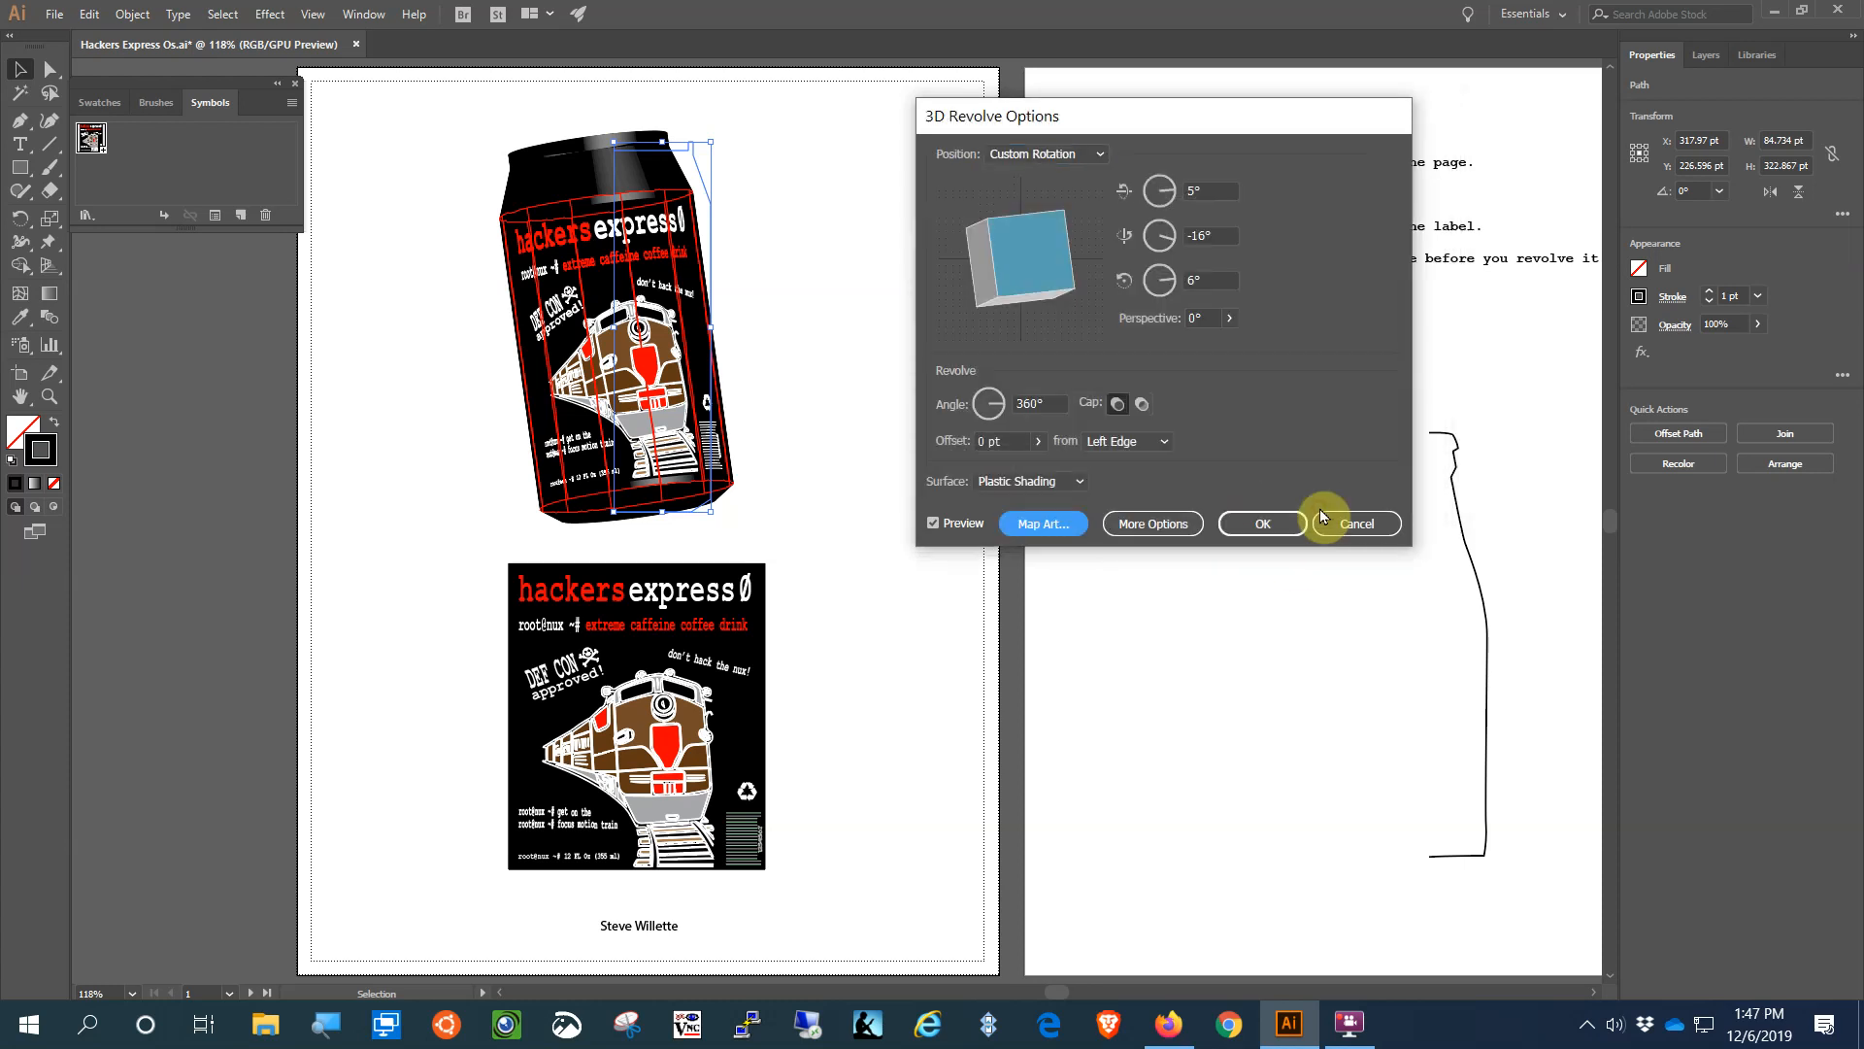
pyautogui.click(1259, 530)
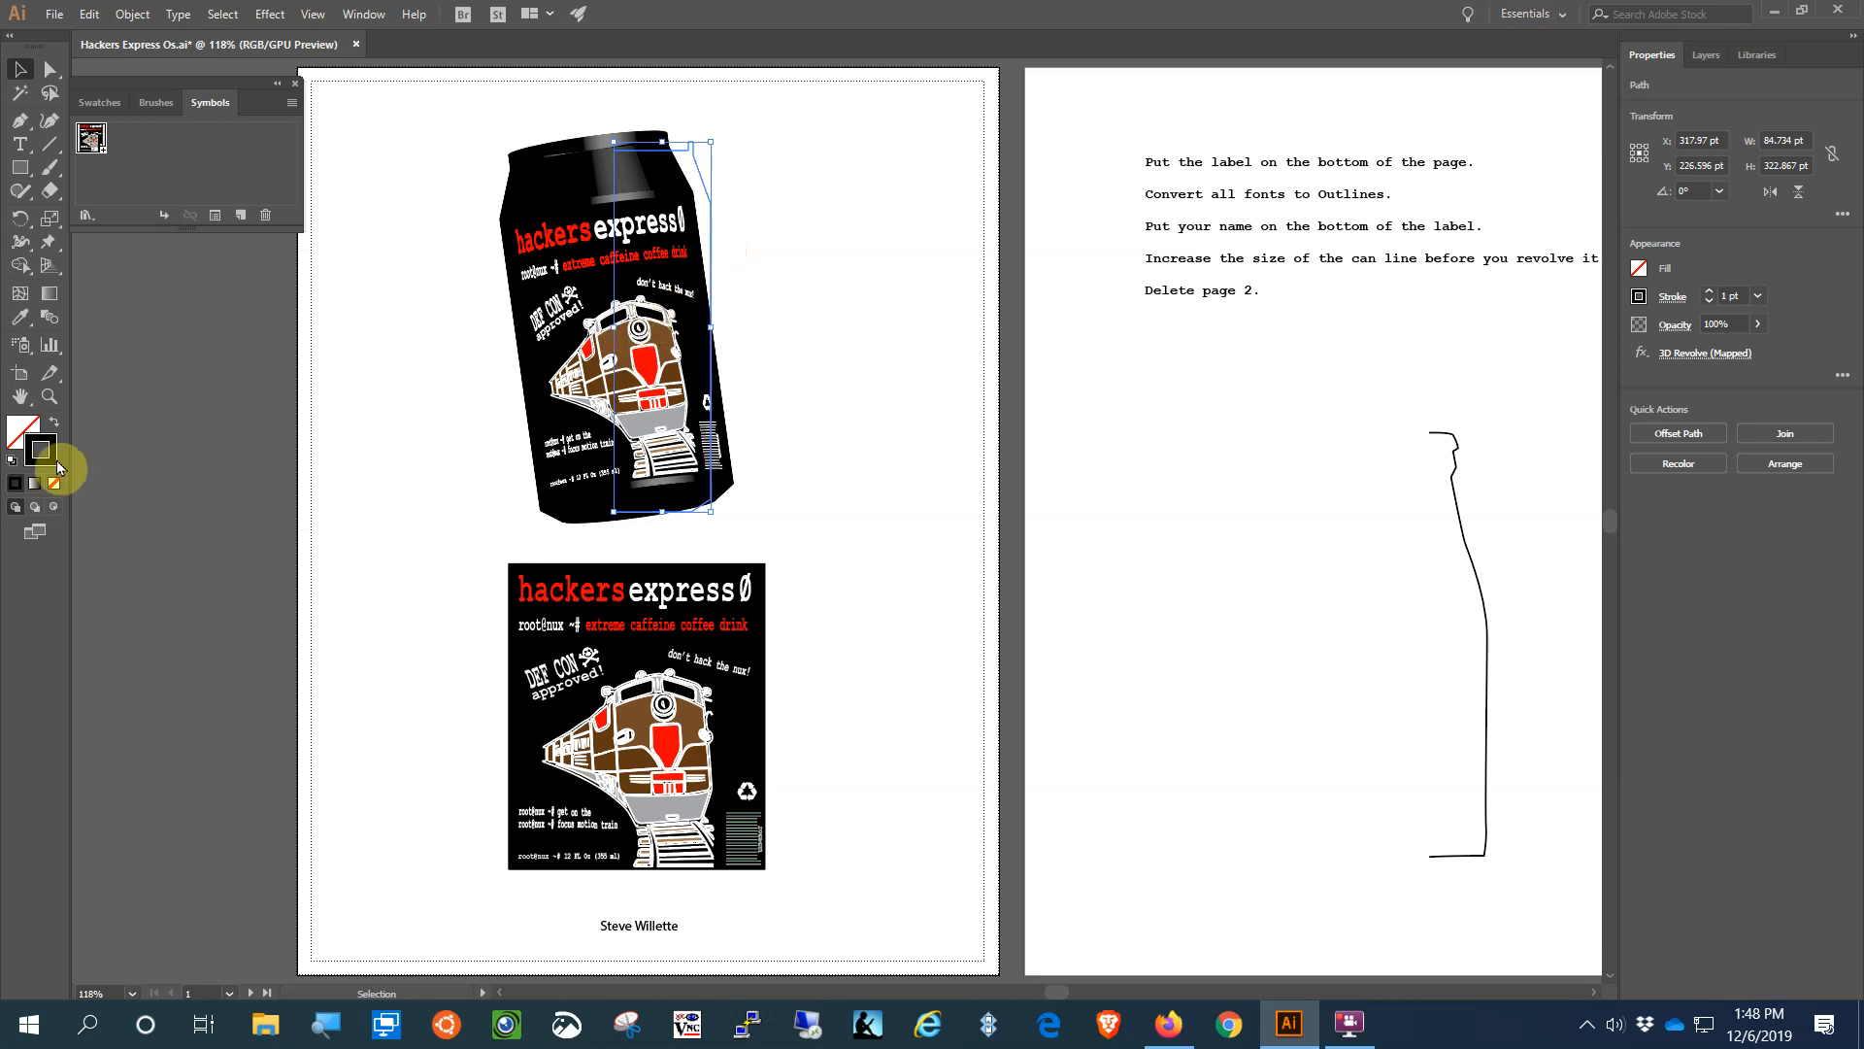
# - Set the revolved can's stroke colour to the Red swatch
pyautogui.click(1641, 297)
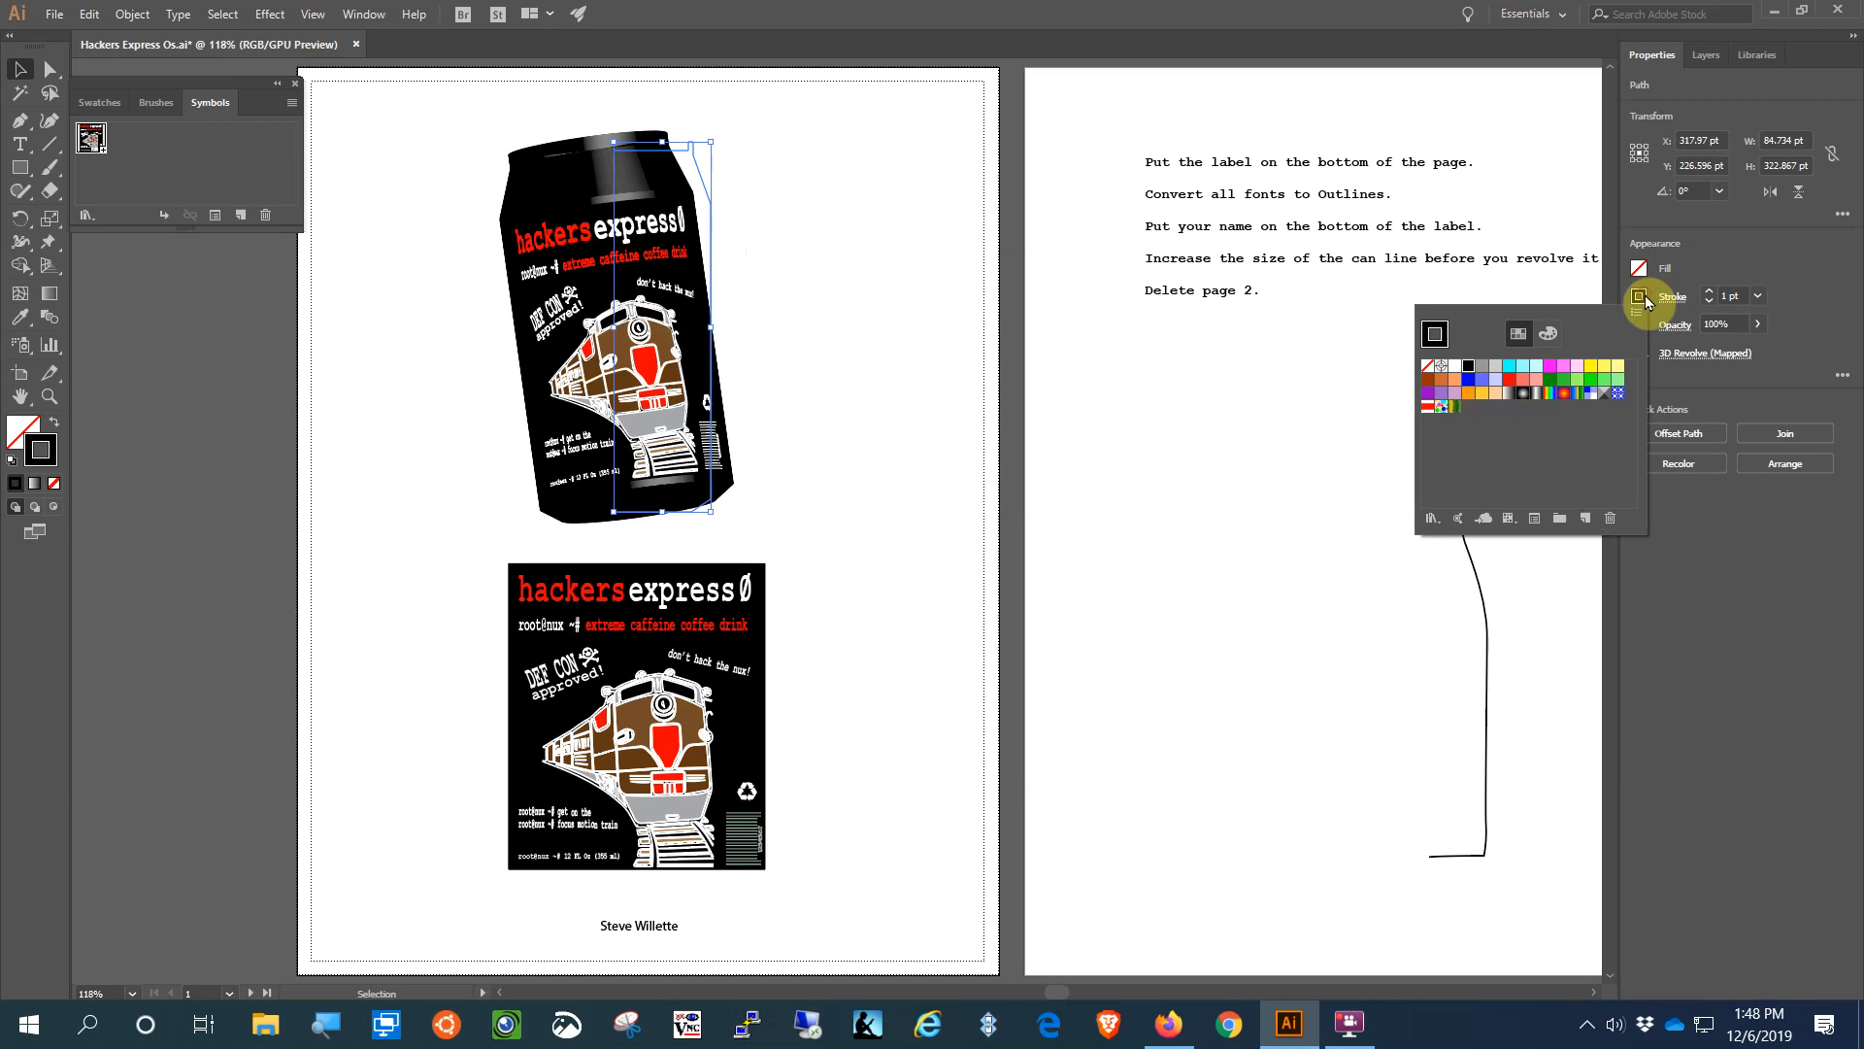
pyautogui.click(1548, 333)
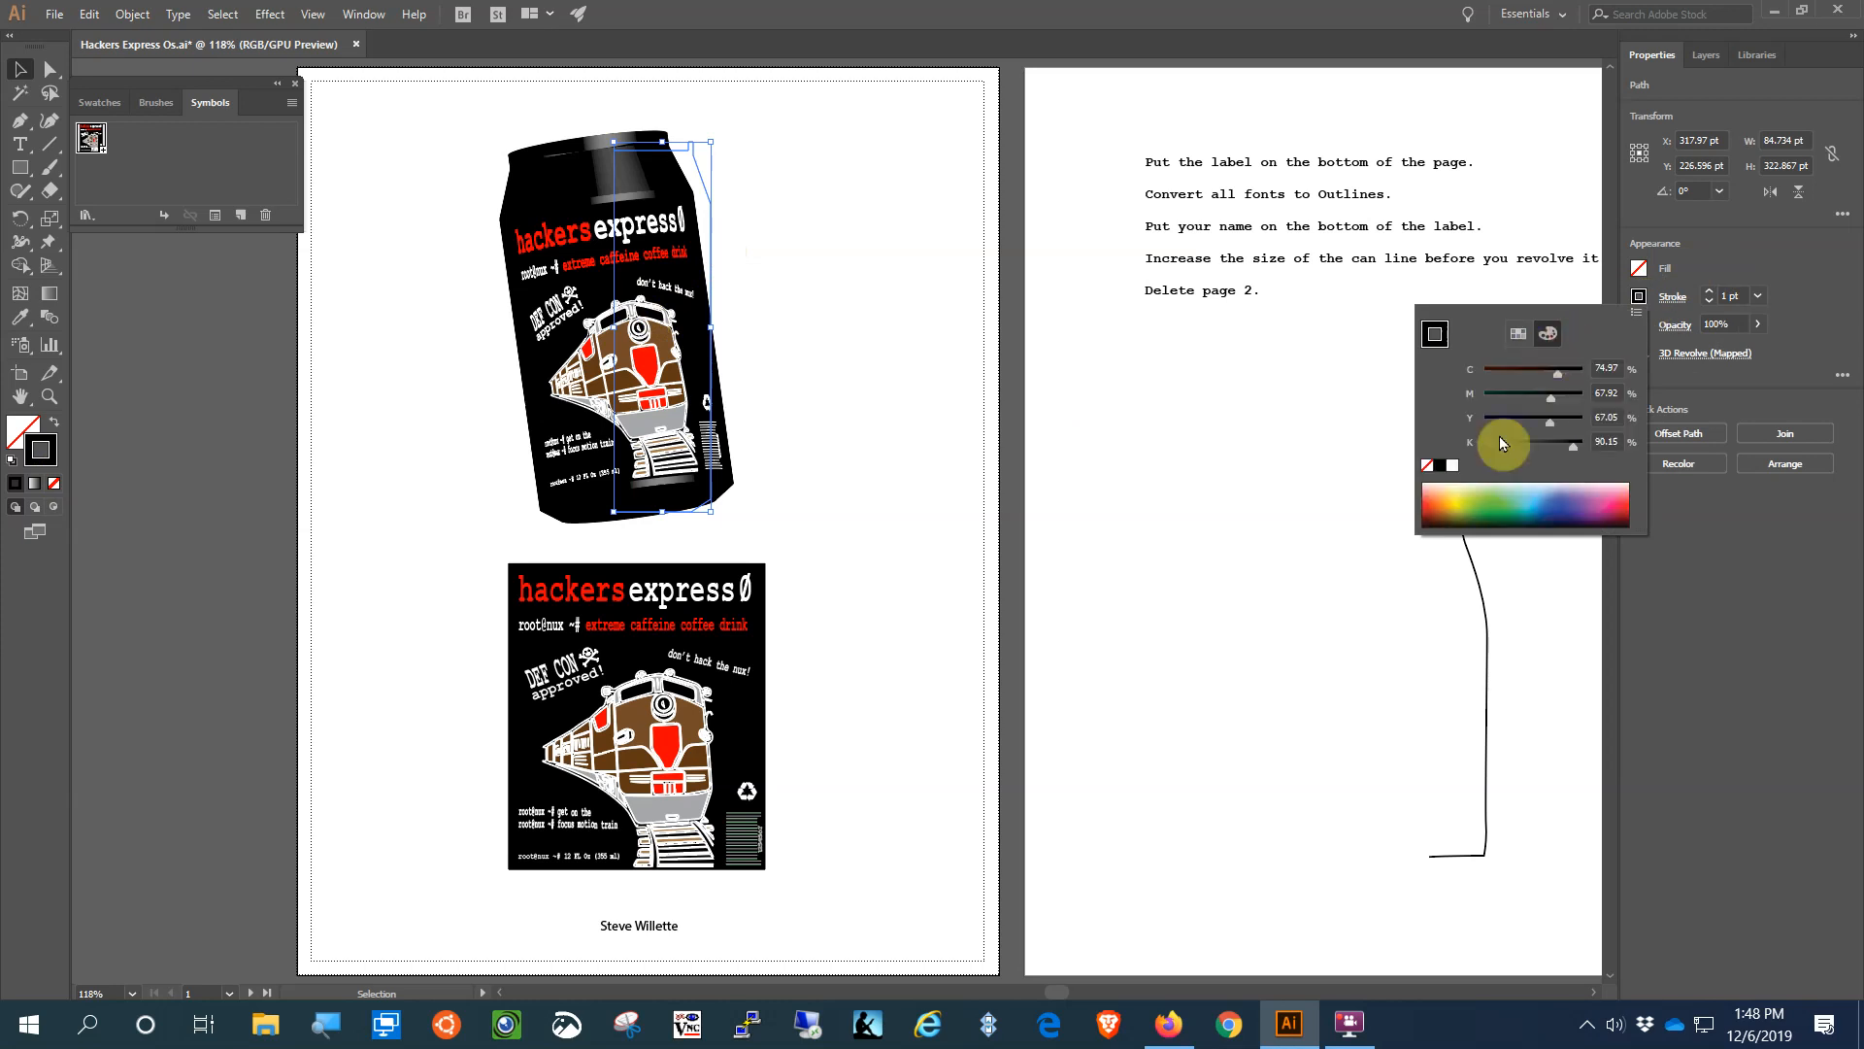
pyautogui.click(1518, 333)
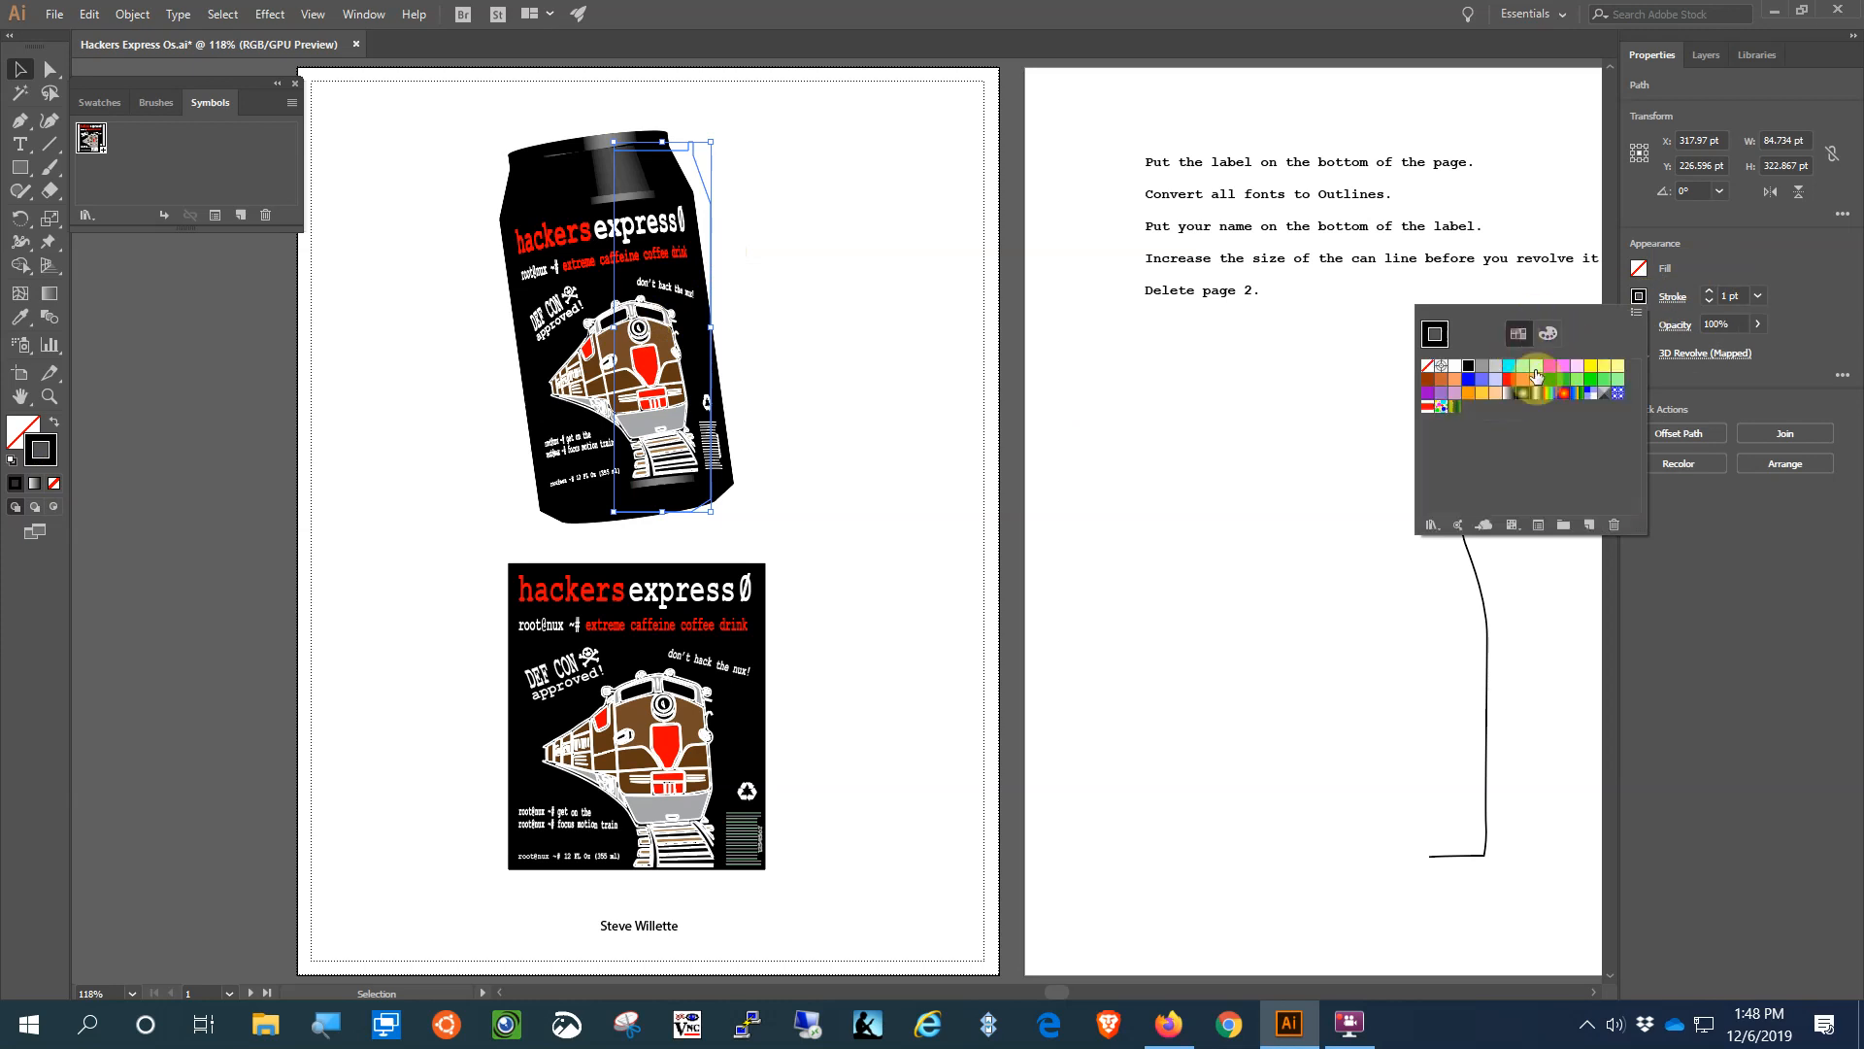
pyautogui.click(1456, 383)
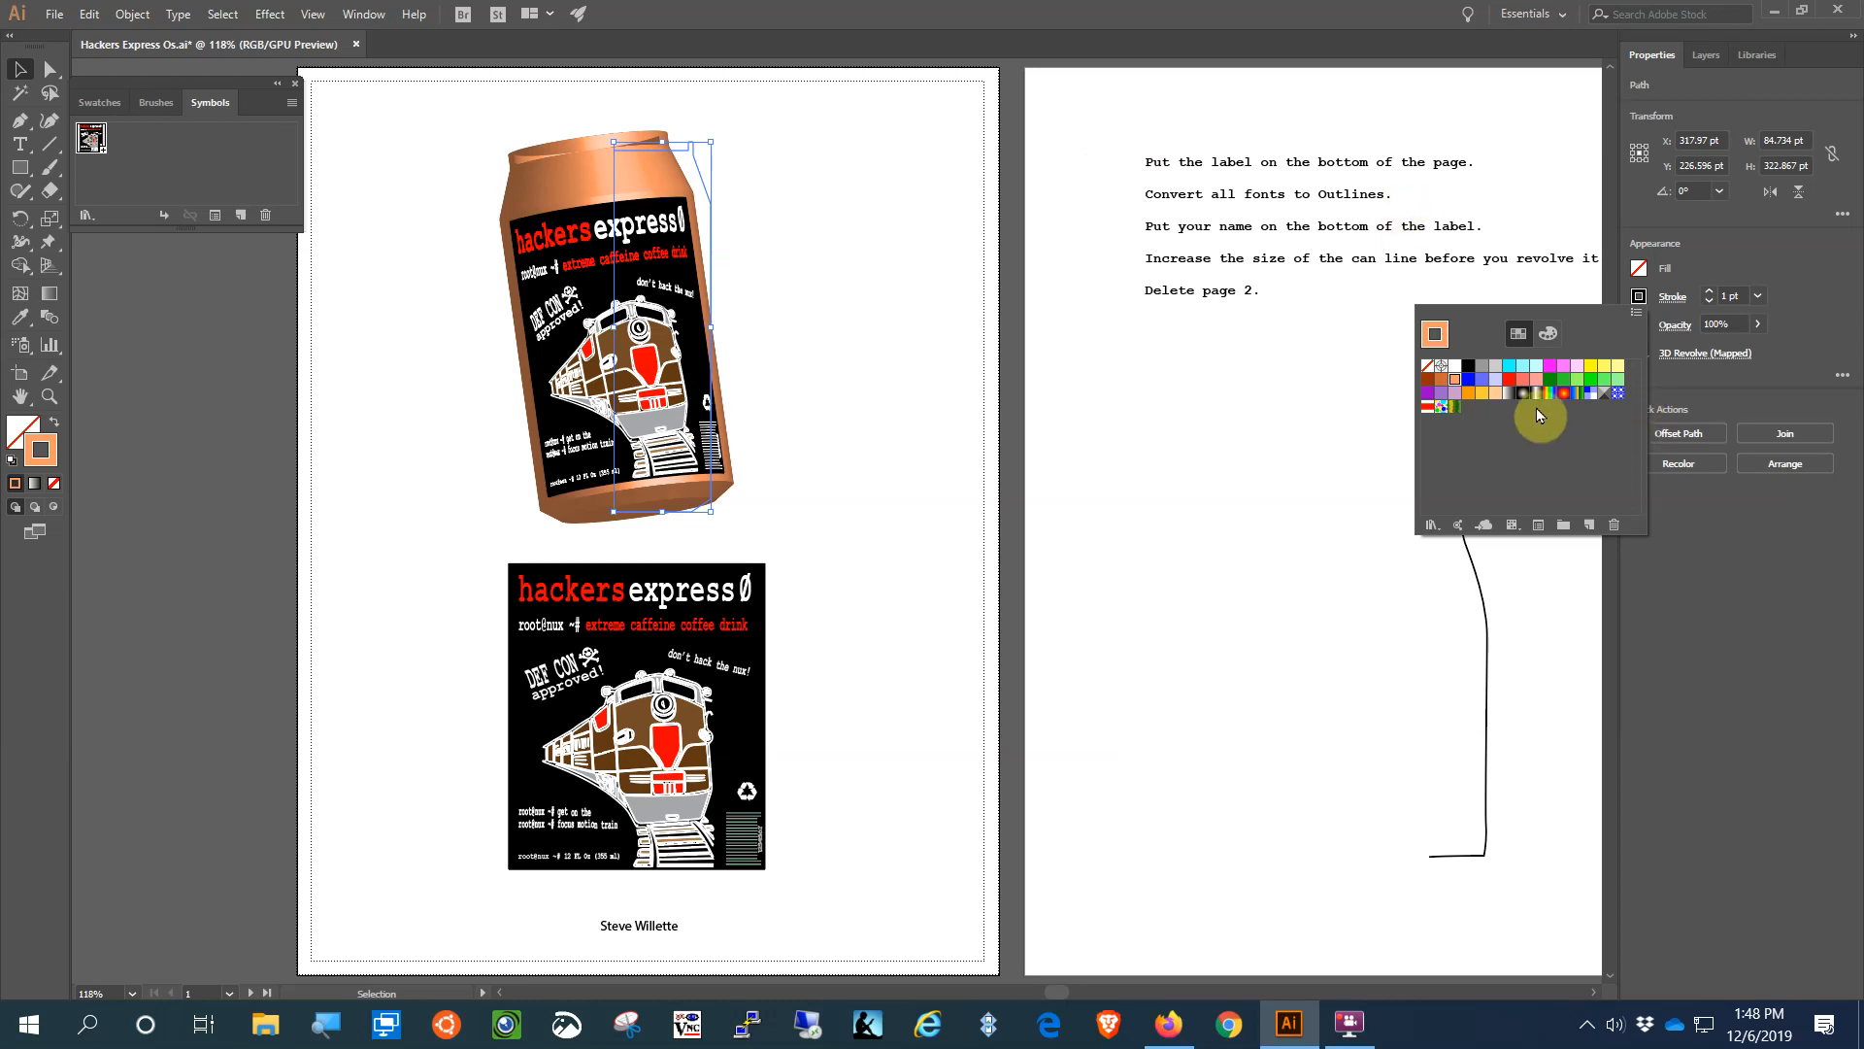
pyautogui.click(1510, 380)
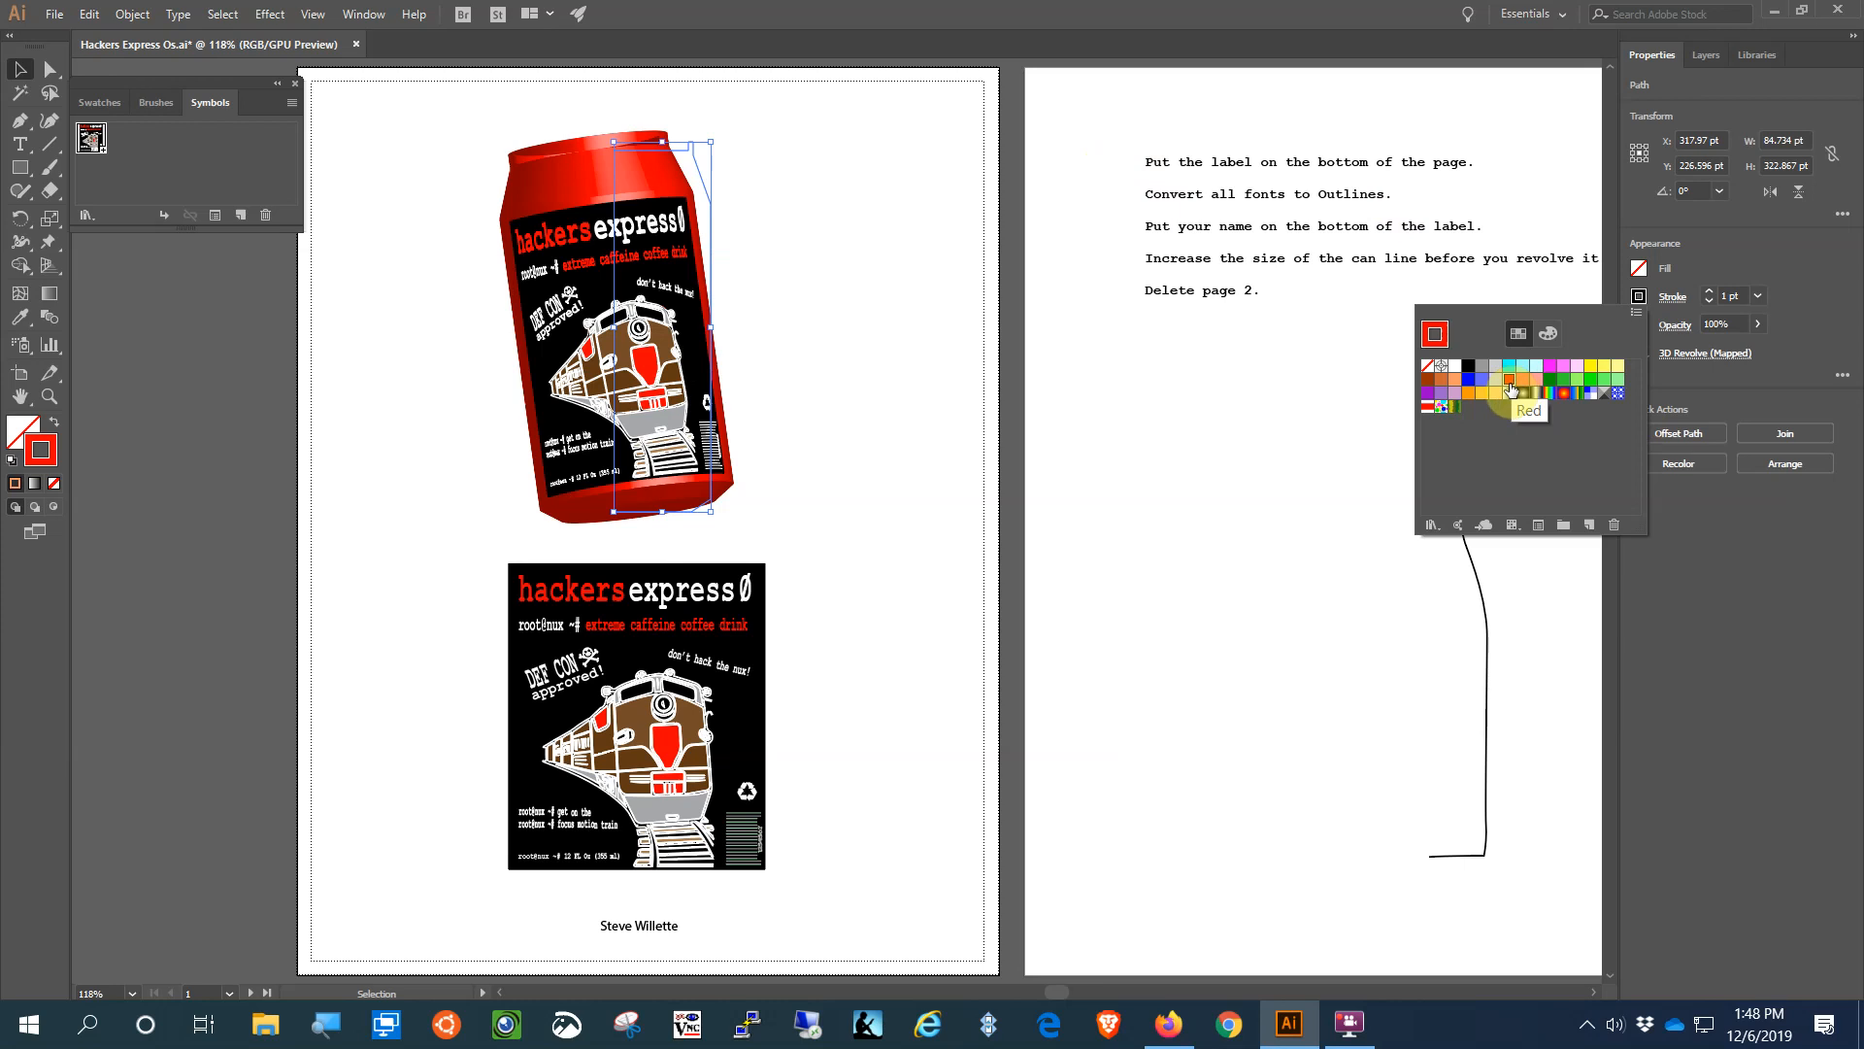
pyautogui.click(1635, 311)
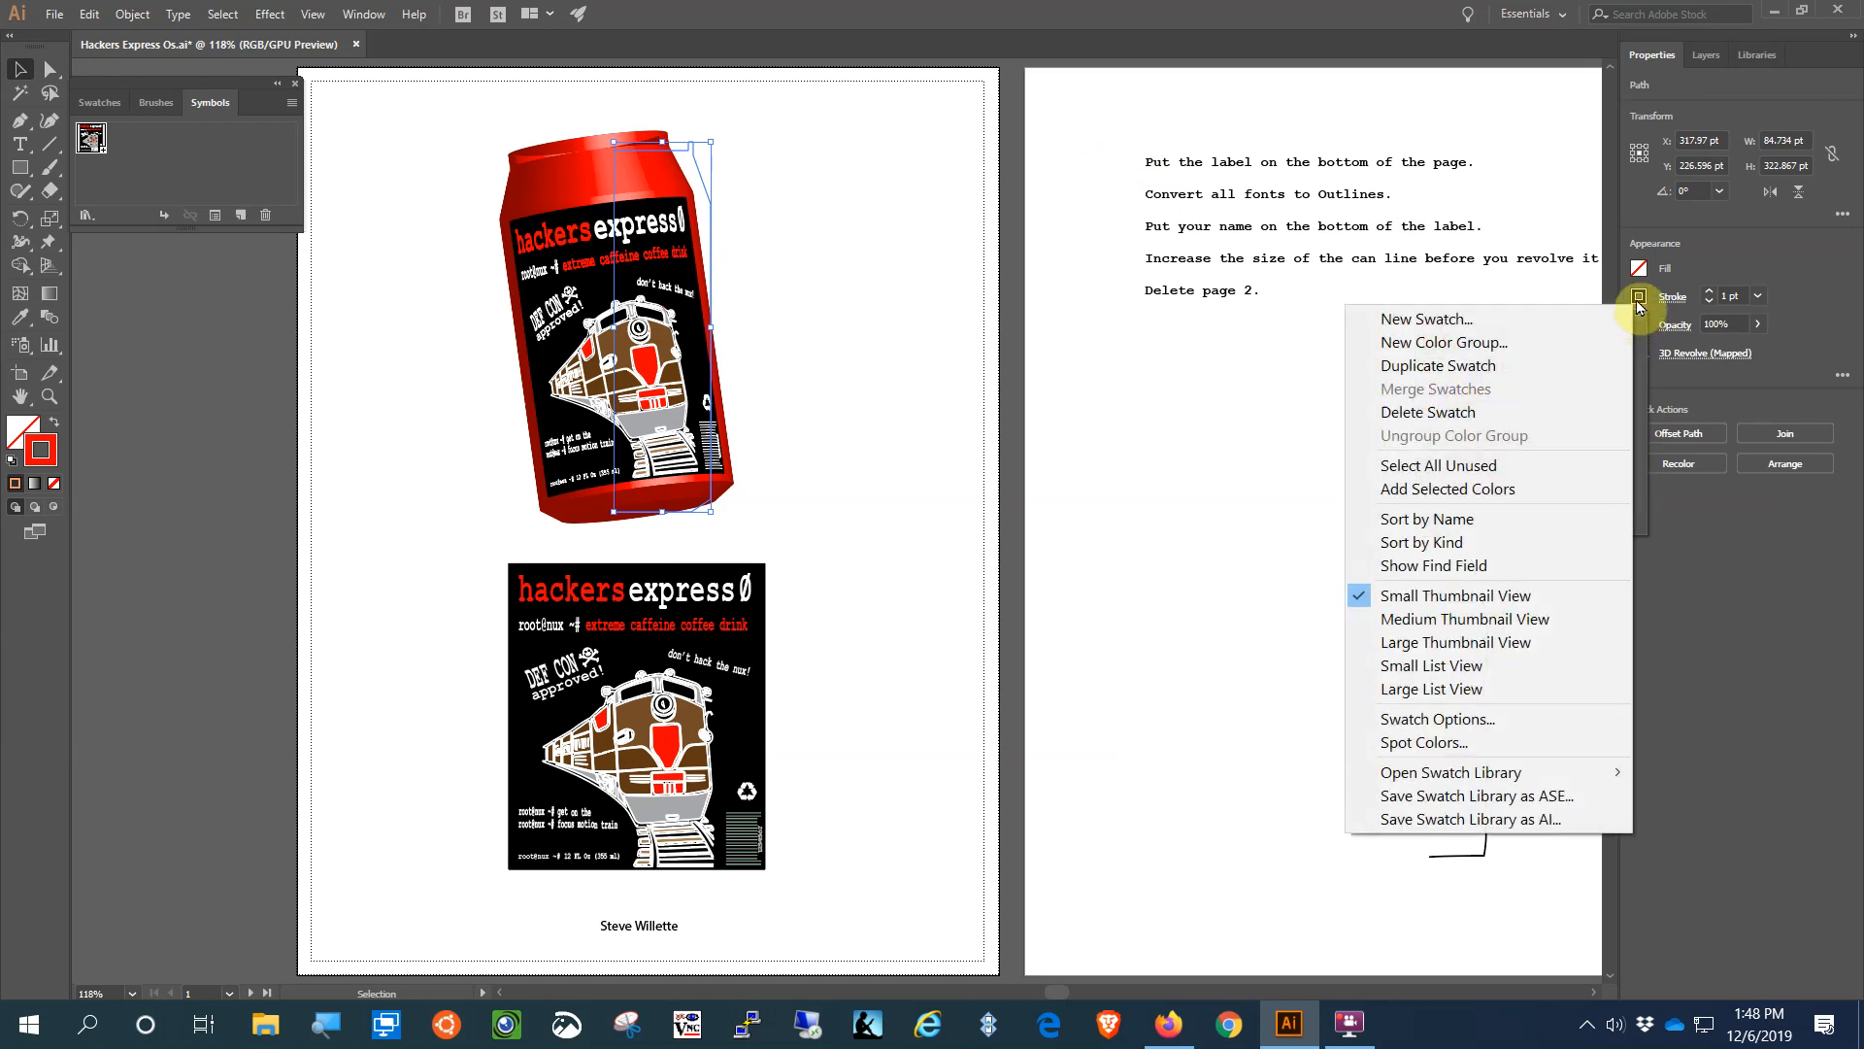
pyautogui.click(1639, 302)
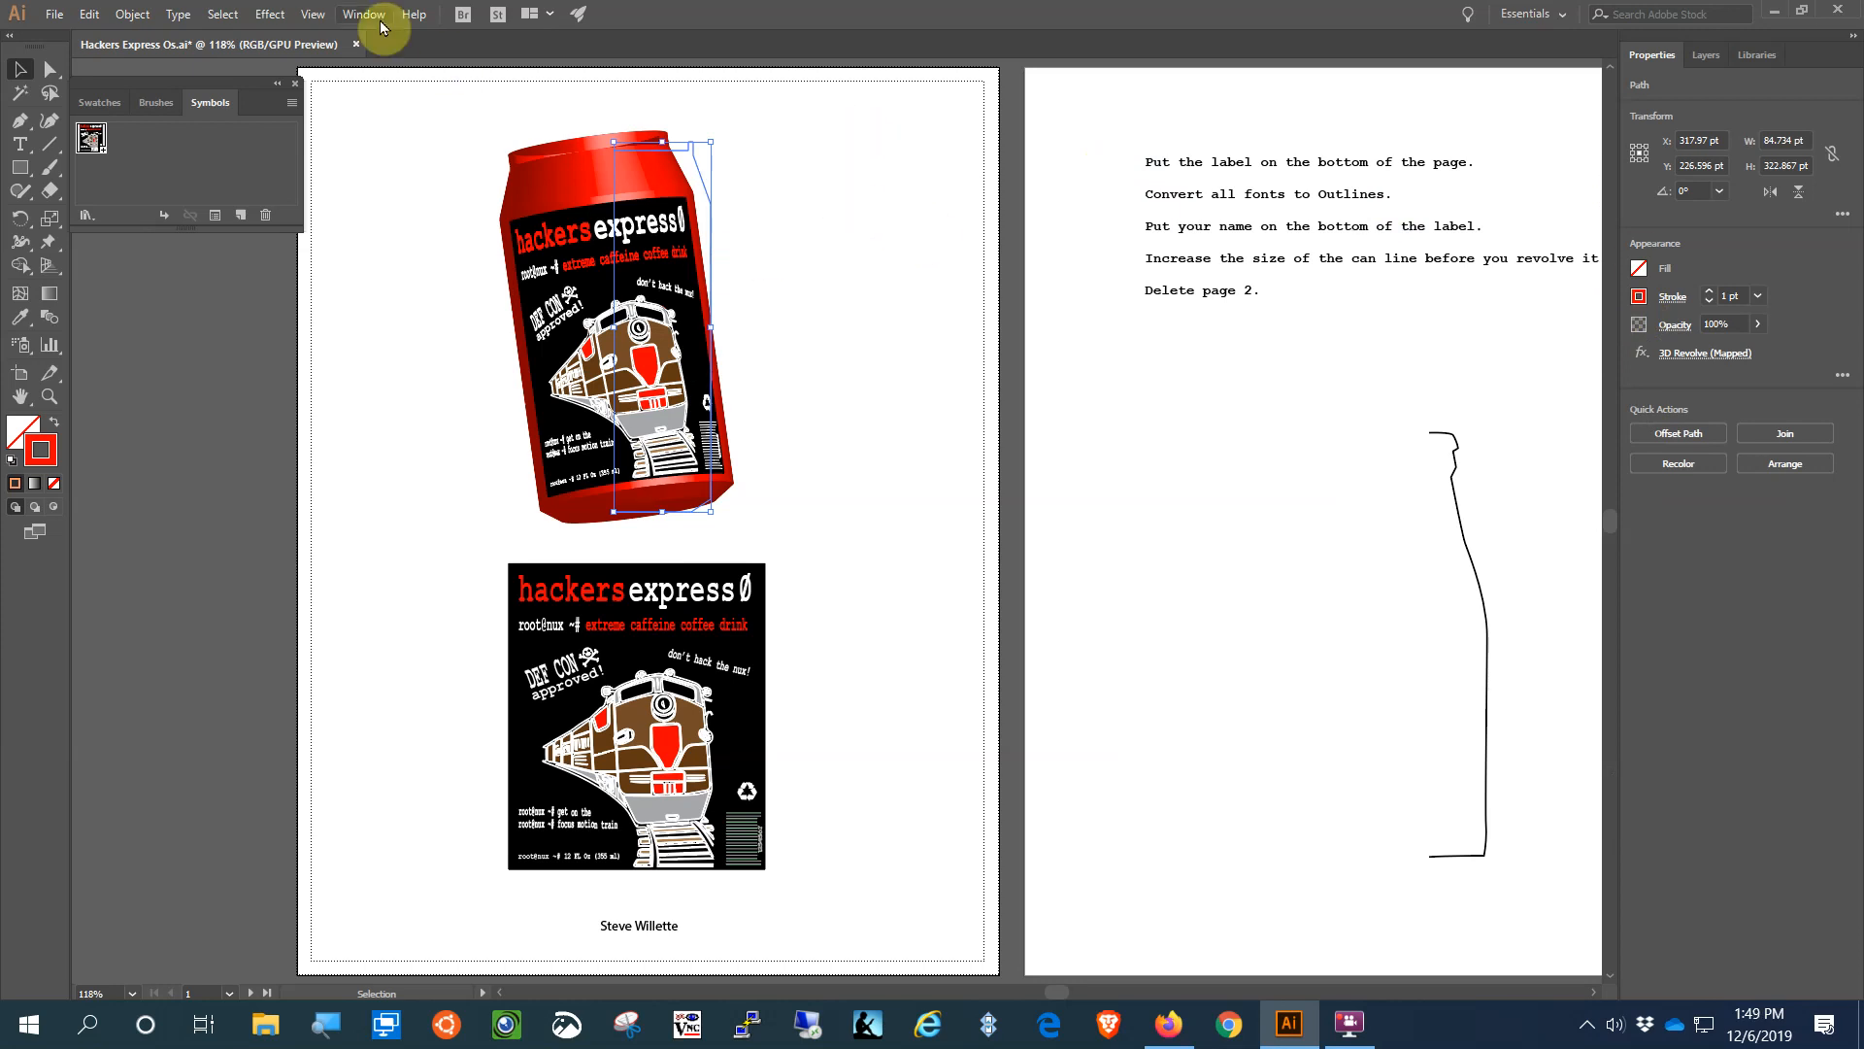
# - Display the can's appearance attributes clear of the artwork, over the second artboard, and enlarge their list to show all entries
pyautogui.click(264, 15)
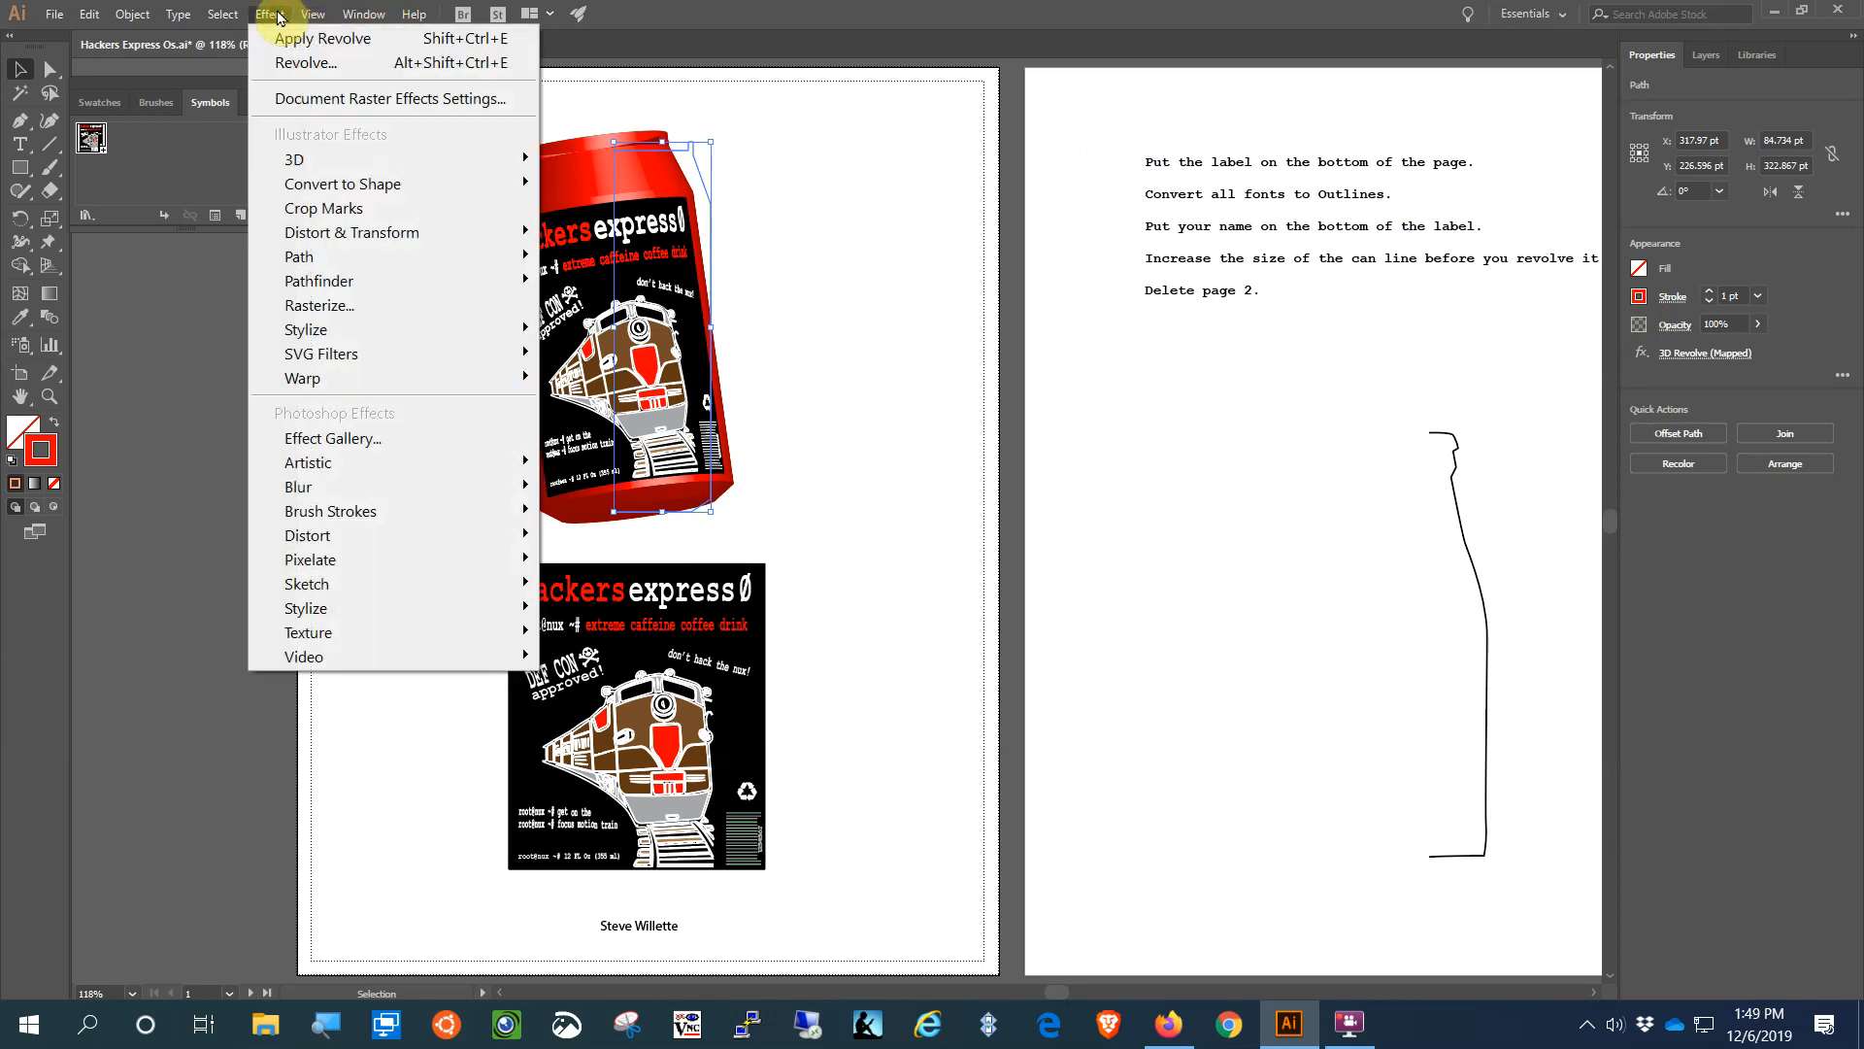
pyautogui.click(274, 15)
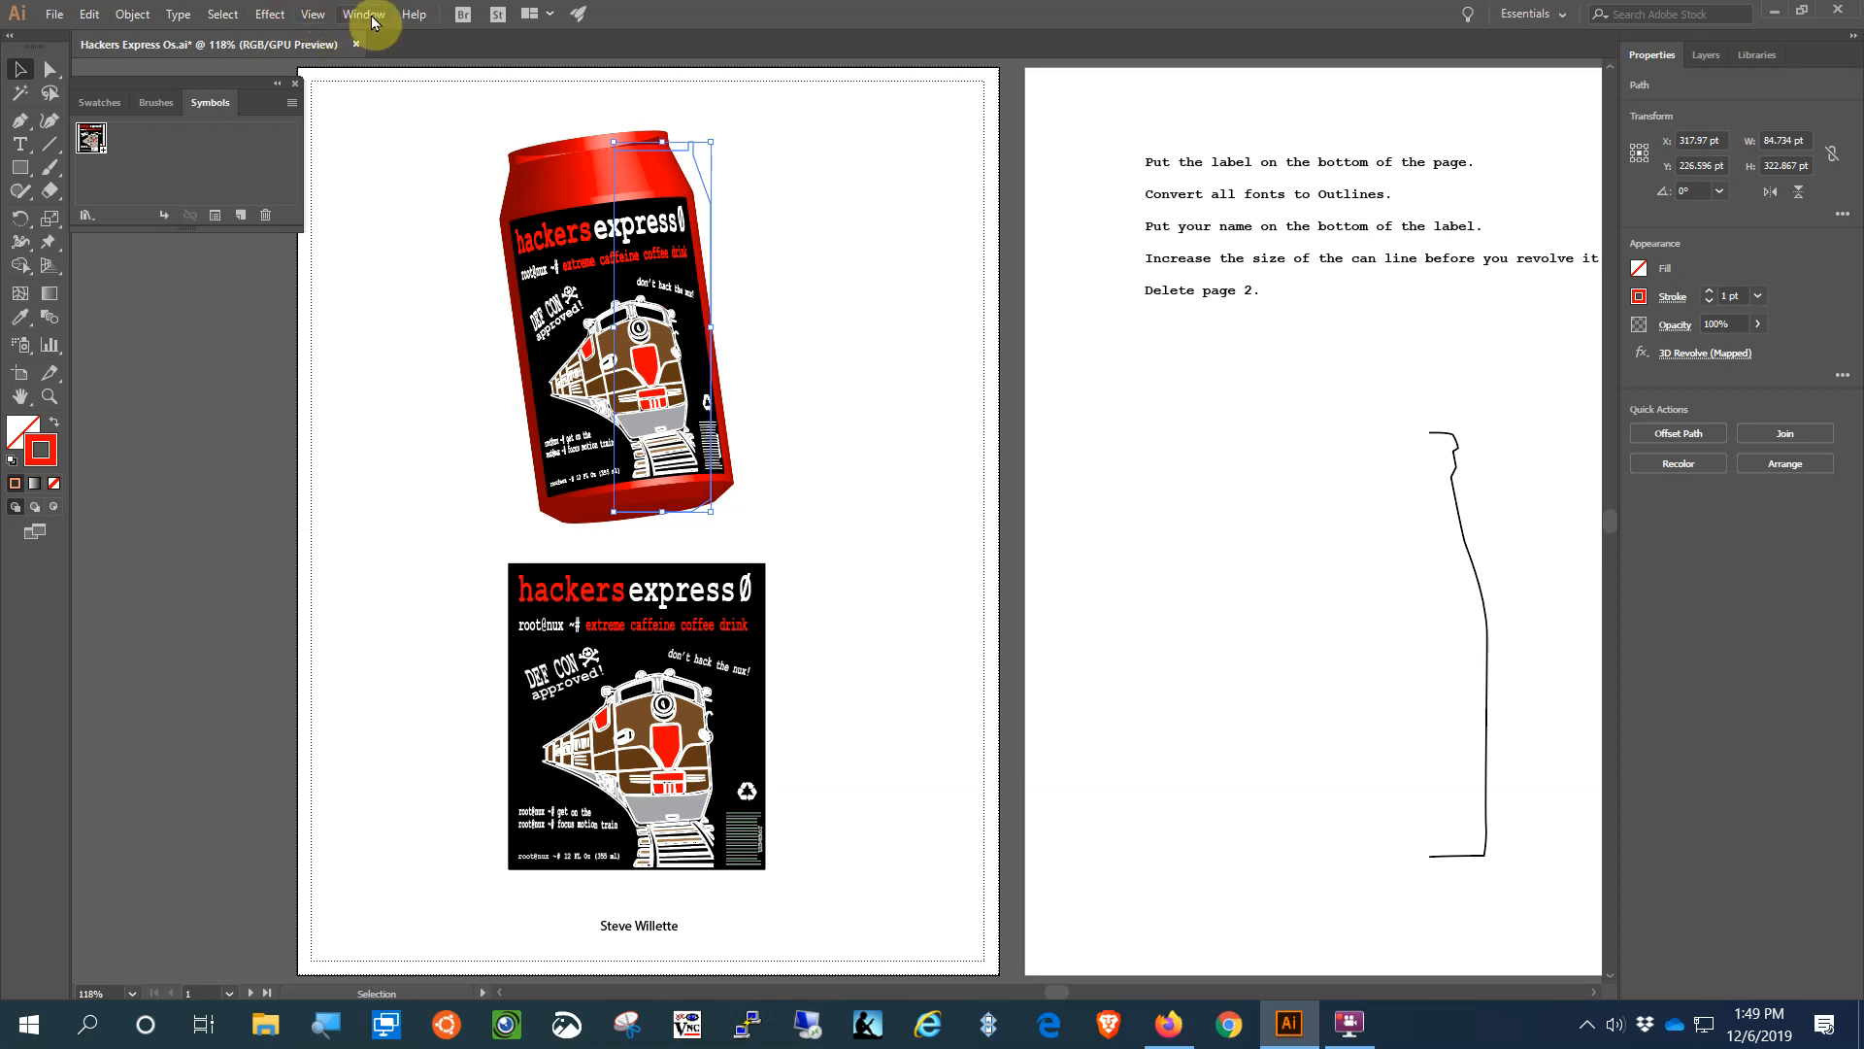
pyautogui.click(323, 18)
pyautogui.moveTo(367, 20)
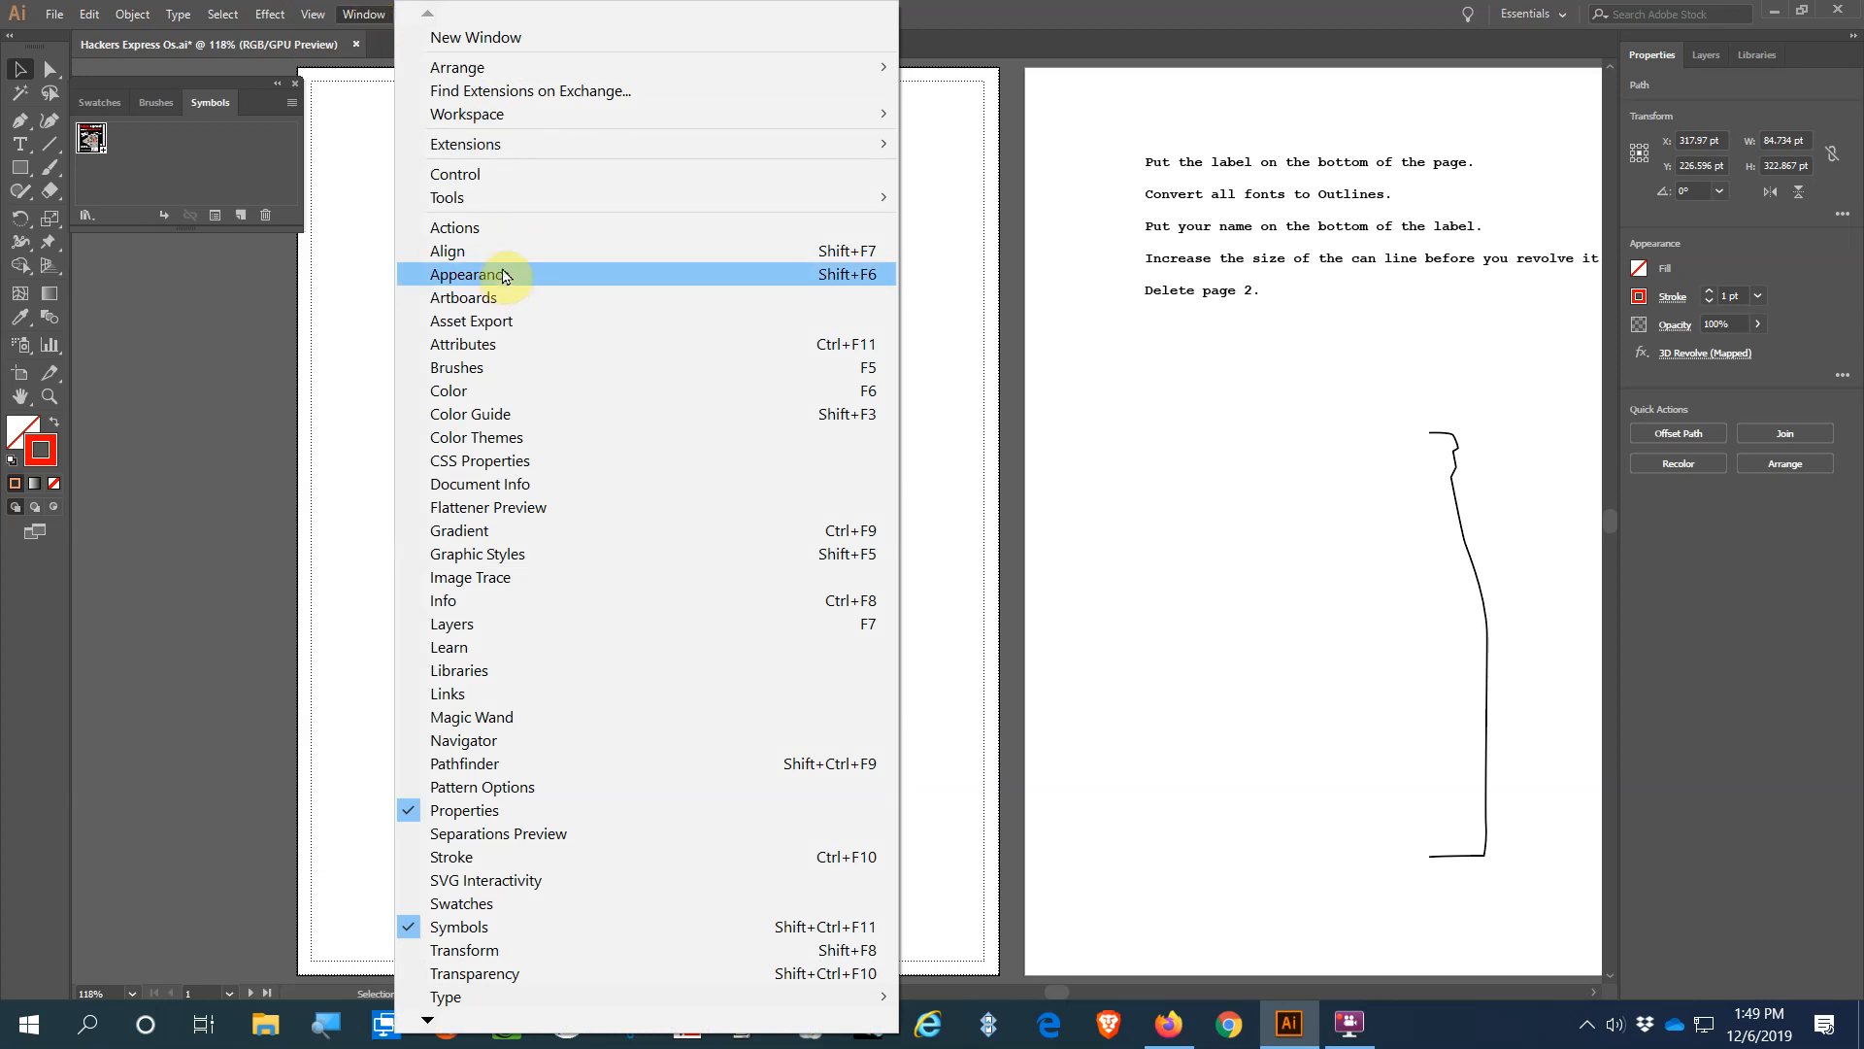
pyautogui.click(503, 276)
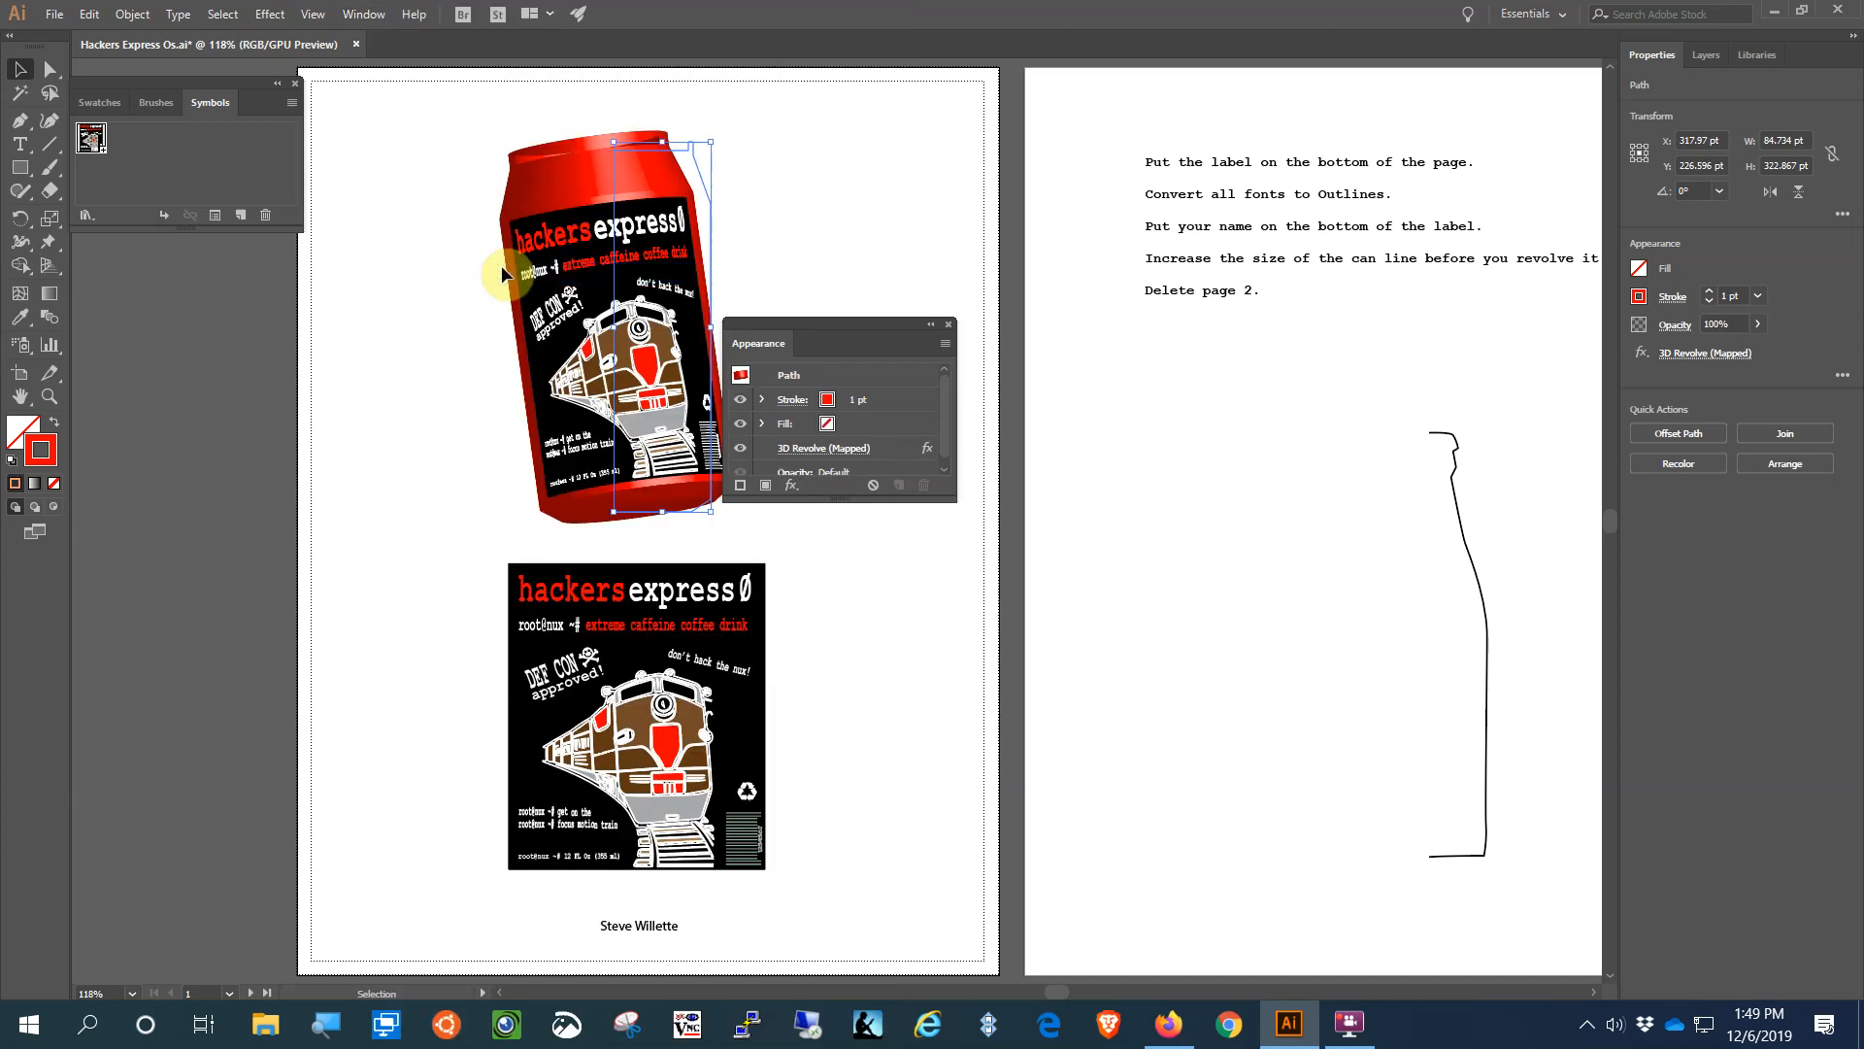
pyautogui.moveTo(841, 322); pyautogui.dragTo(1158, 143)
pyautogui.moveTo(1140, 324); pyautogui.dragTo(1182, 495)
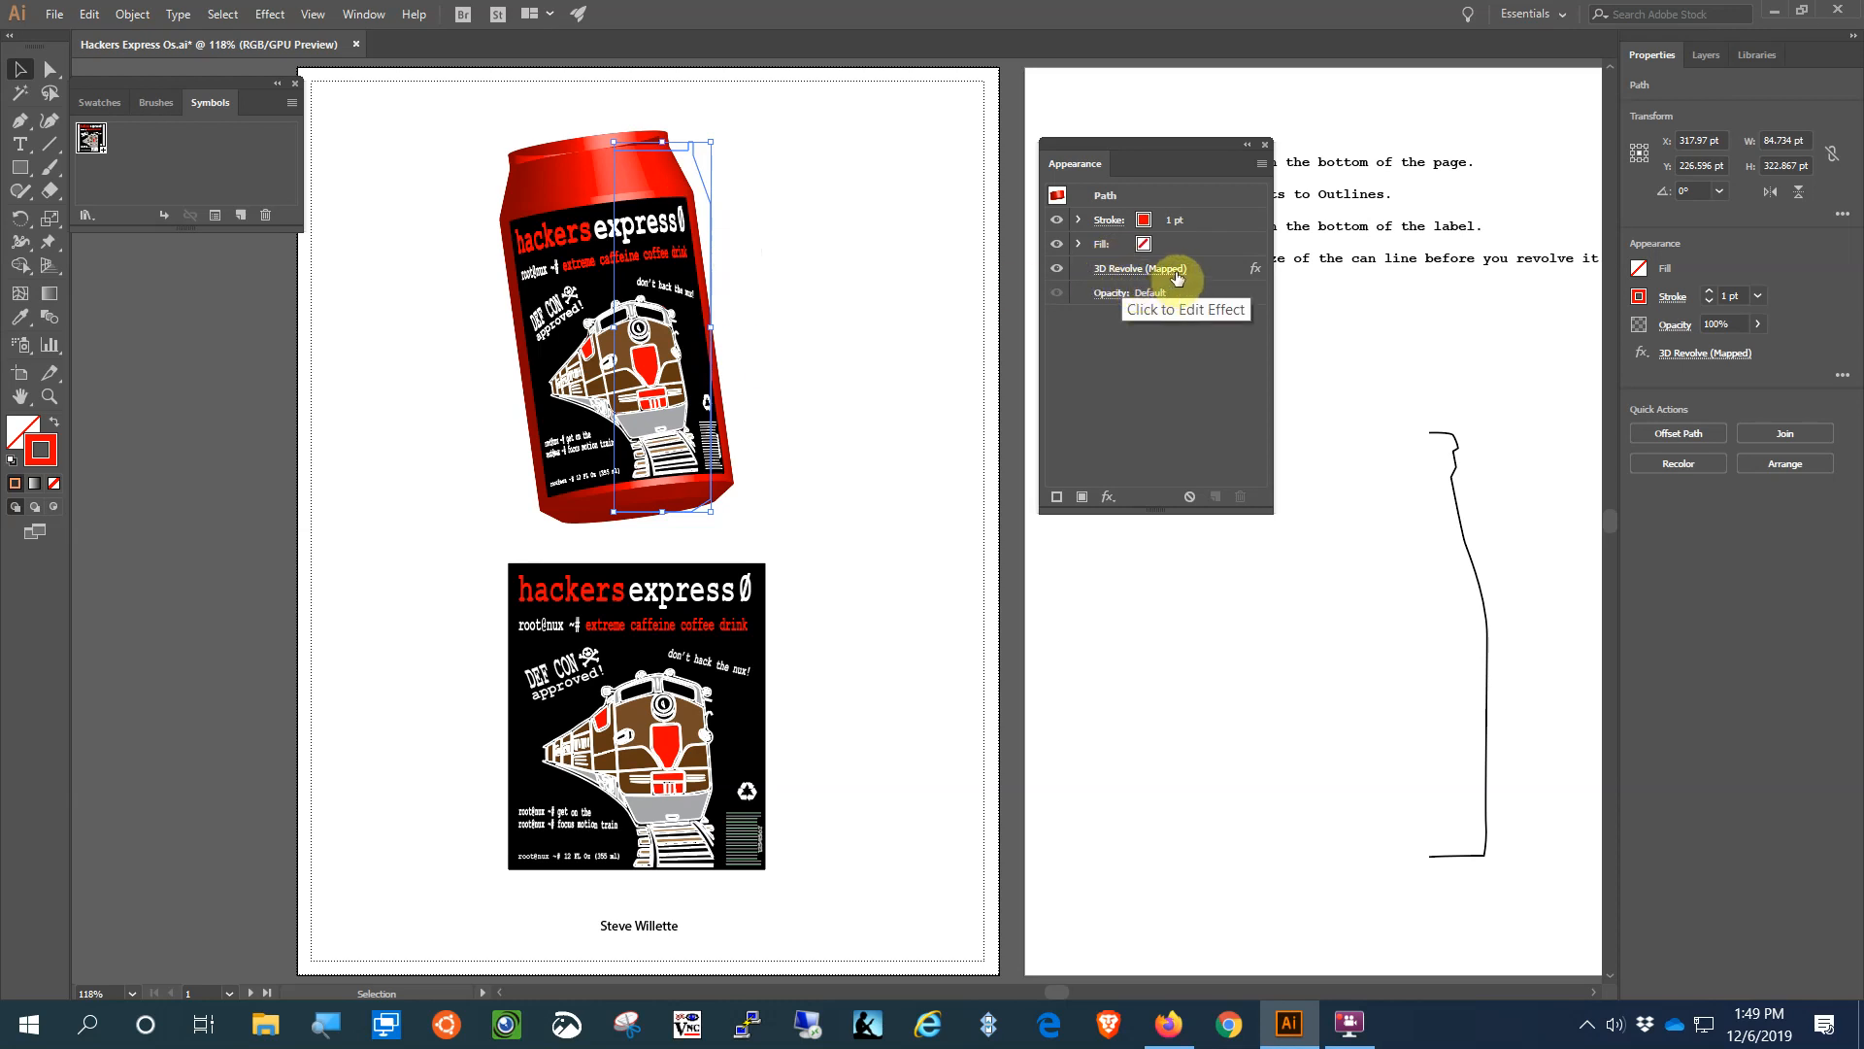
# - Reopen the can's 3D Revolve effect with preview on, examine the label mapping on surface 14 of 16, and cancel
pyautogui.click(1208, 271)
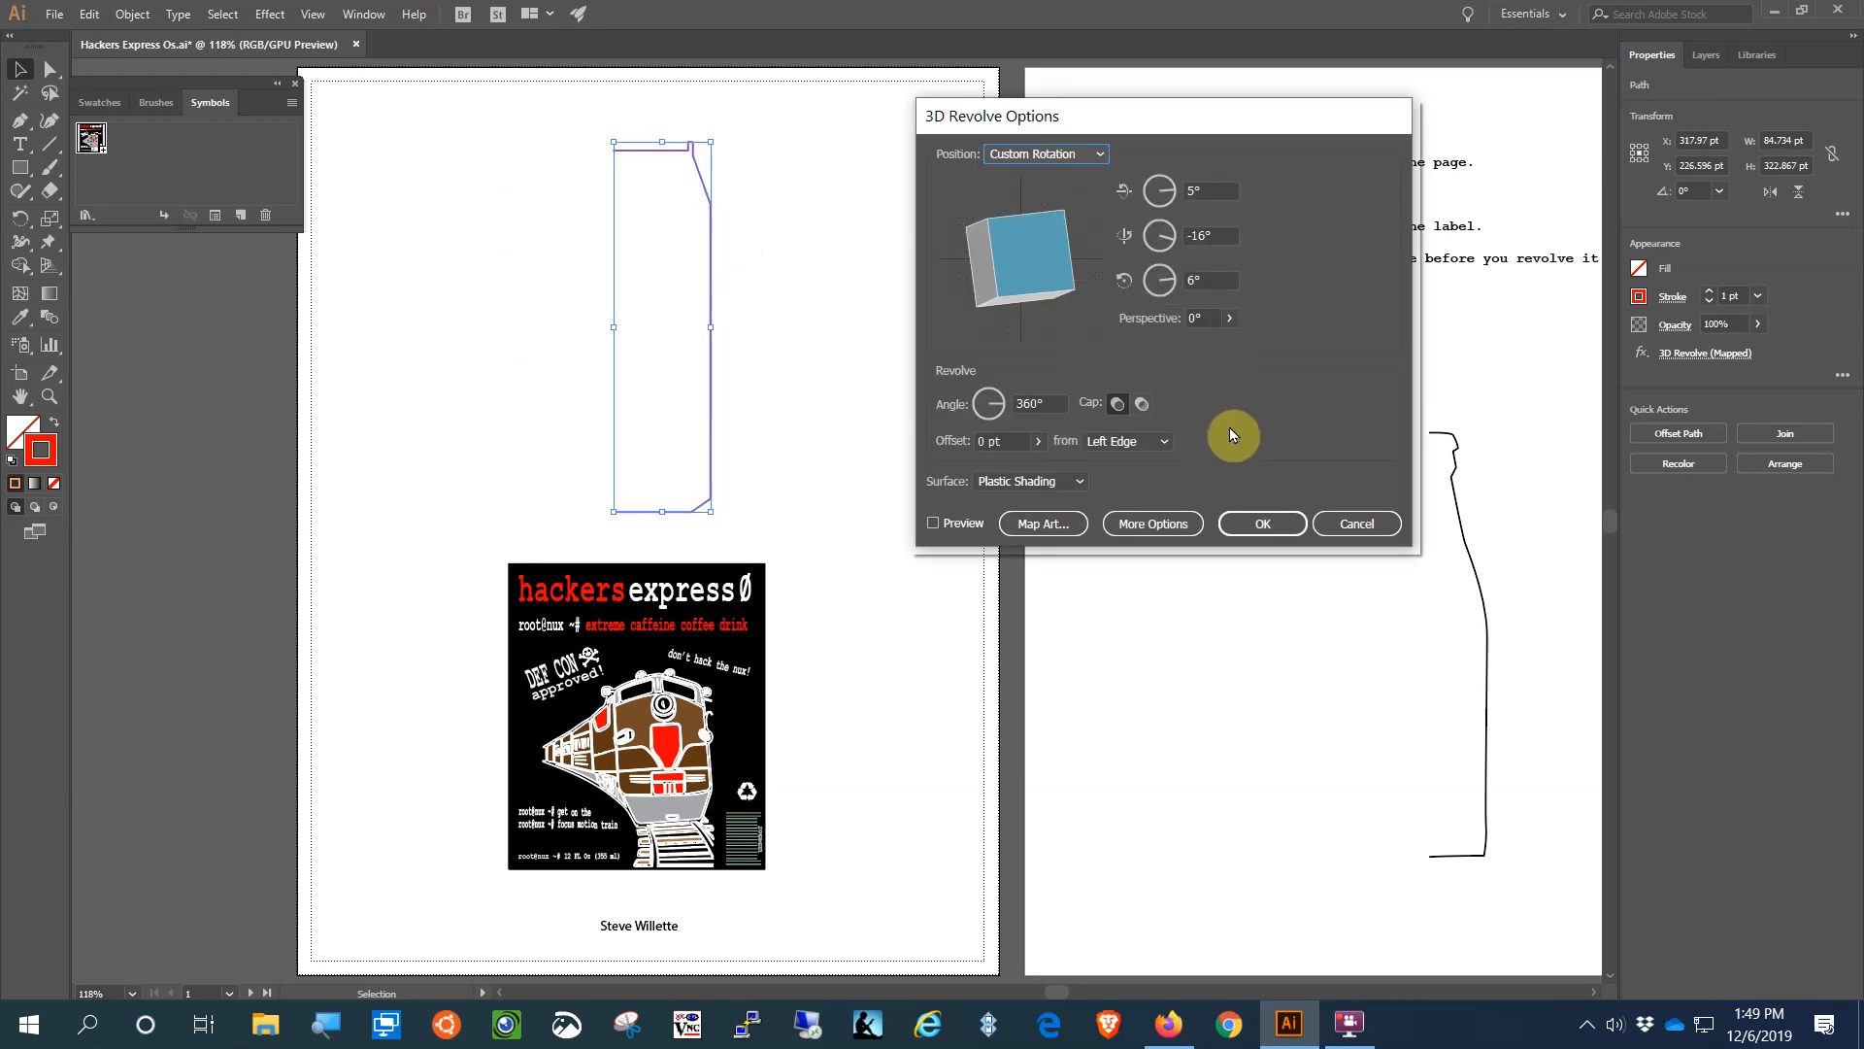
pyautogui.click(948, 522)
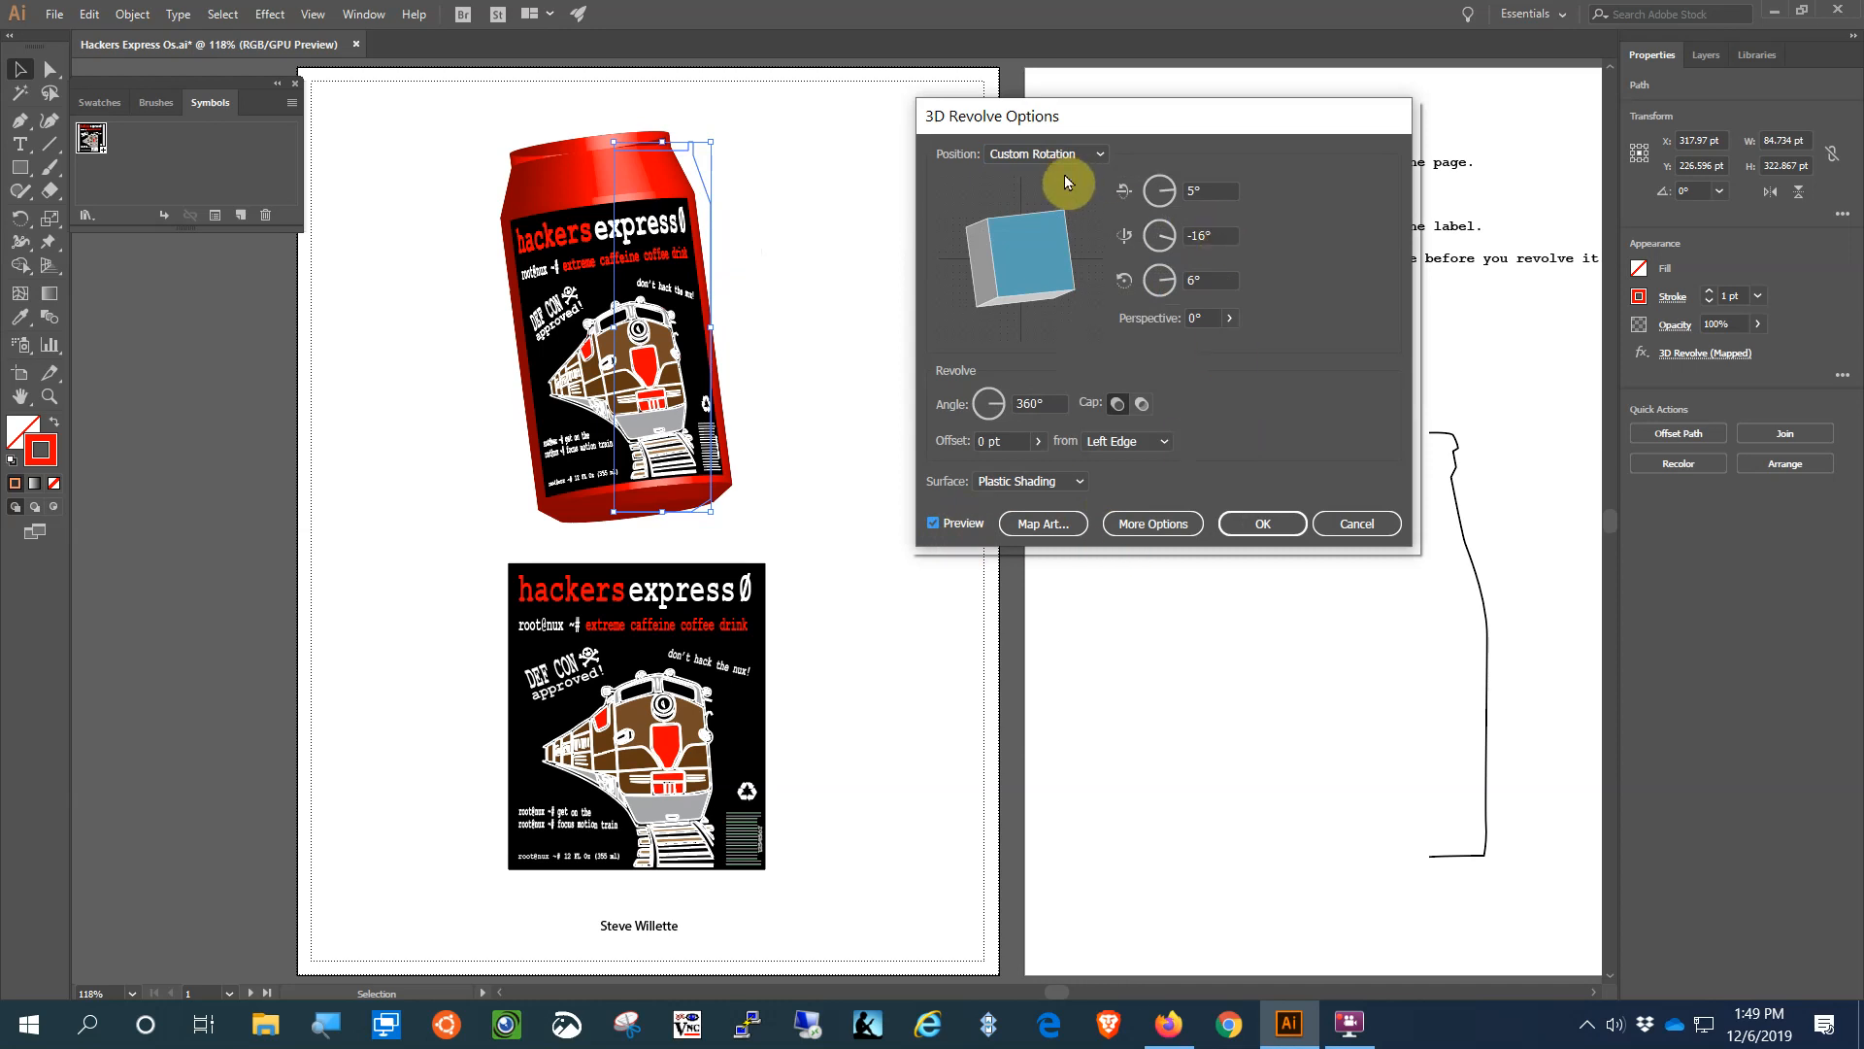
pyautogui.click(1065, 532)
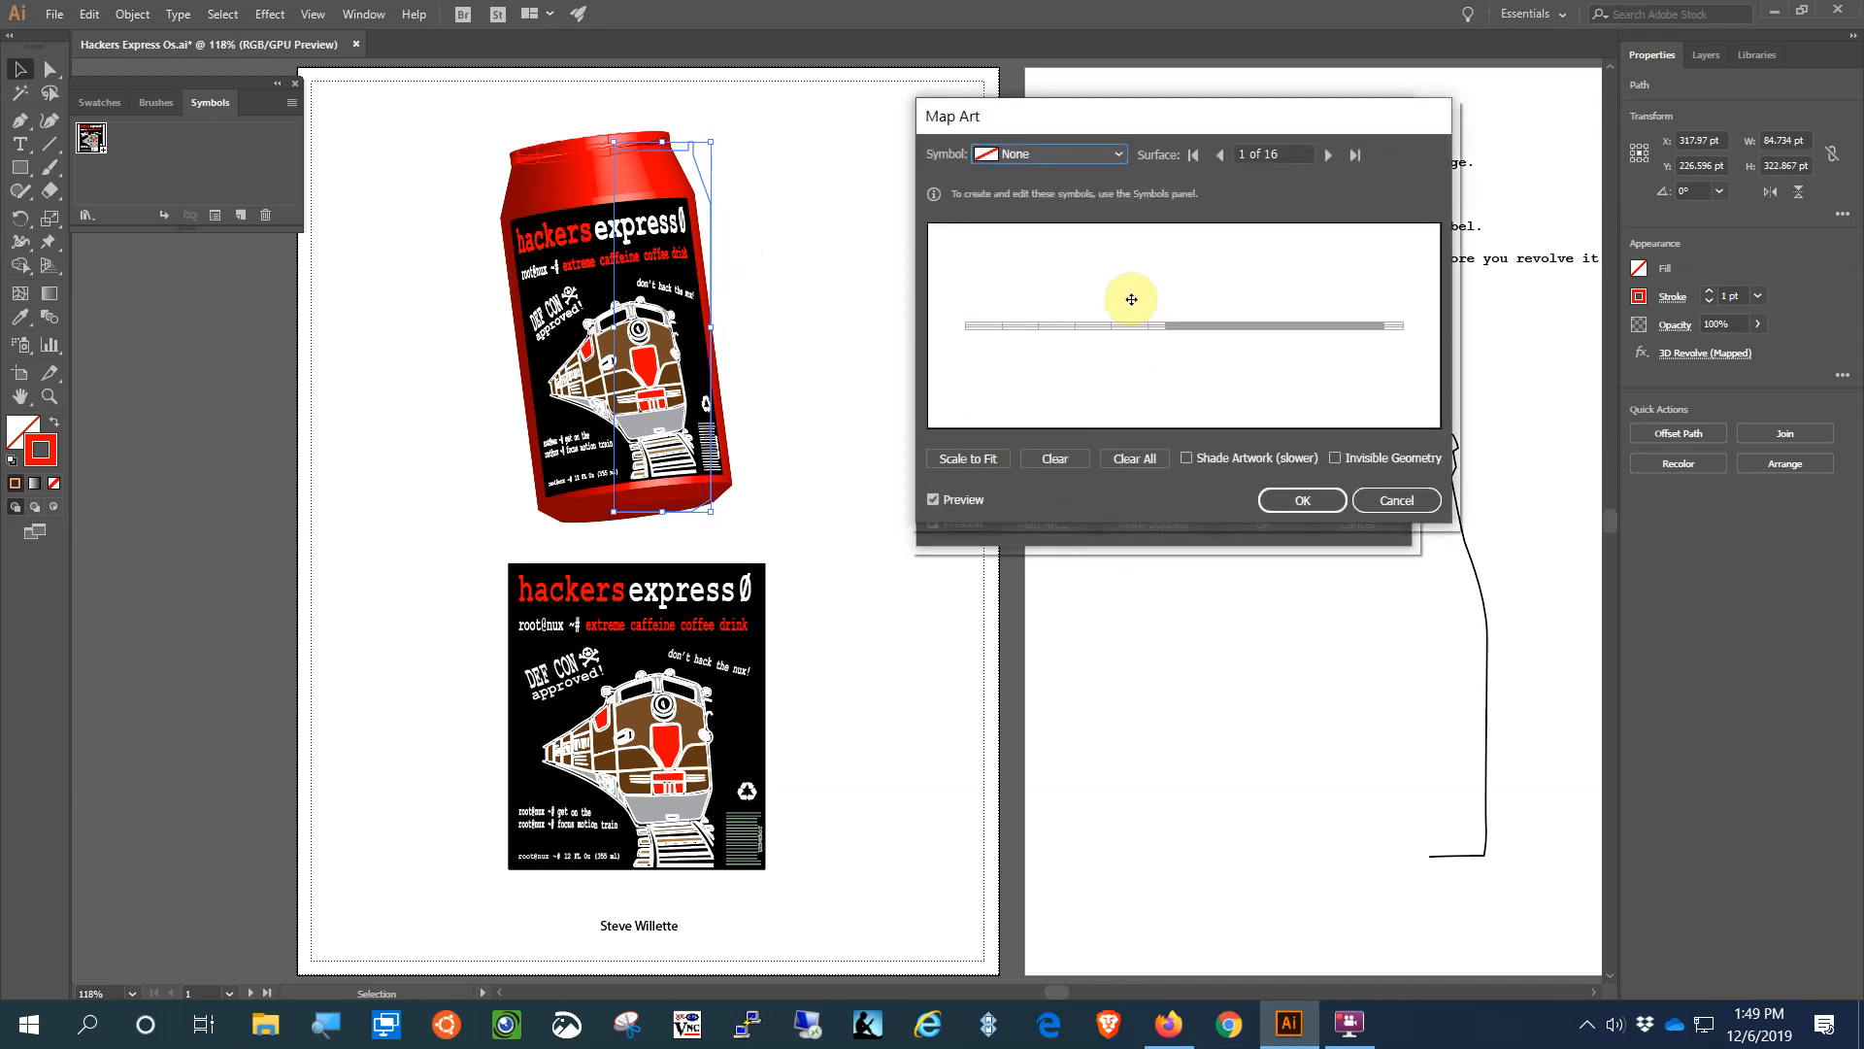
pyautogui.click(1218, 155)
pyautogui.click(1218, 155)
pyautogui.click(1219, 155)
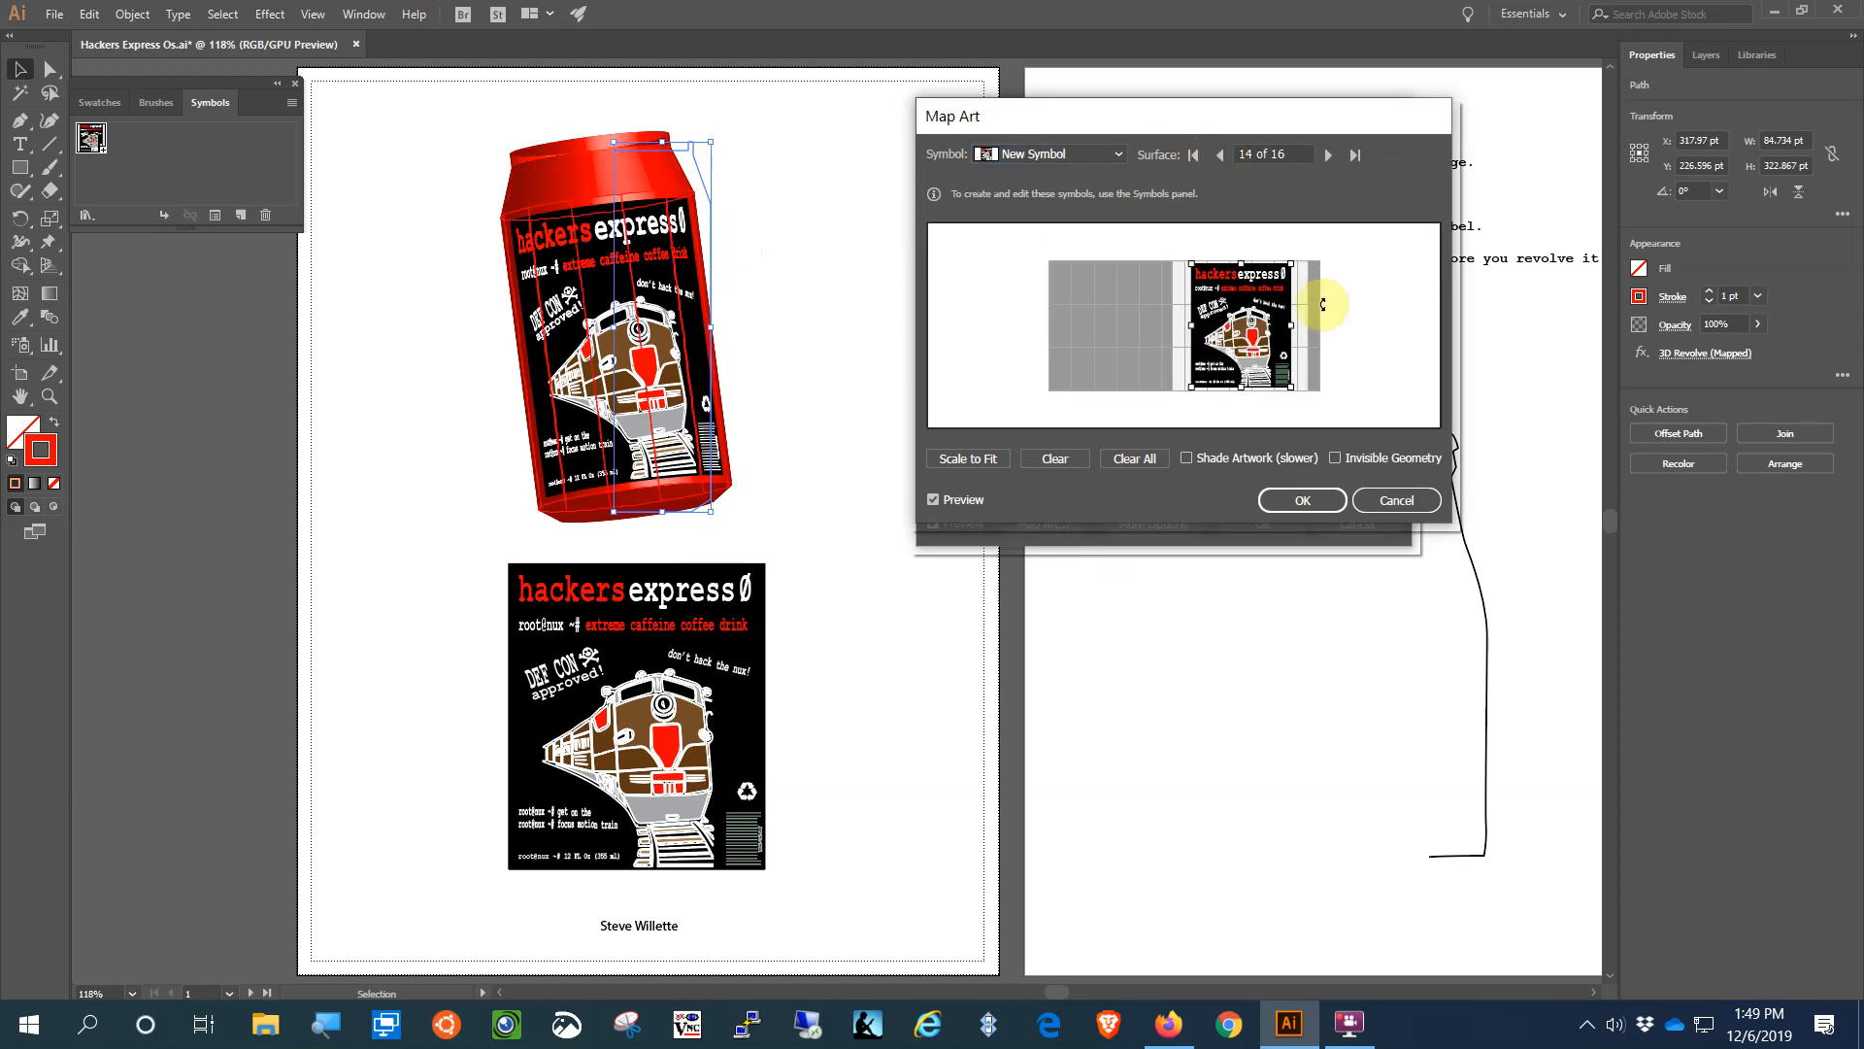
pyautogui.click(1399, 501)
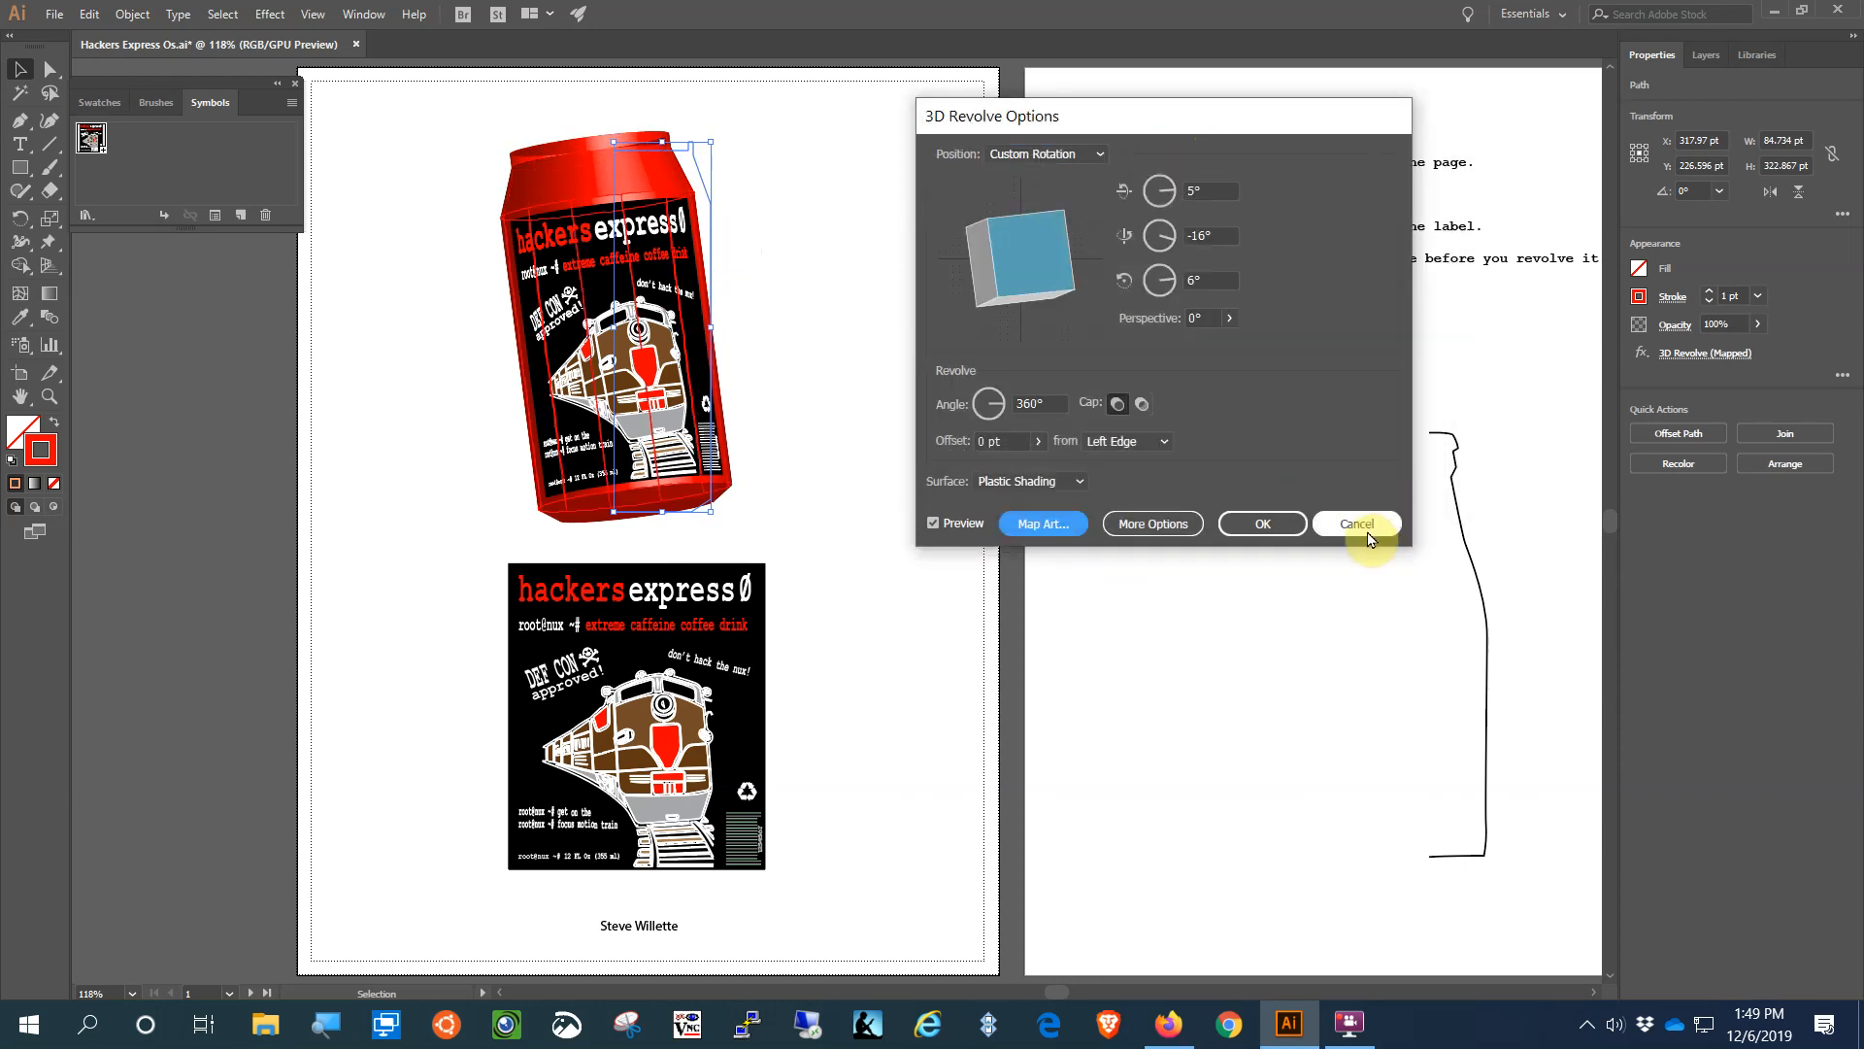
pyautogui.click(1363, 523)
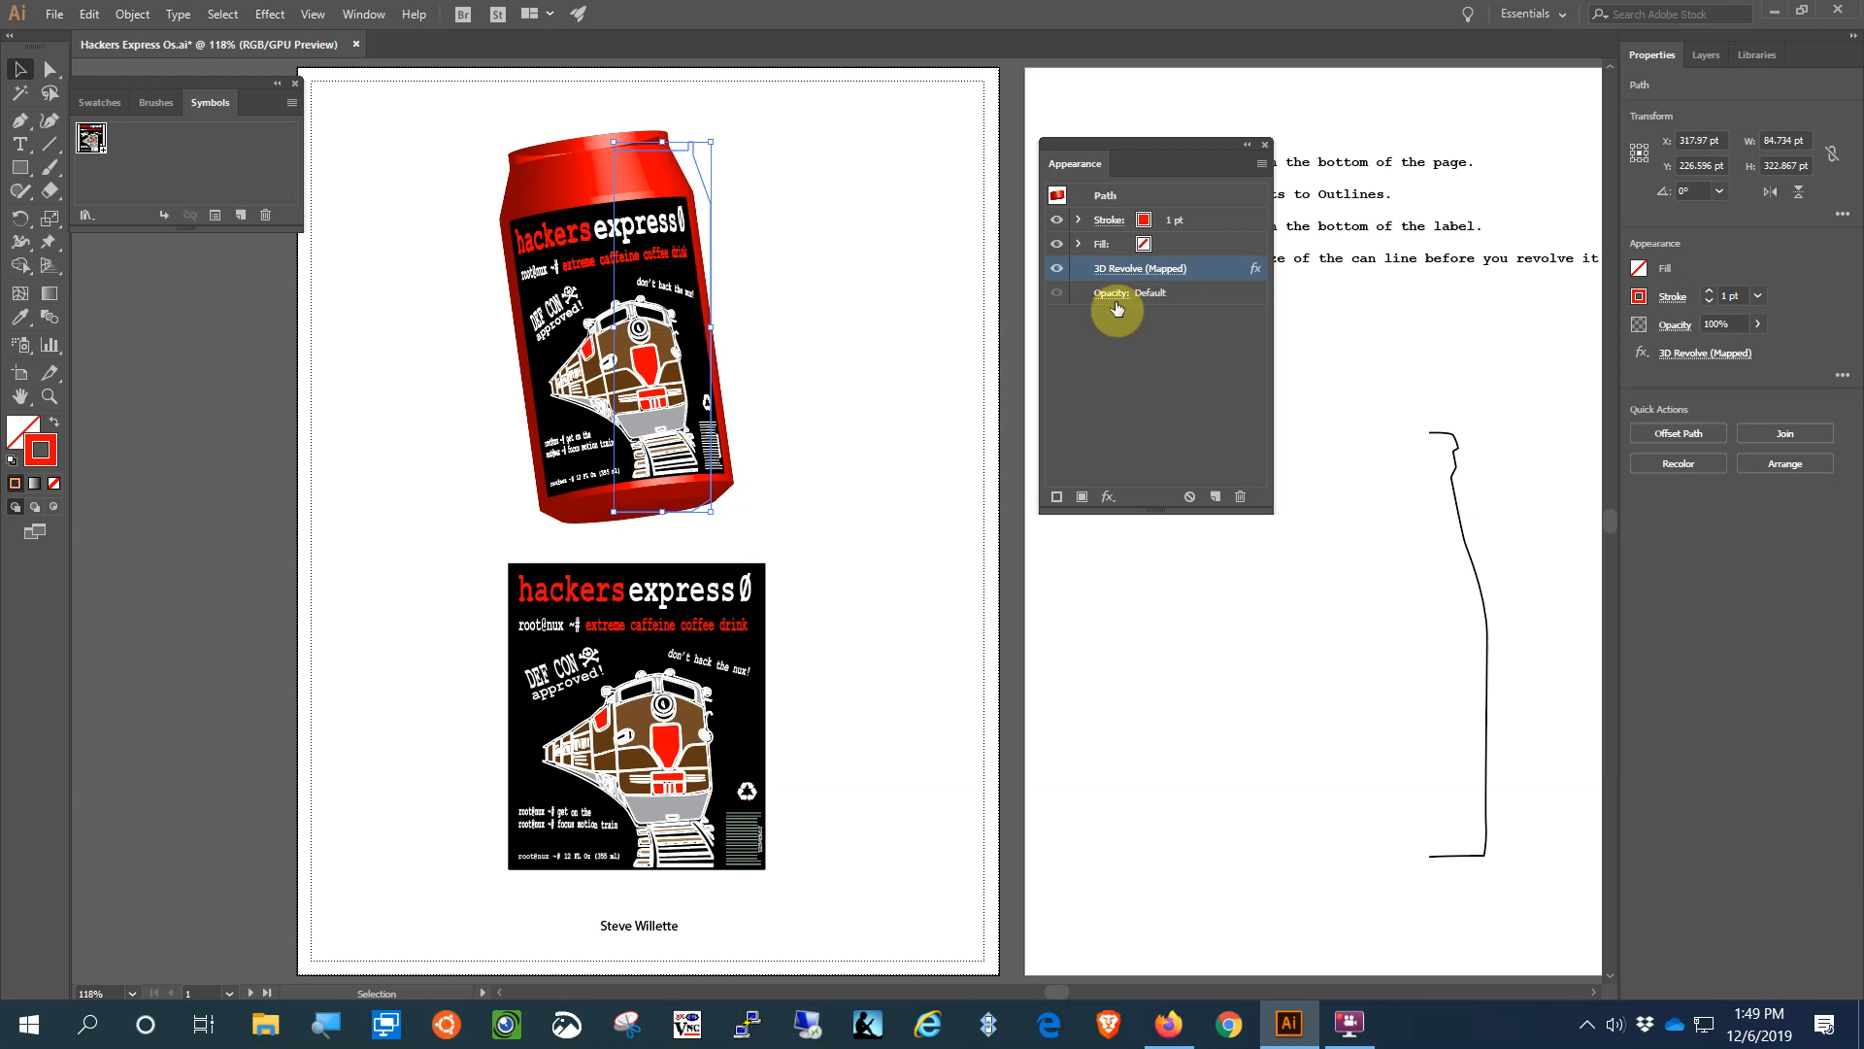
# - Expand the flat label symbol below the can, including its object and fill
pyautogui.click(807, 613)
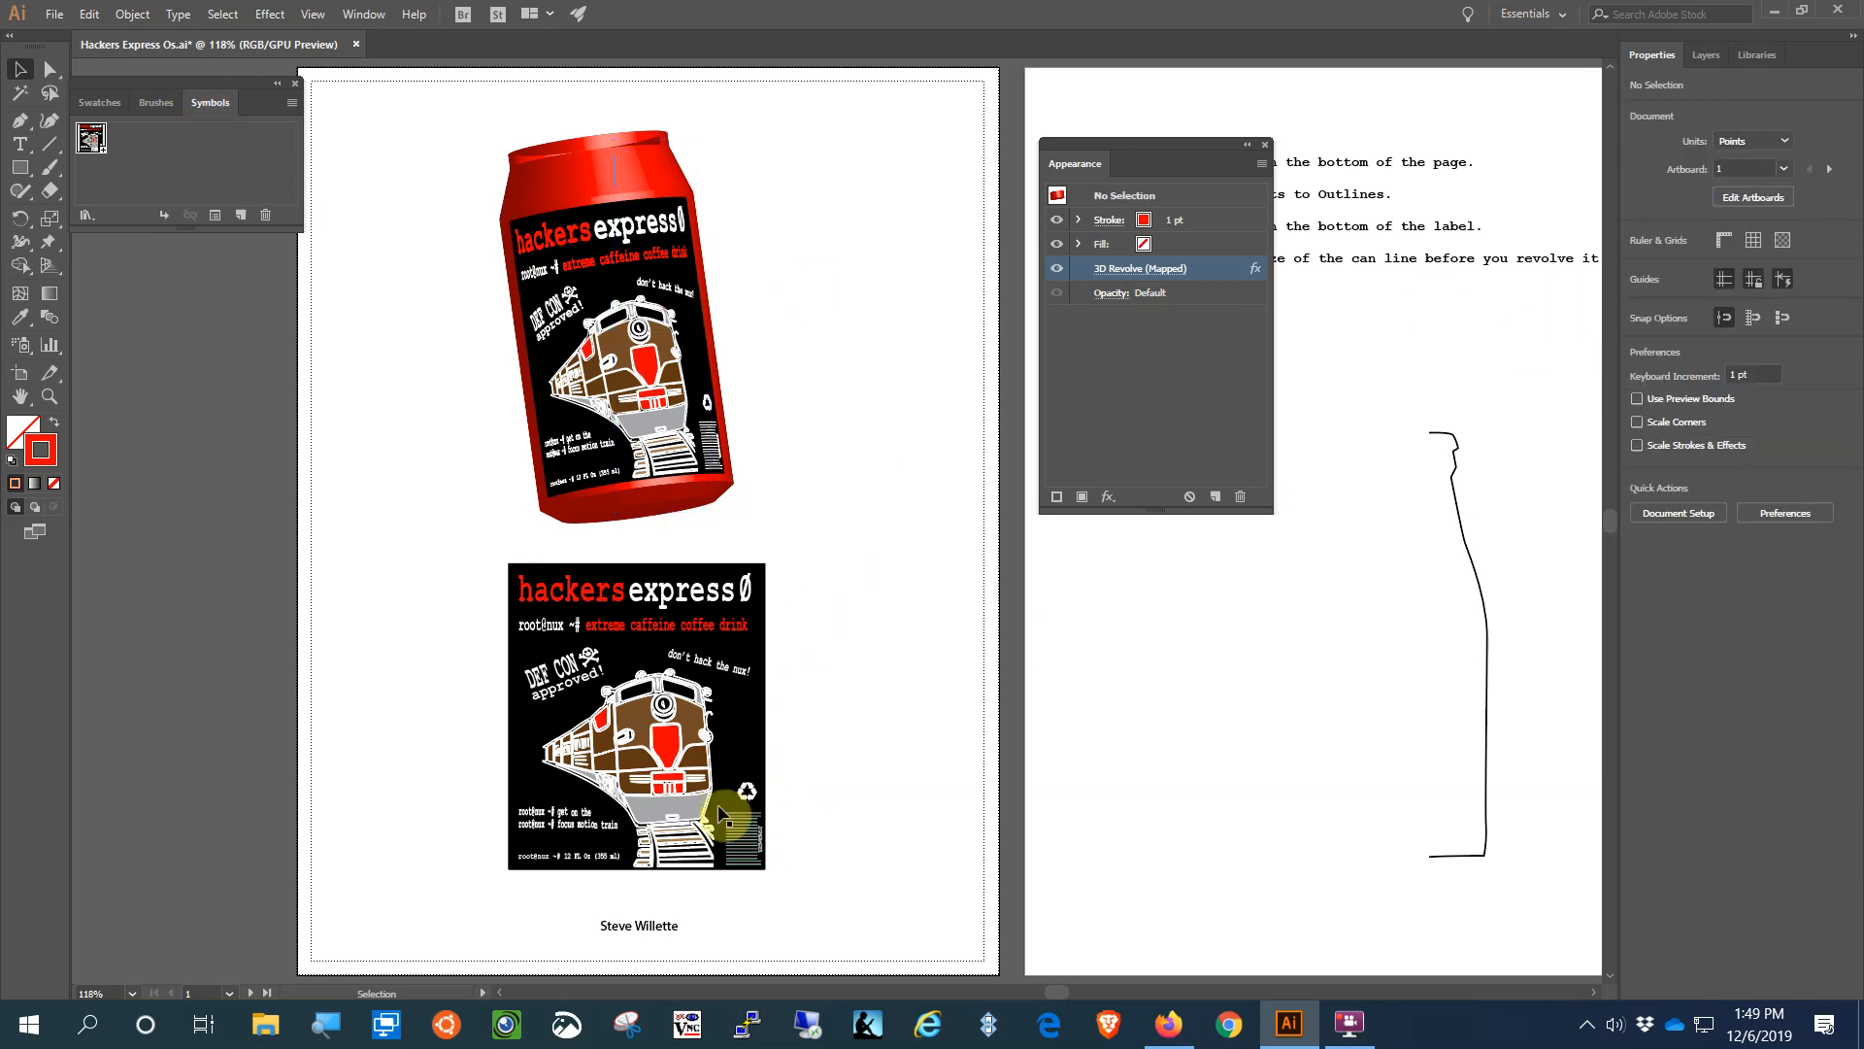
pyautogui.click(517, 726)
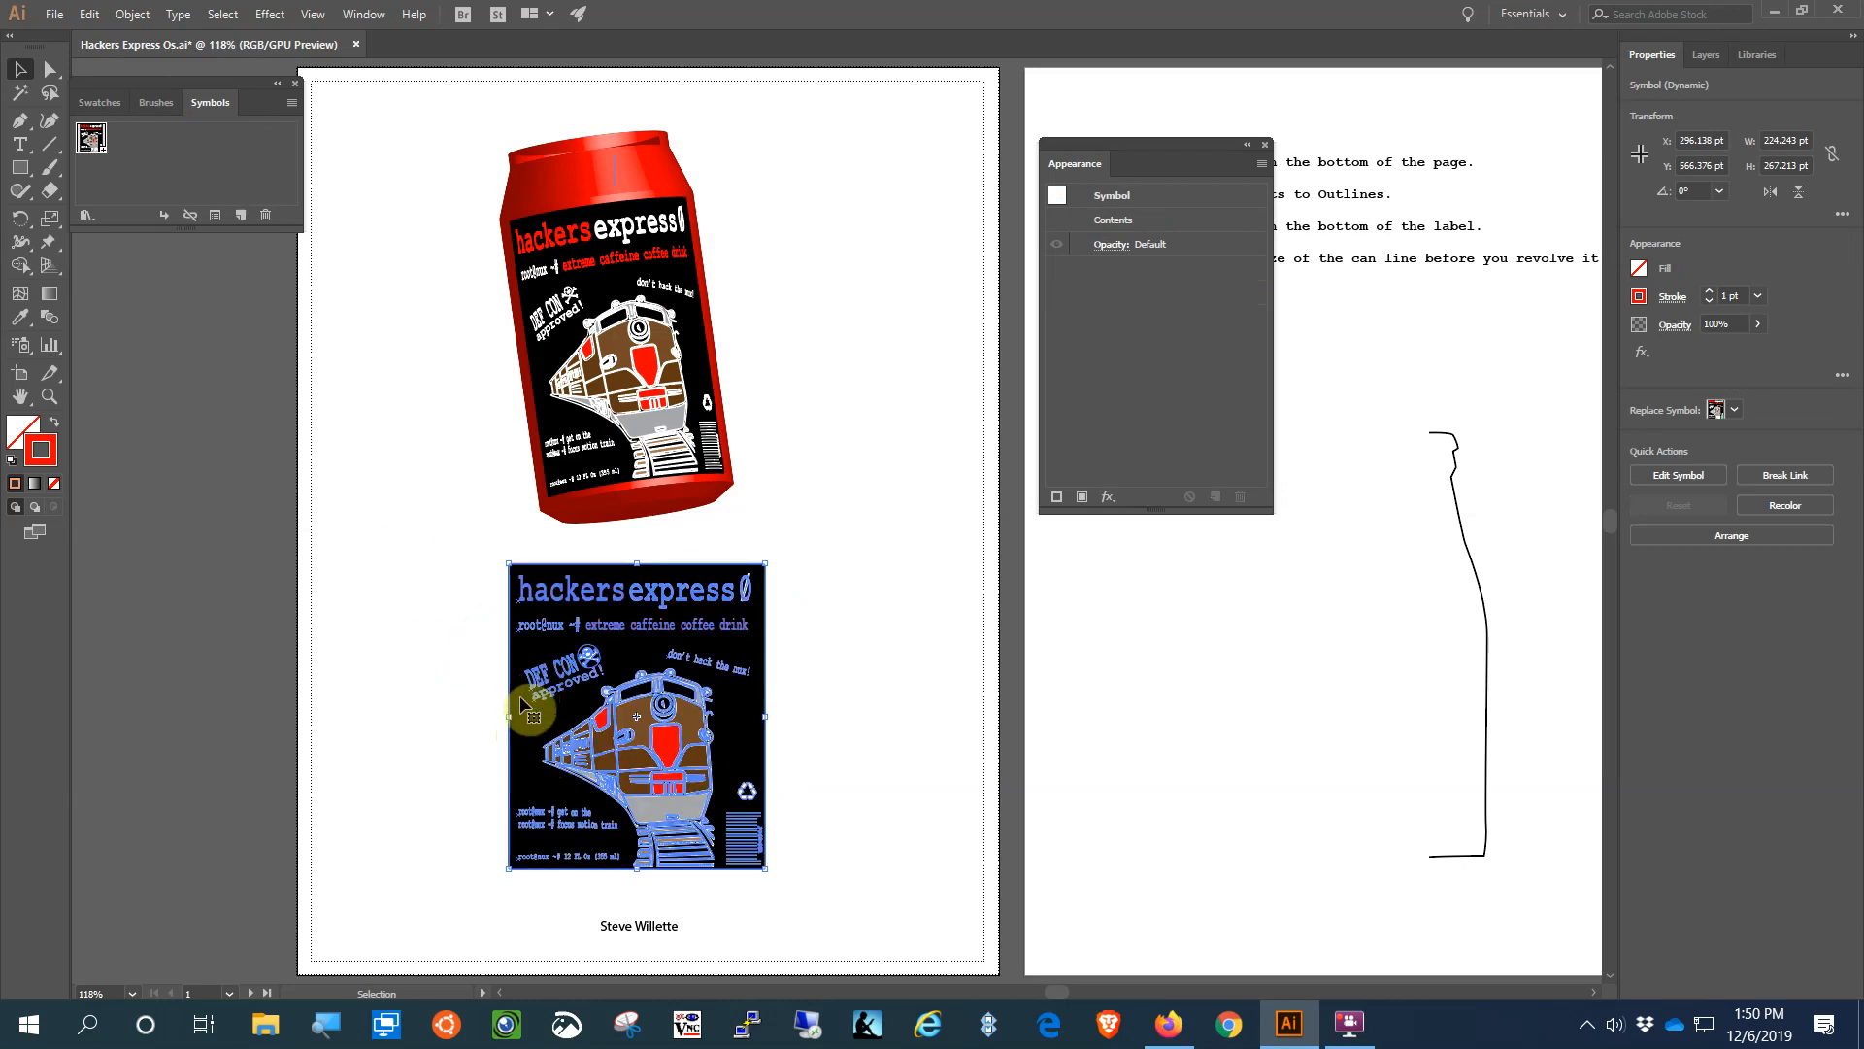
pyautogui.click(453, 720)
pyautogui.click(551, 733)
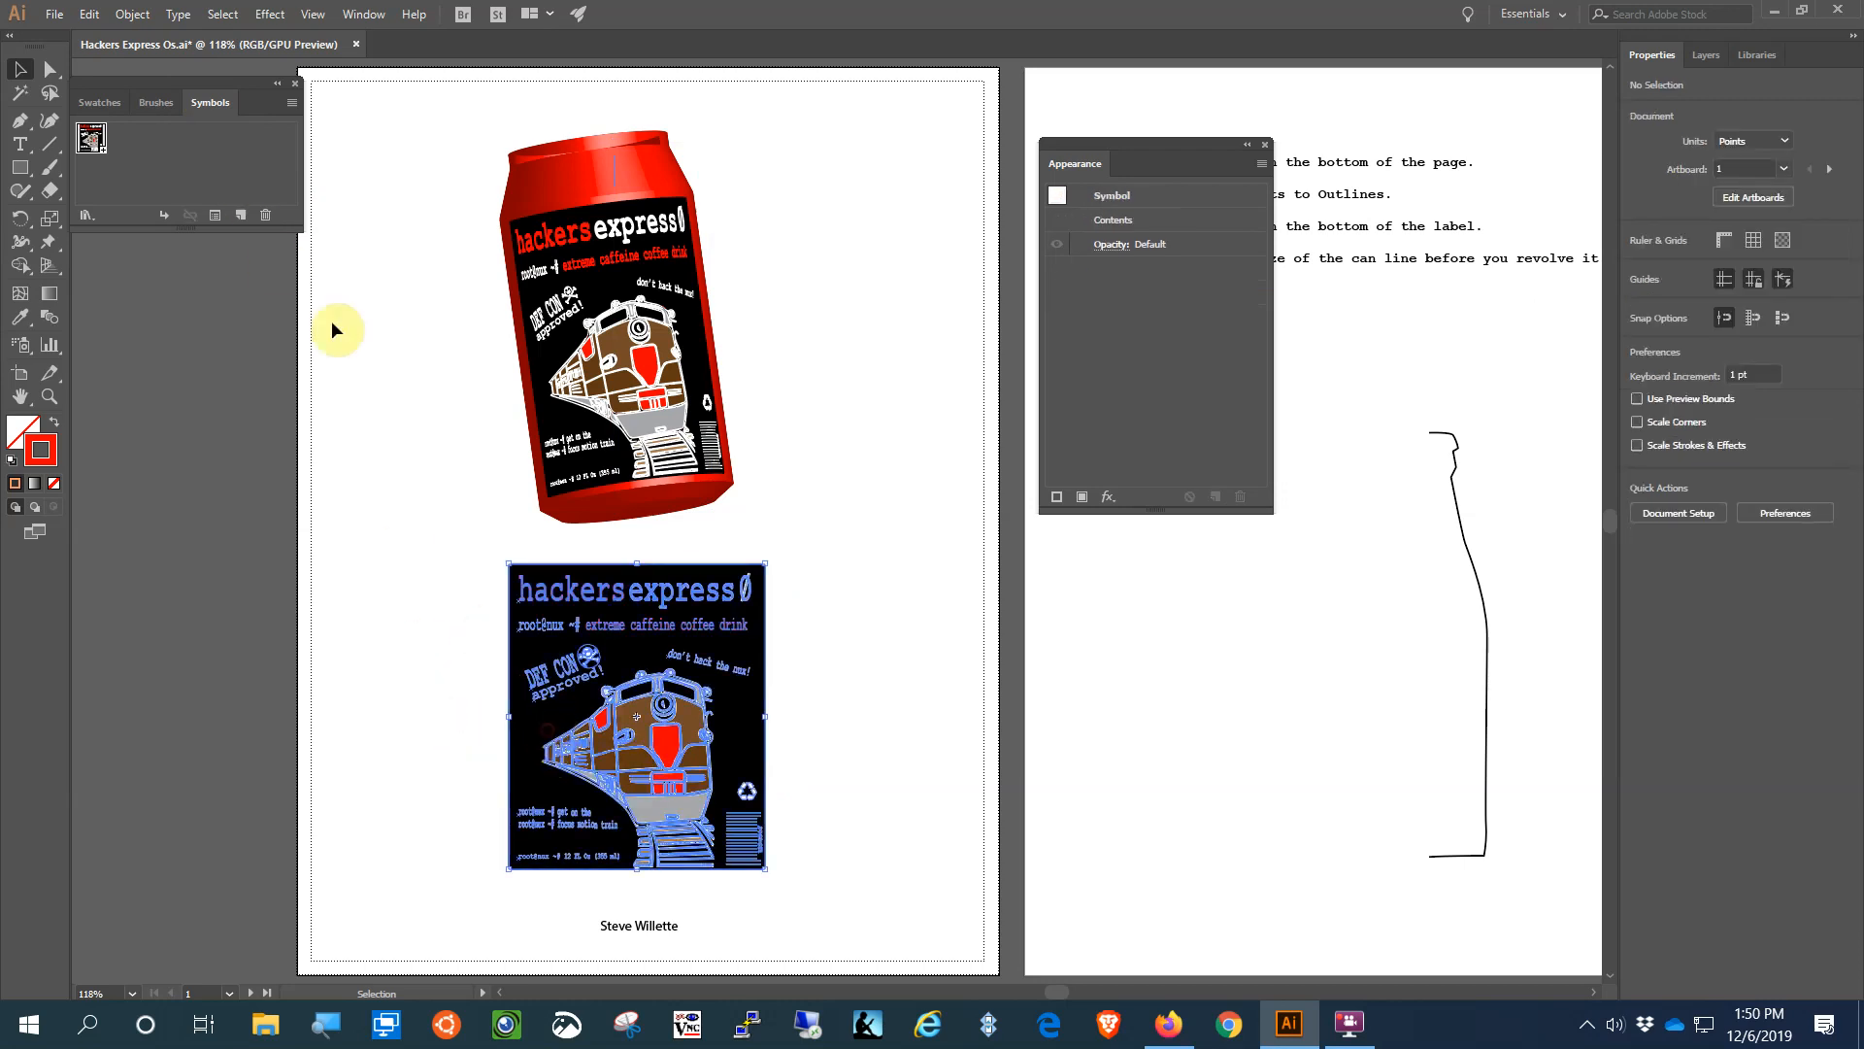
pyautogui.click(118, 14)
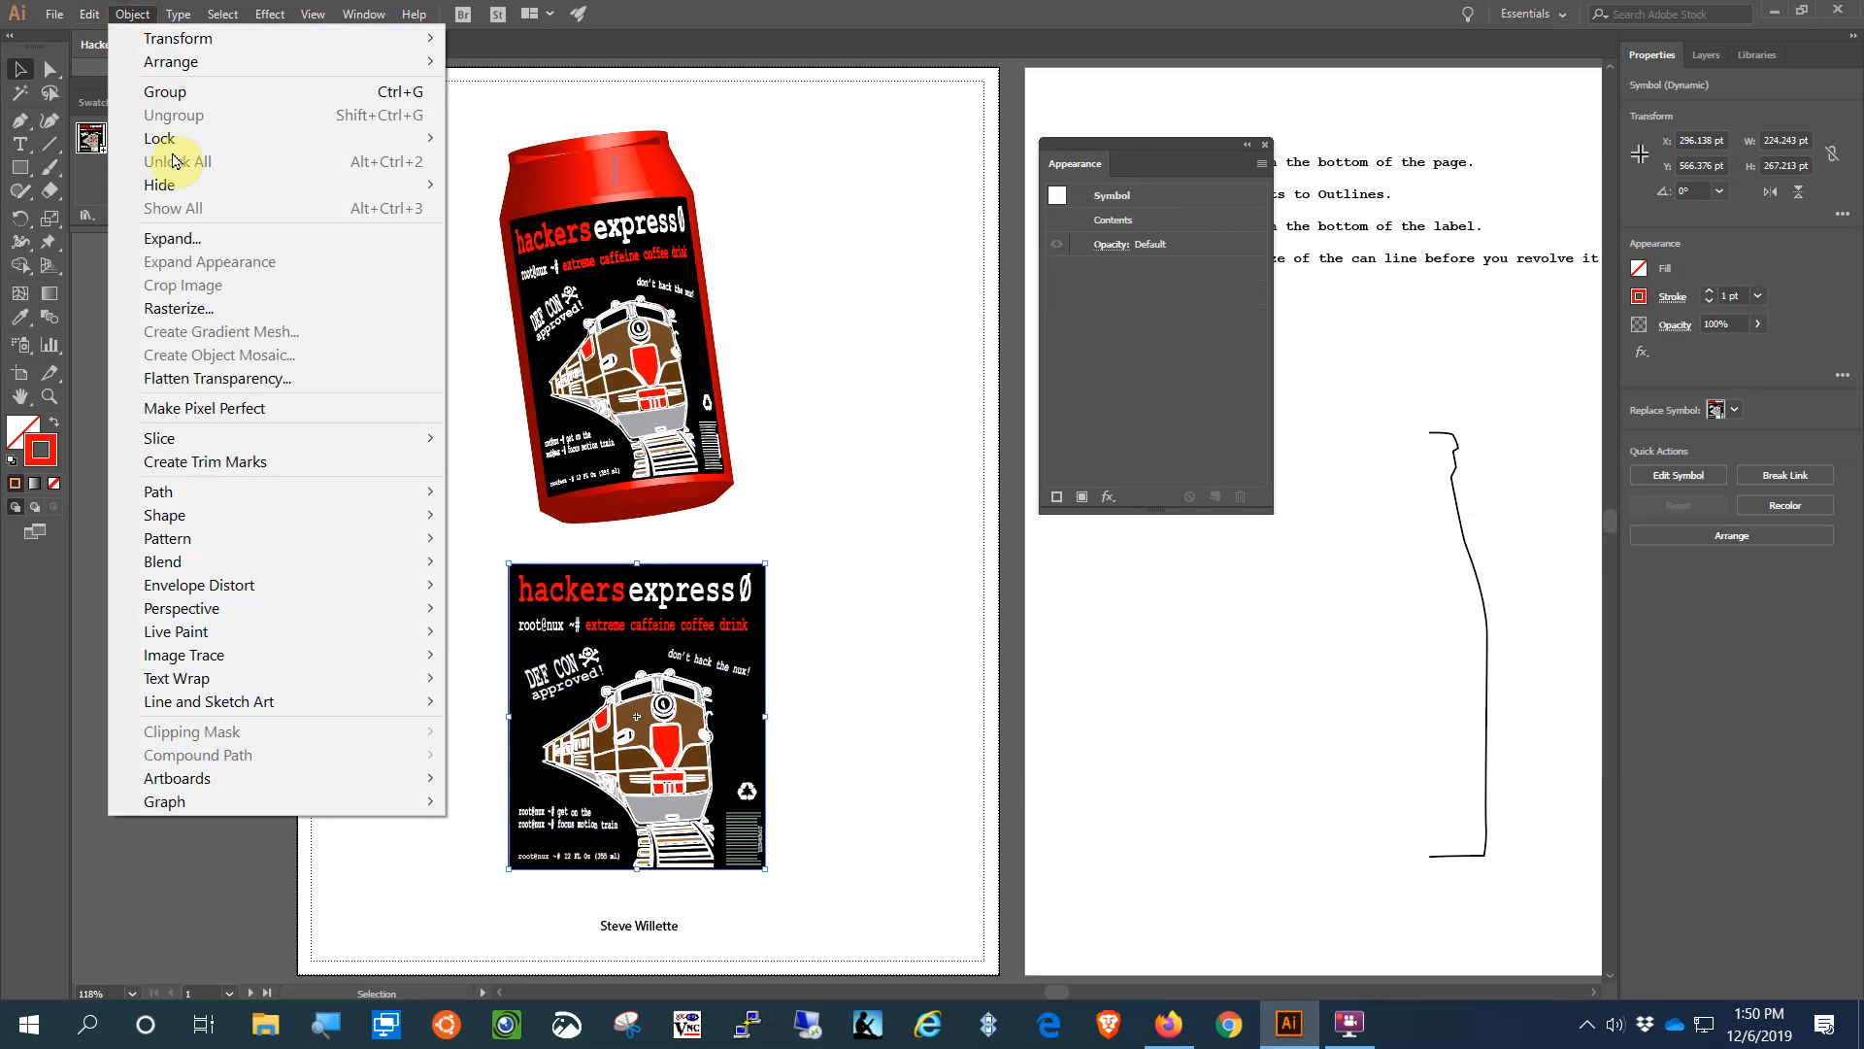
pyautogui.click(165, 240)
pyautogui.click(884, 621)
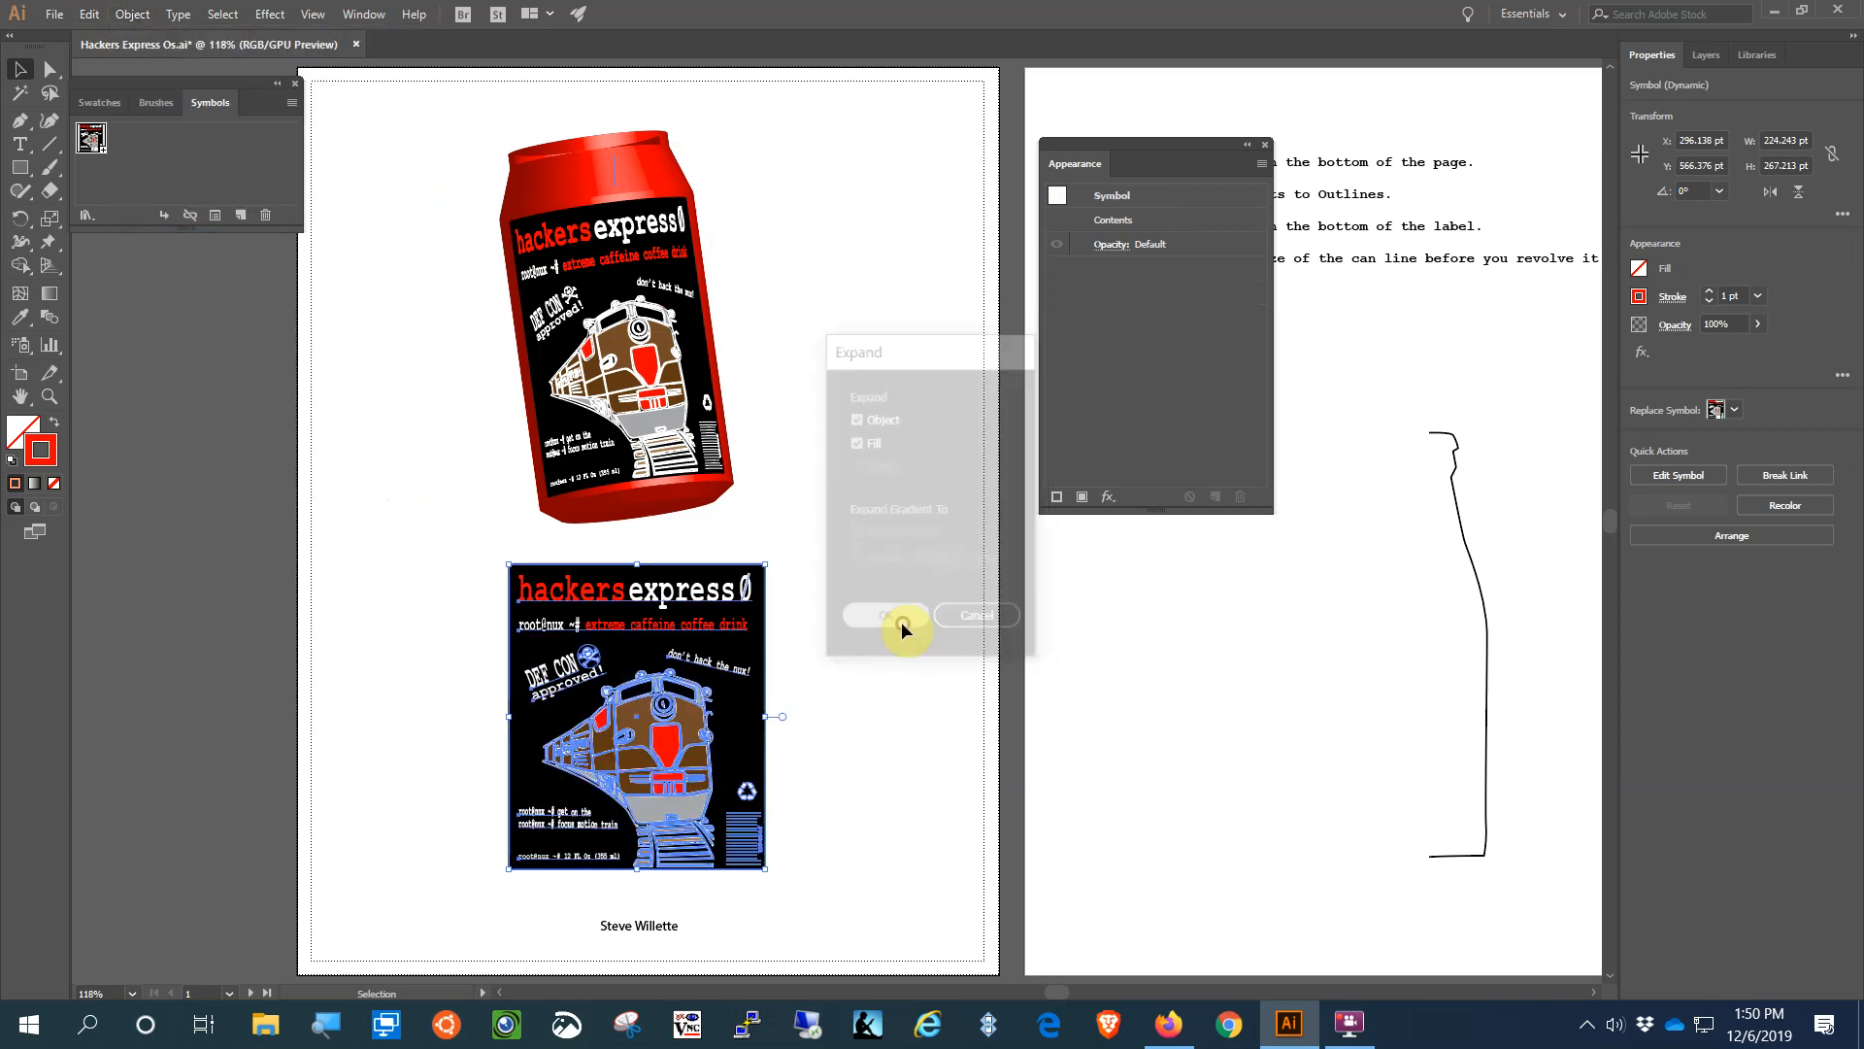
pyautogui.click(881, 629)
# - Ungroup the expanded label artwork, check its grouping by reselecting it, and deselect everything
pyautogui.click(522, 731)
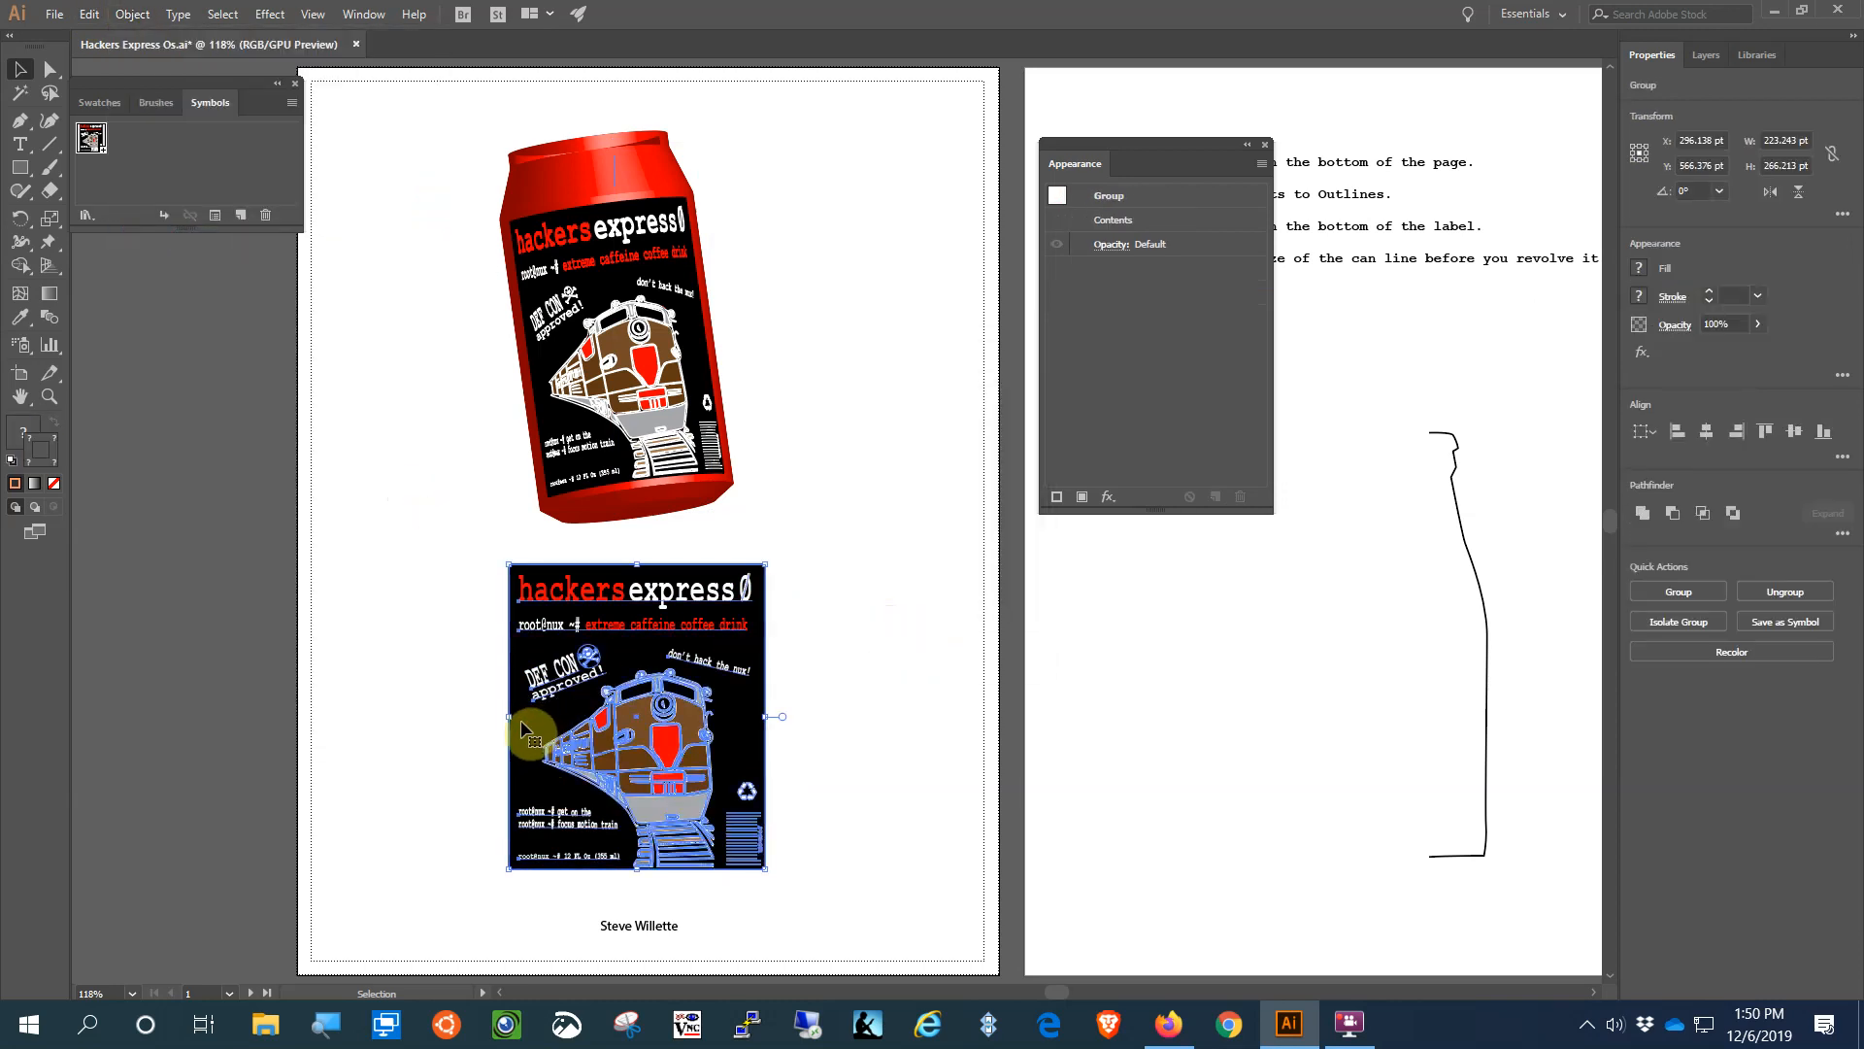
pyautogui.click(132, 15)
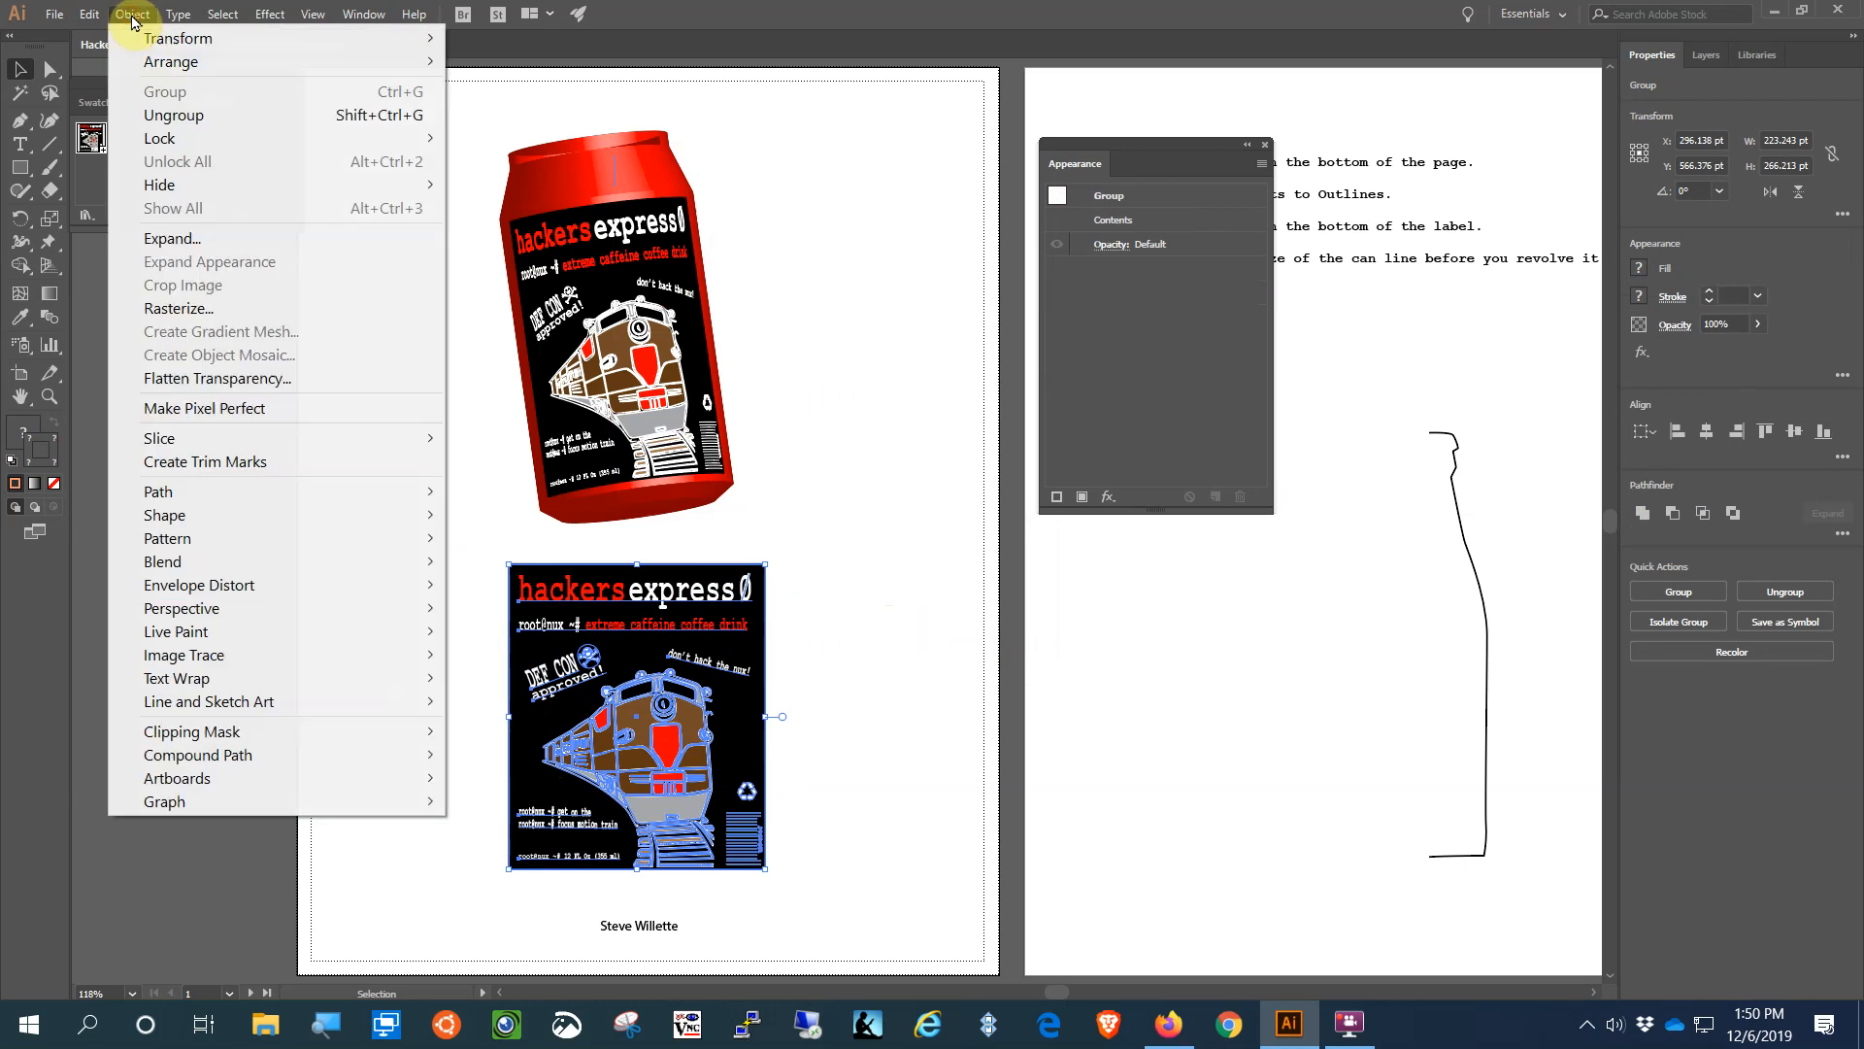
pyautogui.click(177, 114)
pyautogui.click(886, 625)
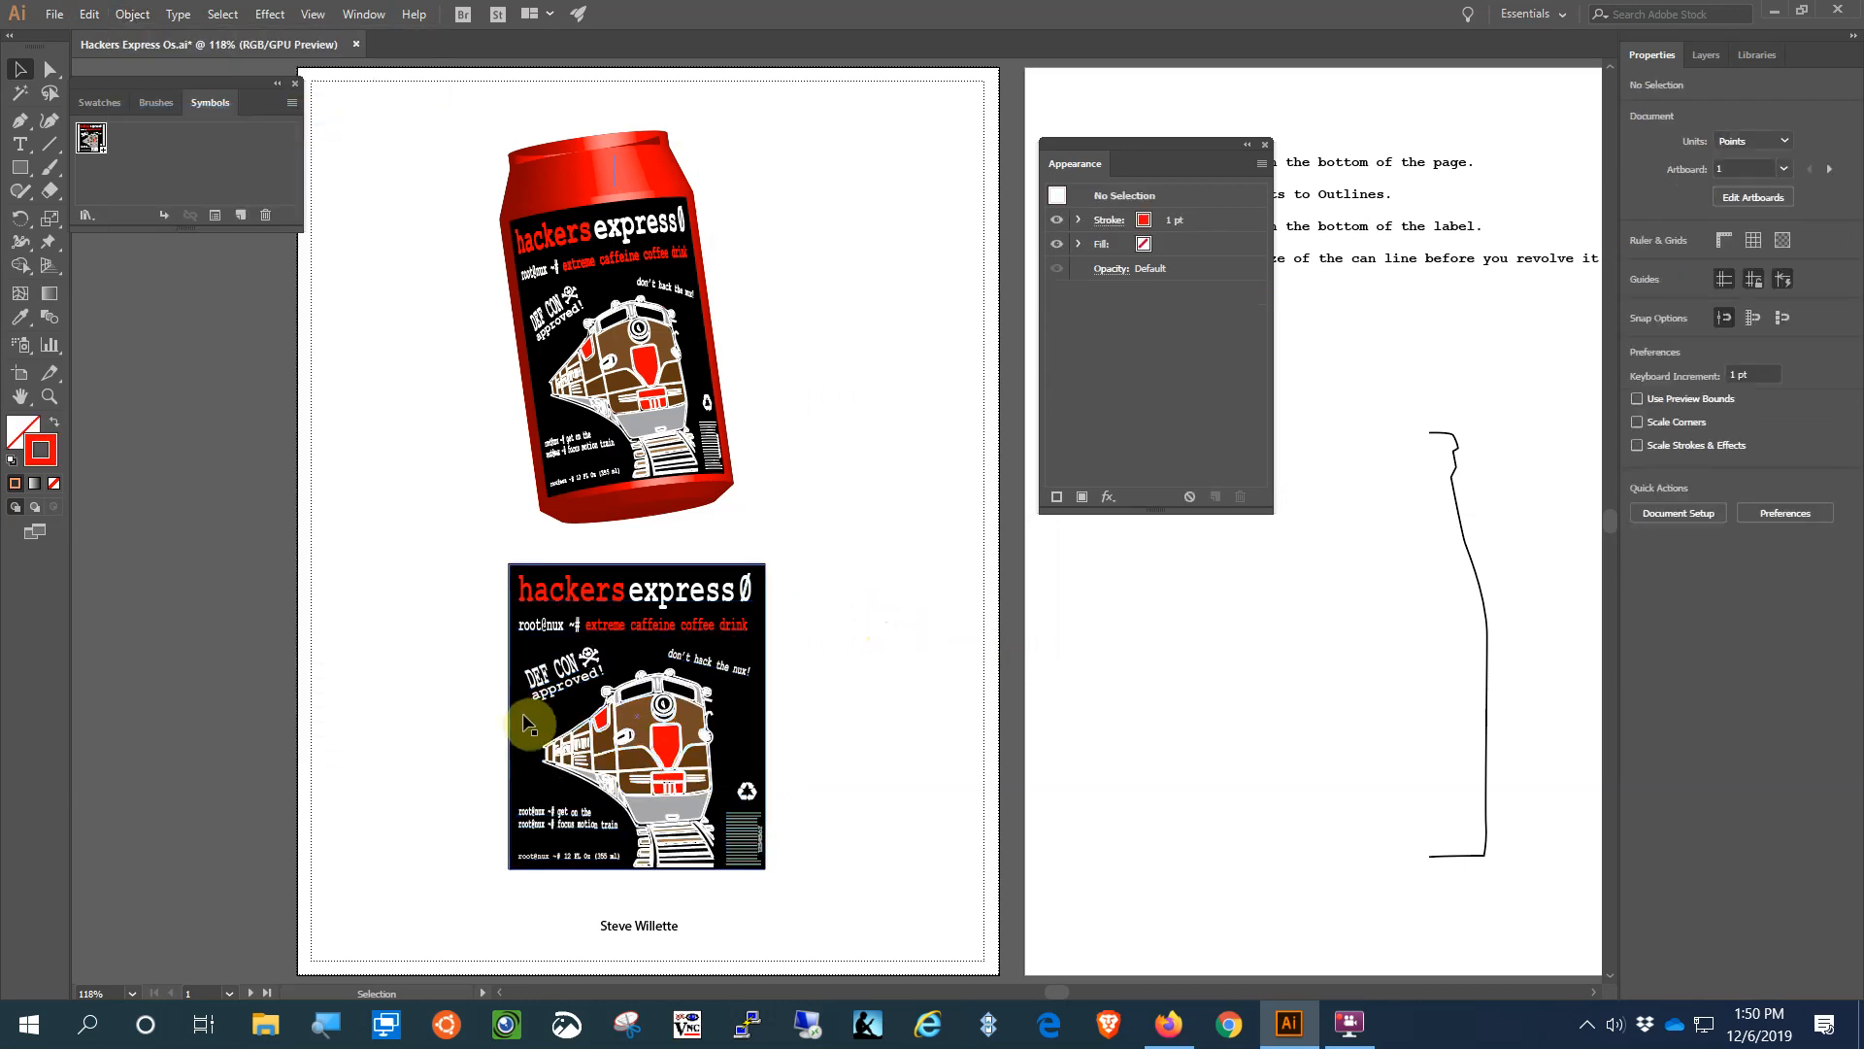
pyautogui.click(512, 730)
pyautogui.click(983, 716)
pyautogui.click(532, 735)
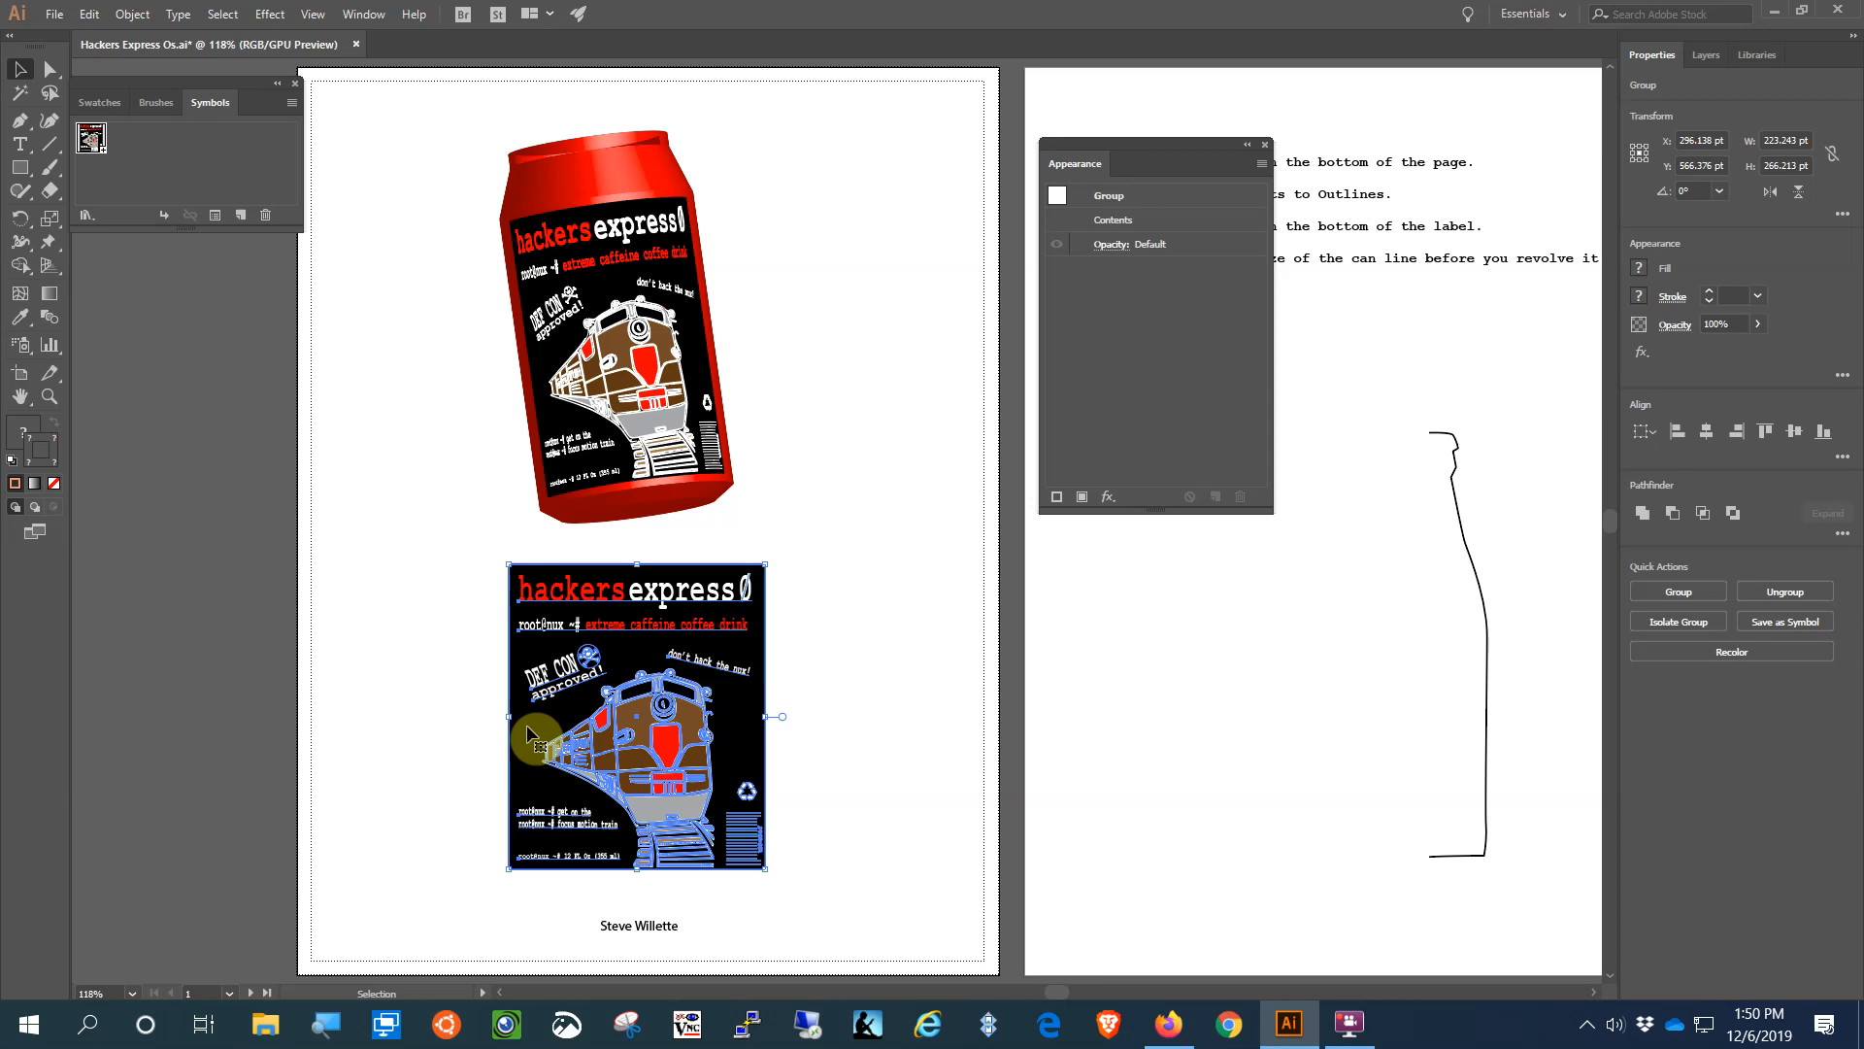
pyautogui.click(899, 697)
# - Delete only the black background rectangle from the flat label using the Direct Selection tool
pyautogui.click(32, 68)
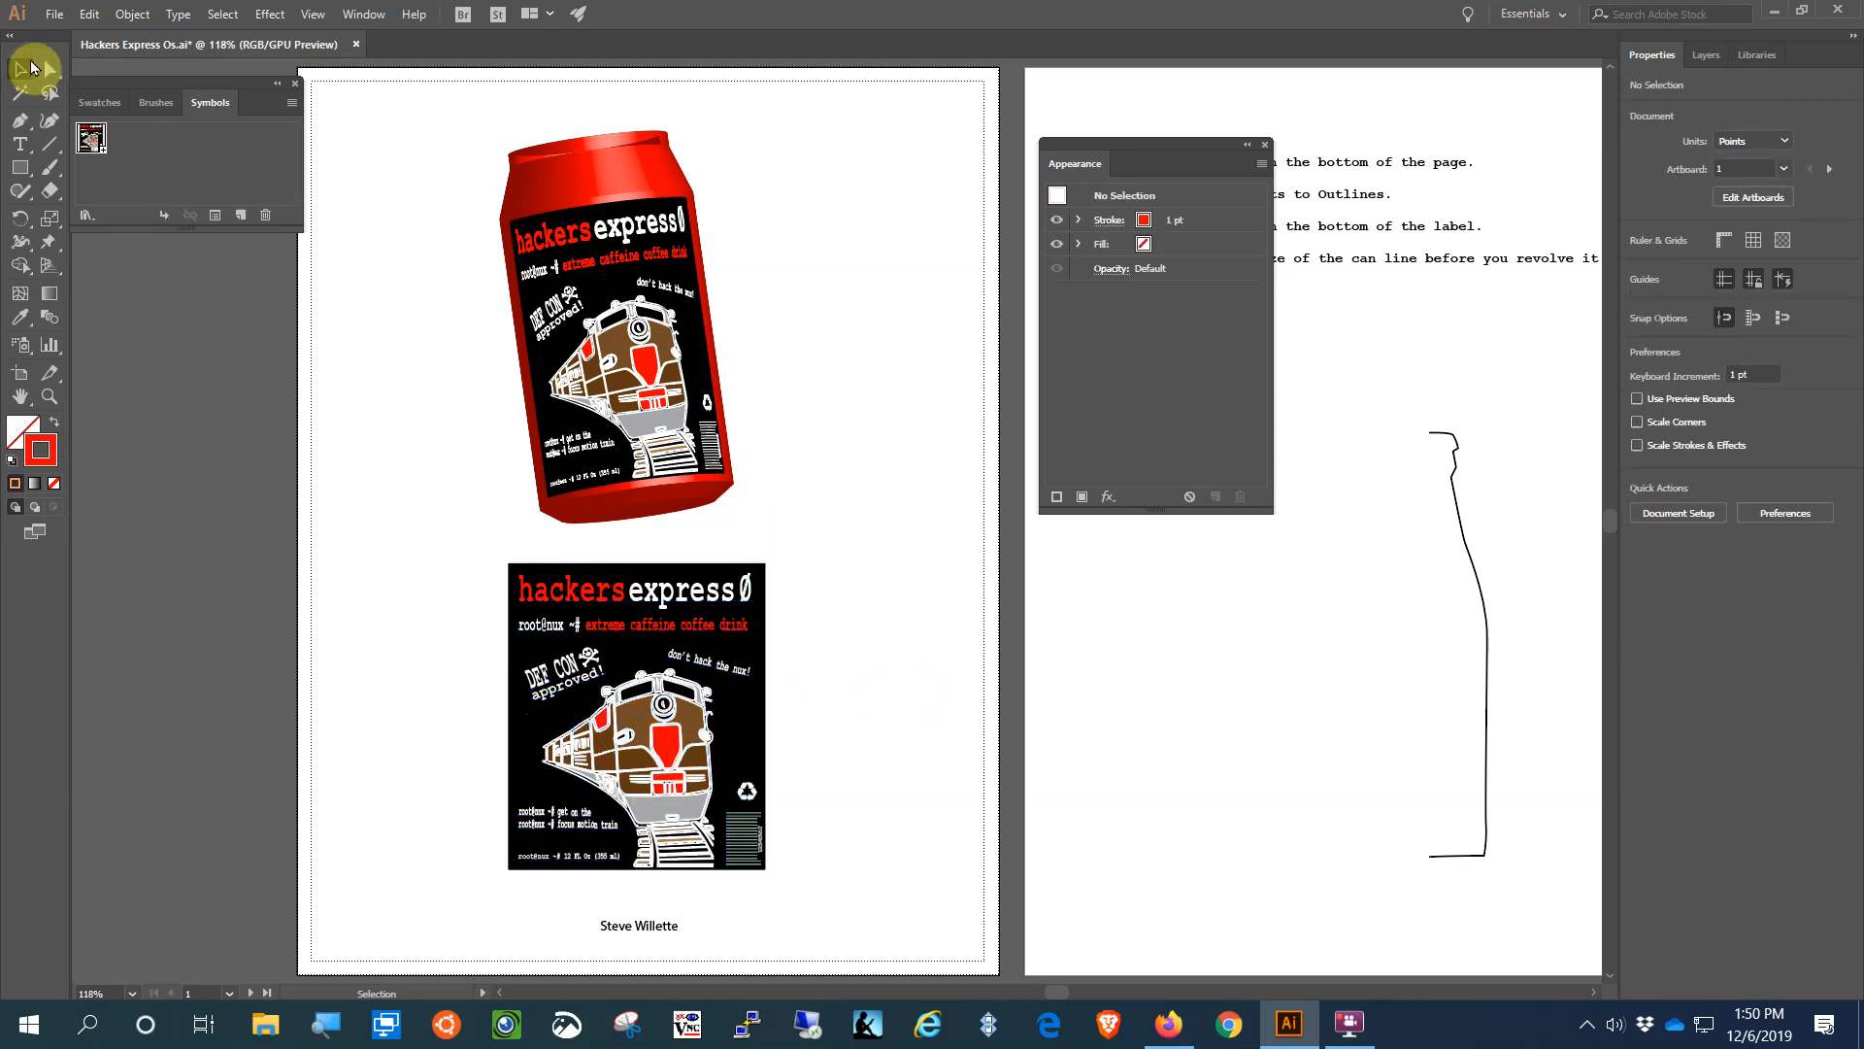
pyautogui.click(51, 70)
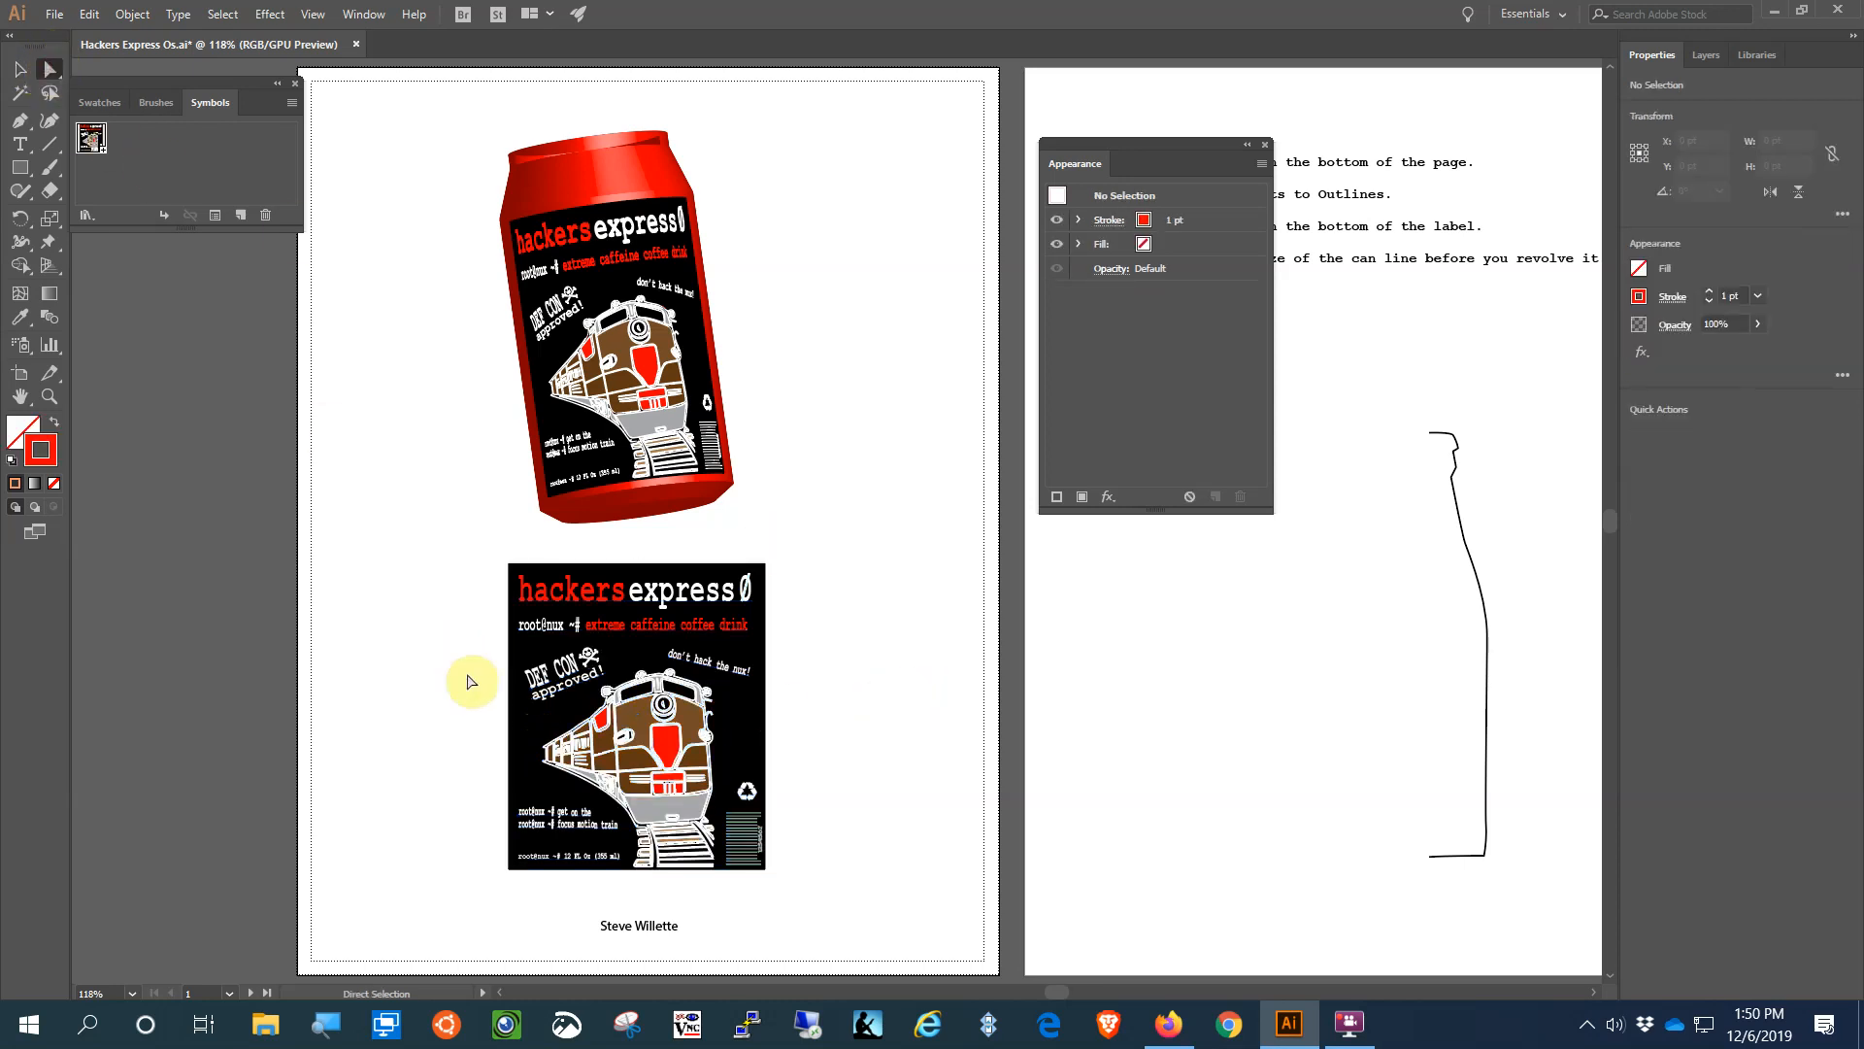
pyautogui.click(520, 733)
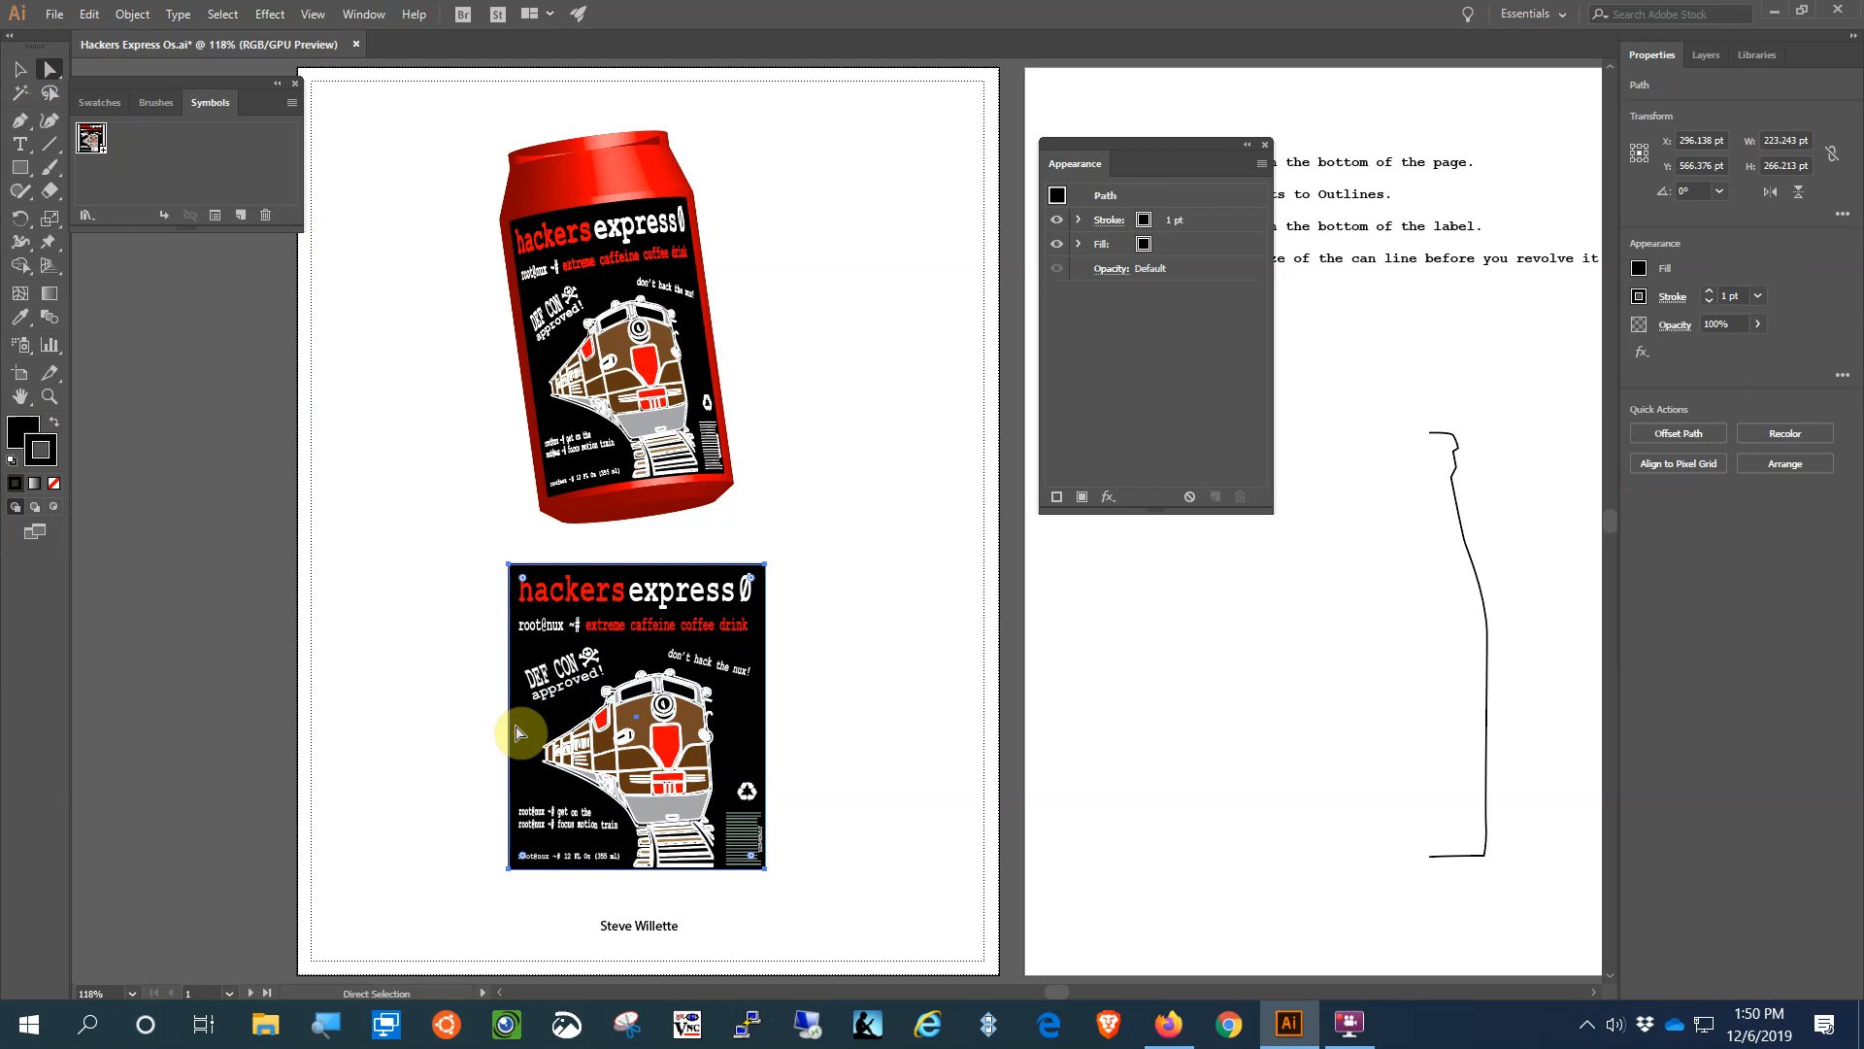
pyautogui.press('Delete')
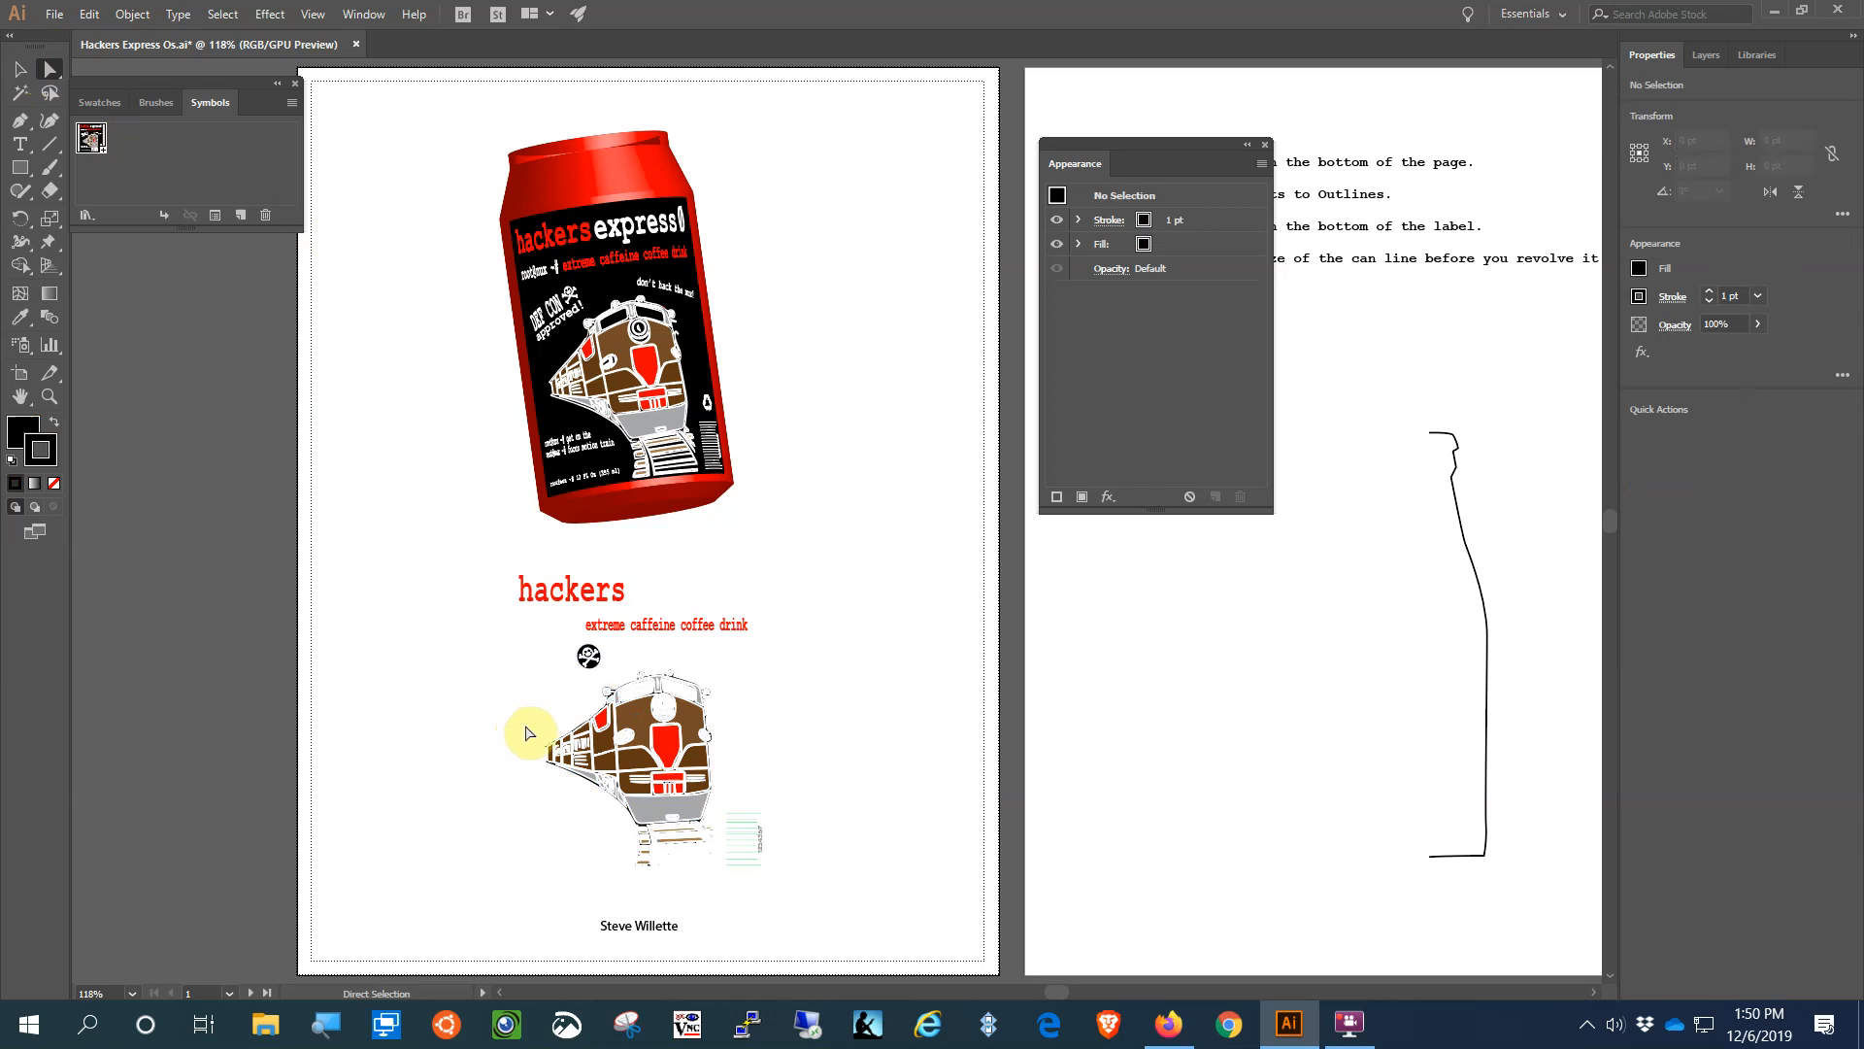
# - Save all the remaining label artwork without its background as a new dynamic symbol with the Movie Clip export type
pyautogui.click(19, 69)
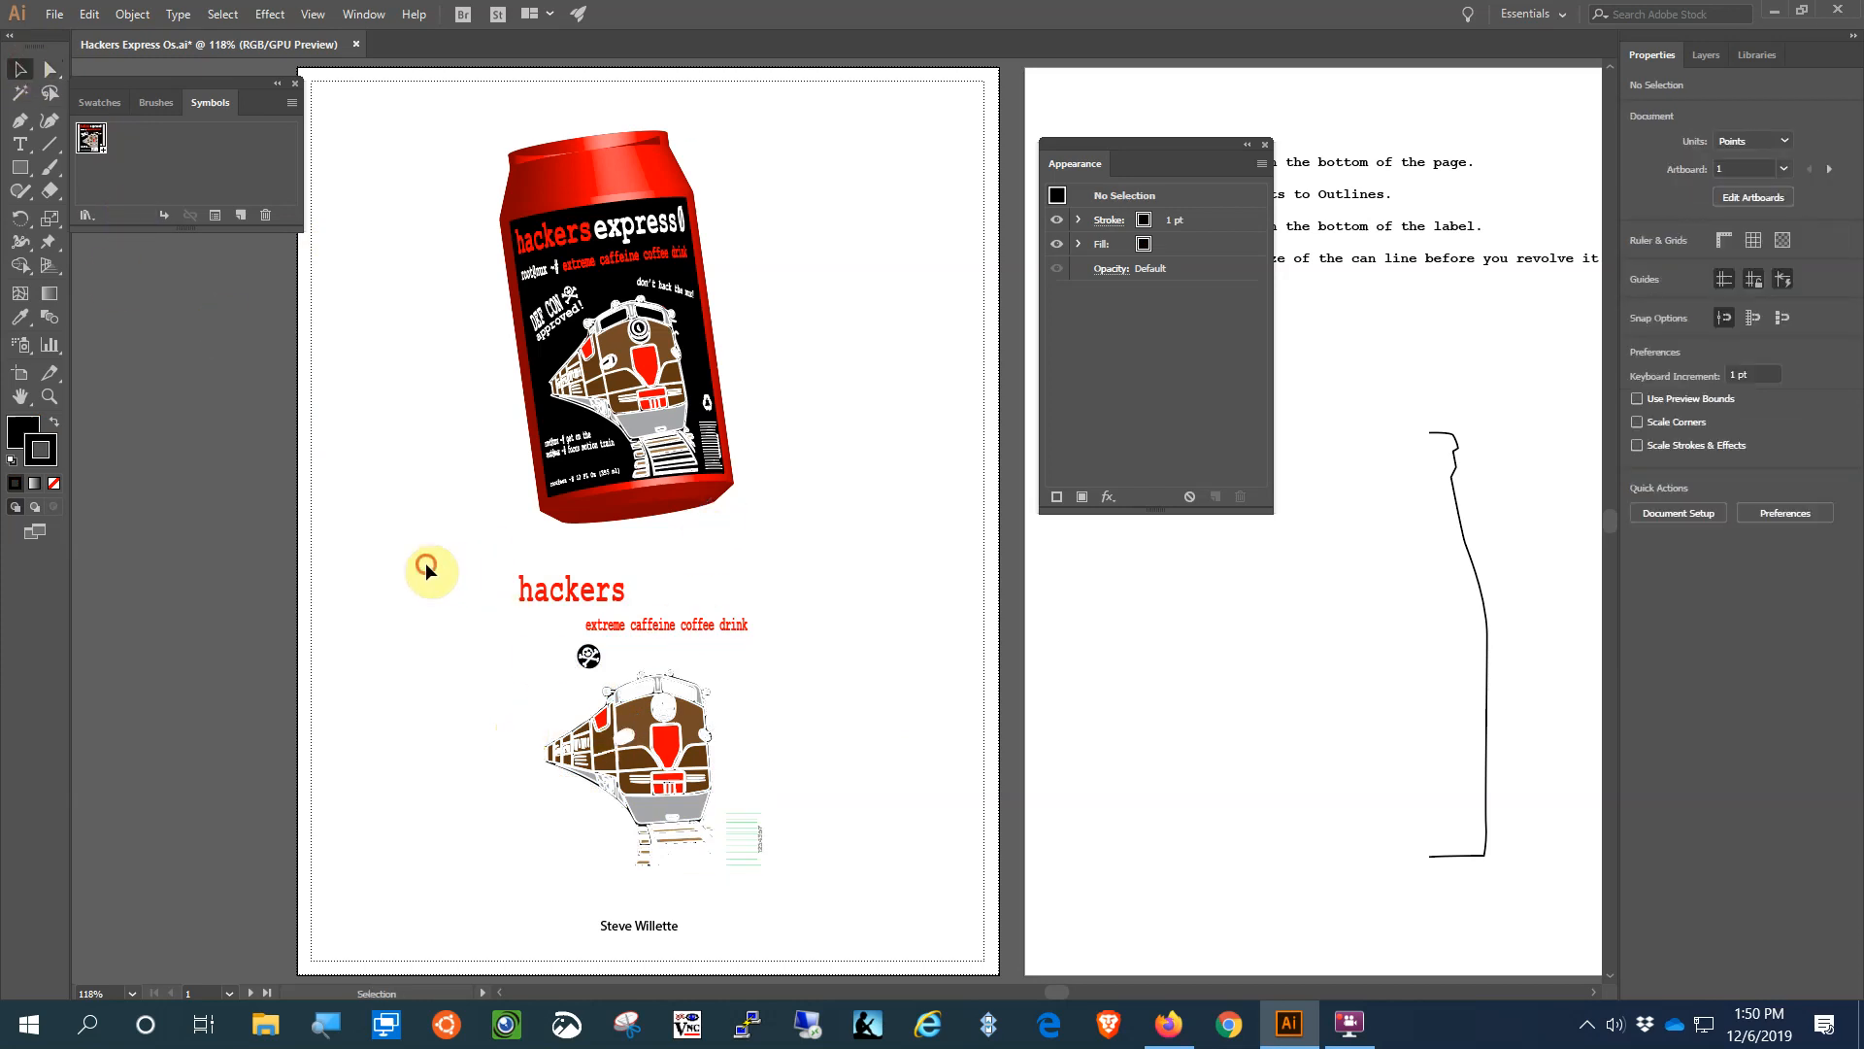
pyautogui.moveTo(426, 566); pyautogui.dragTo(870, 899)
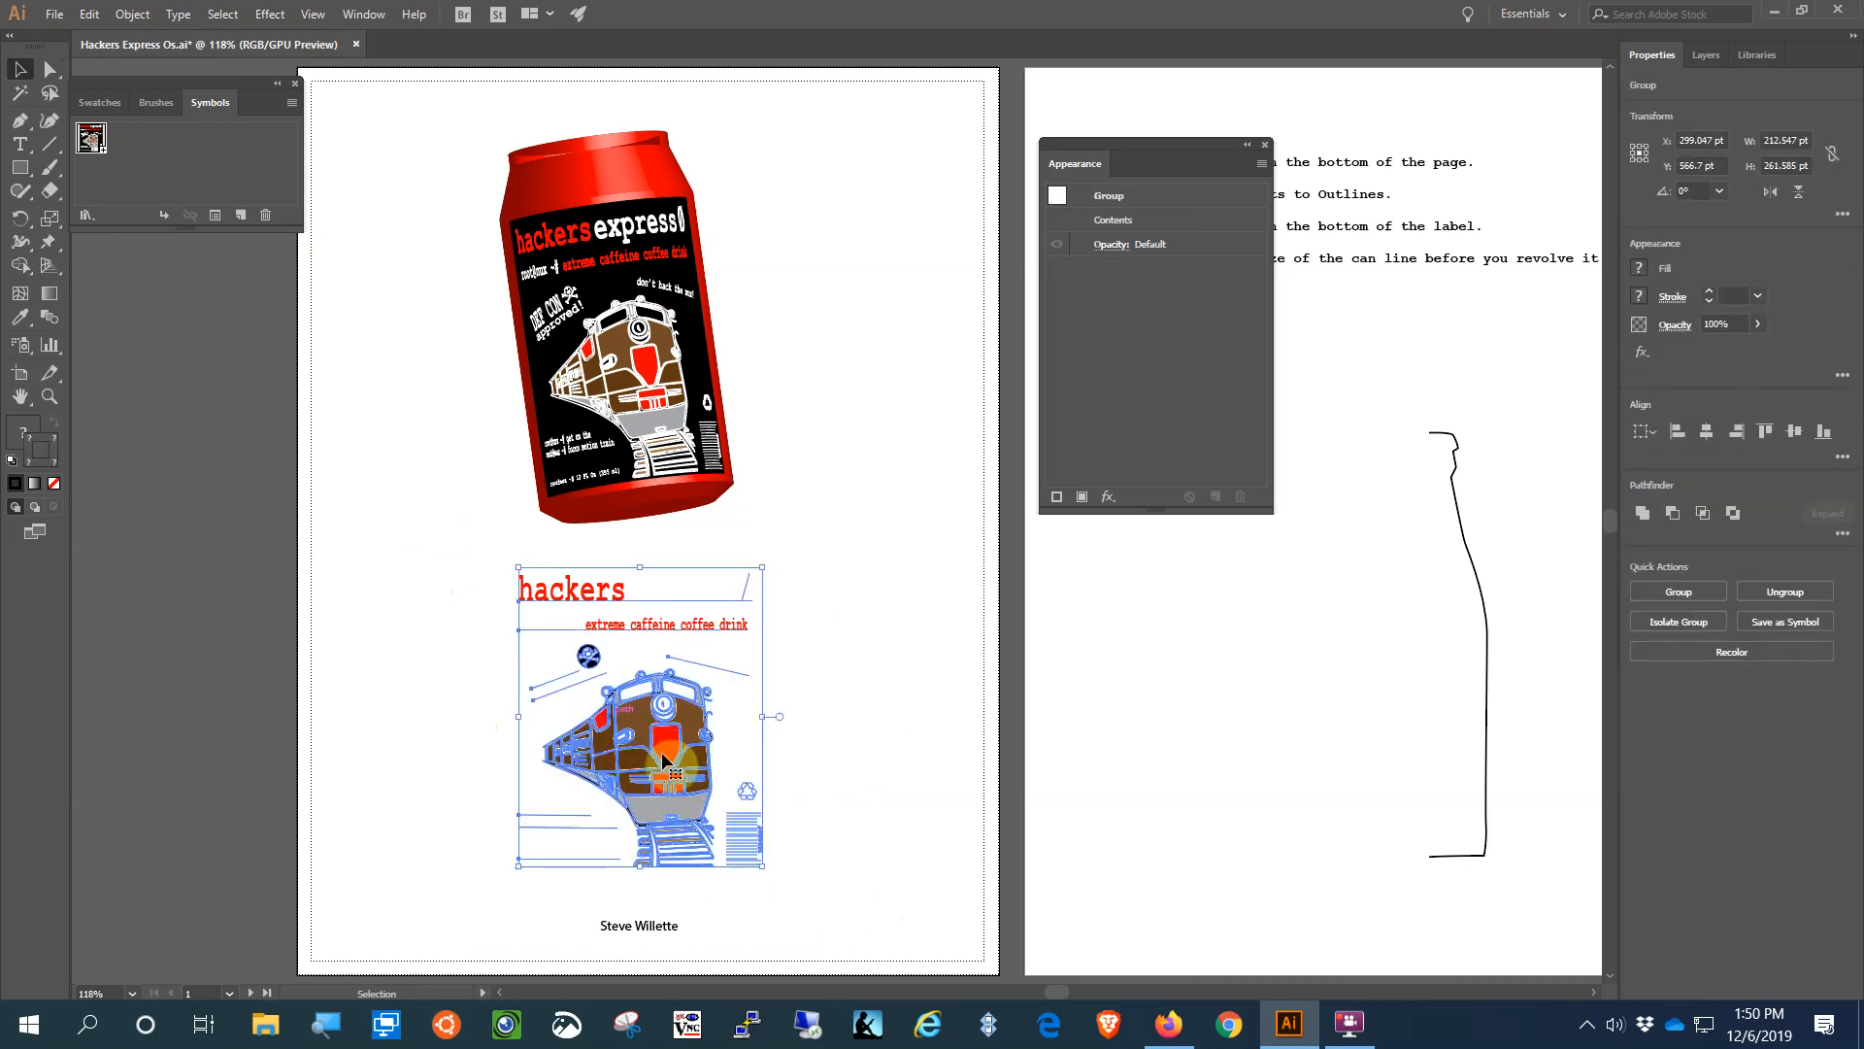
pyautogui.click(736, 841)
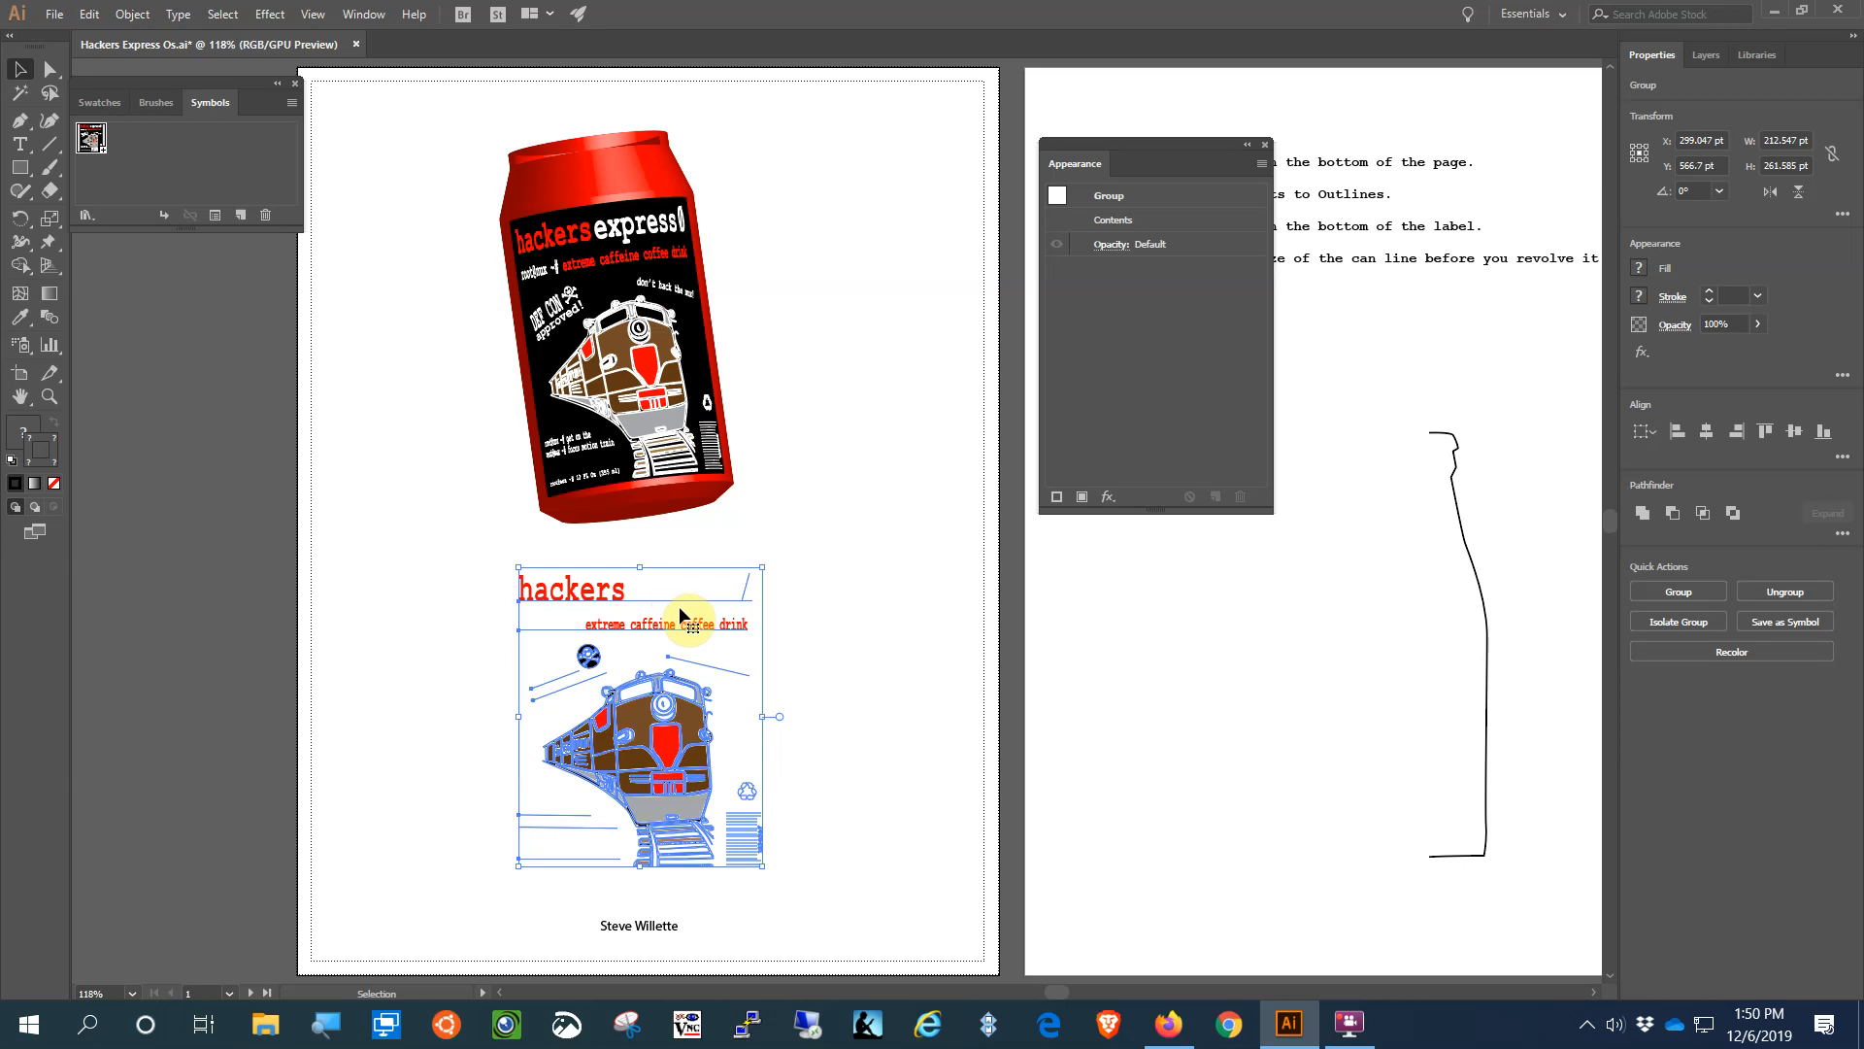
pyautogui.moveTo(633, 723); pyautogui.dragTo(200, 174)
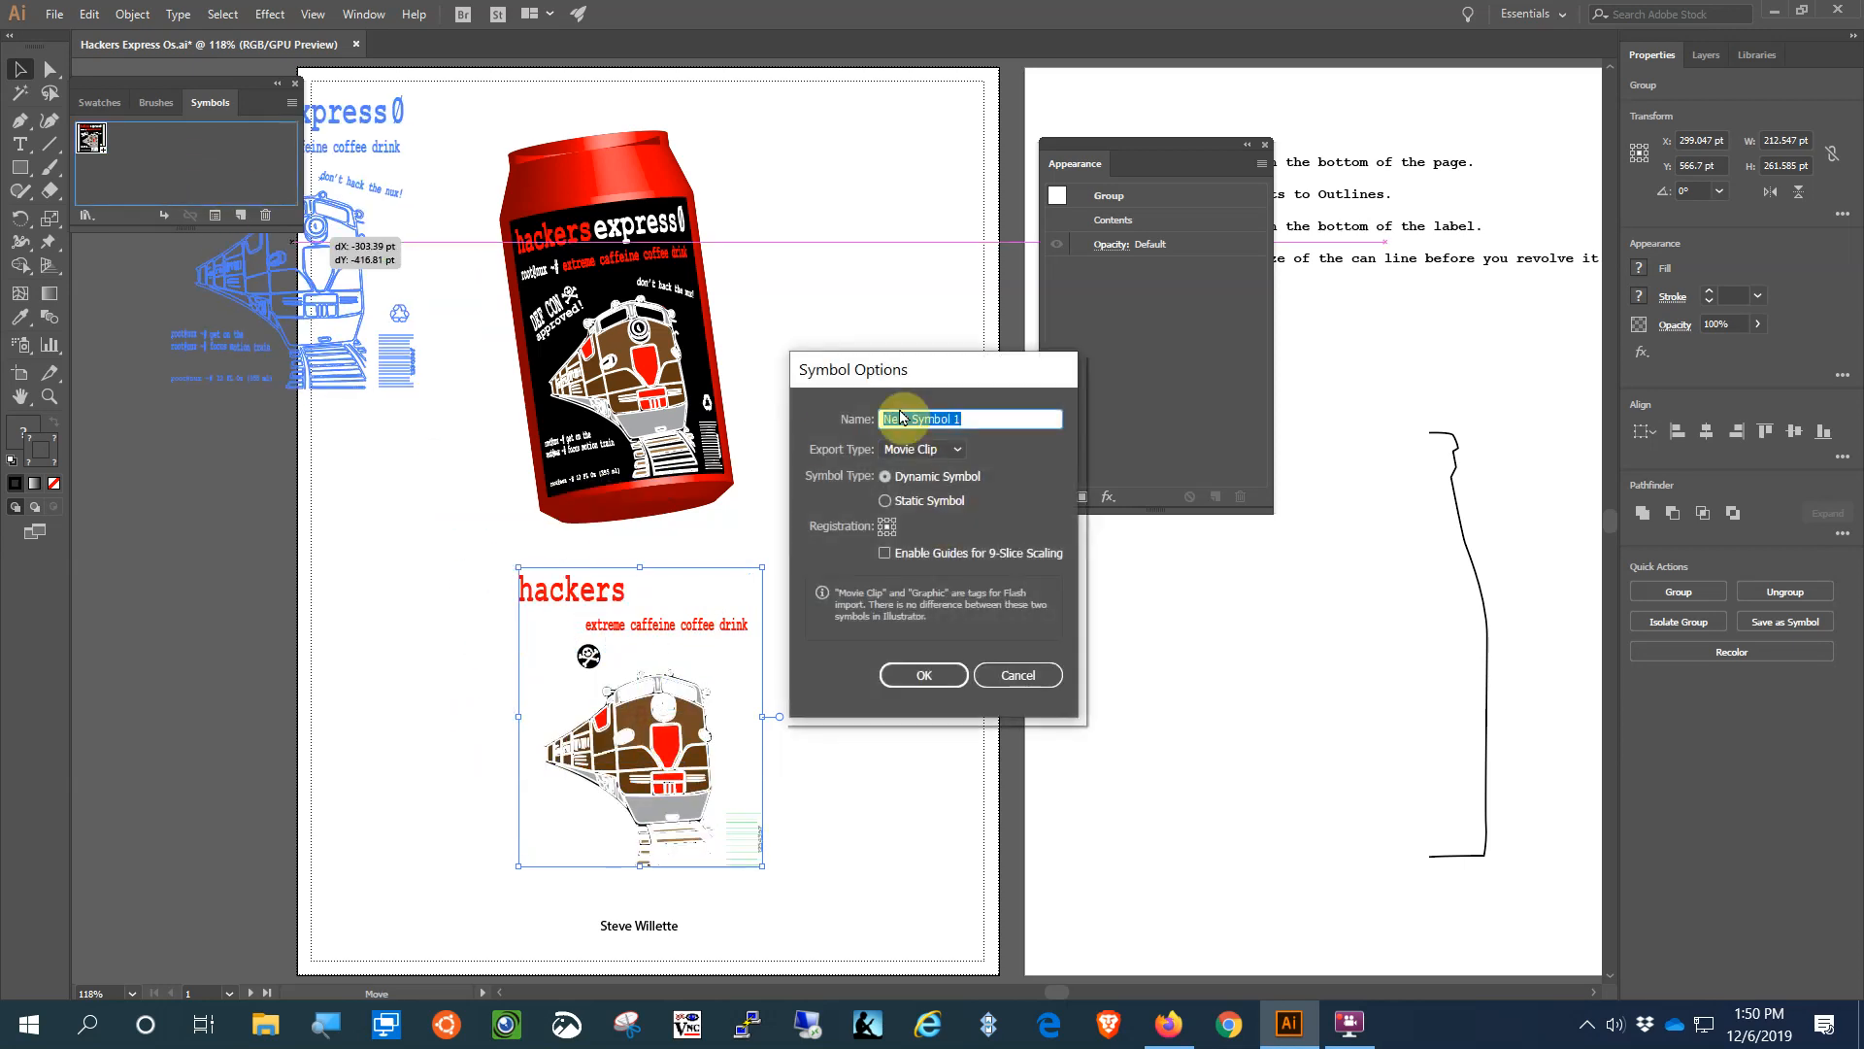
pyautogui.click(932, 670)
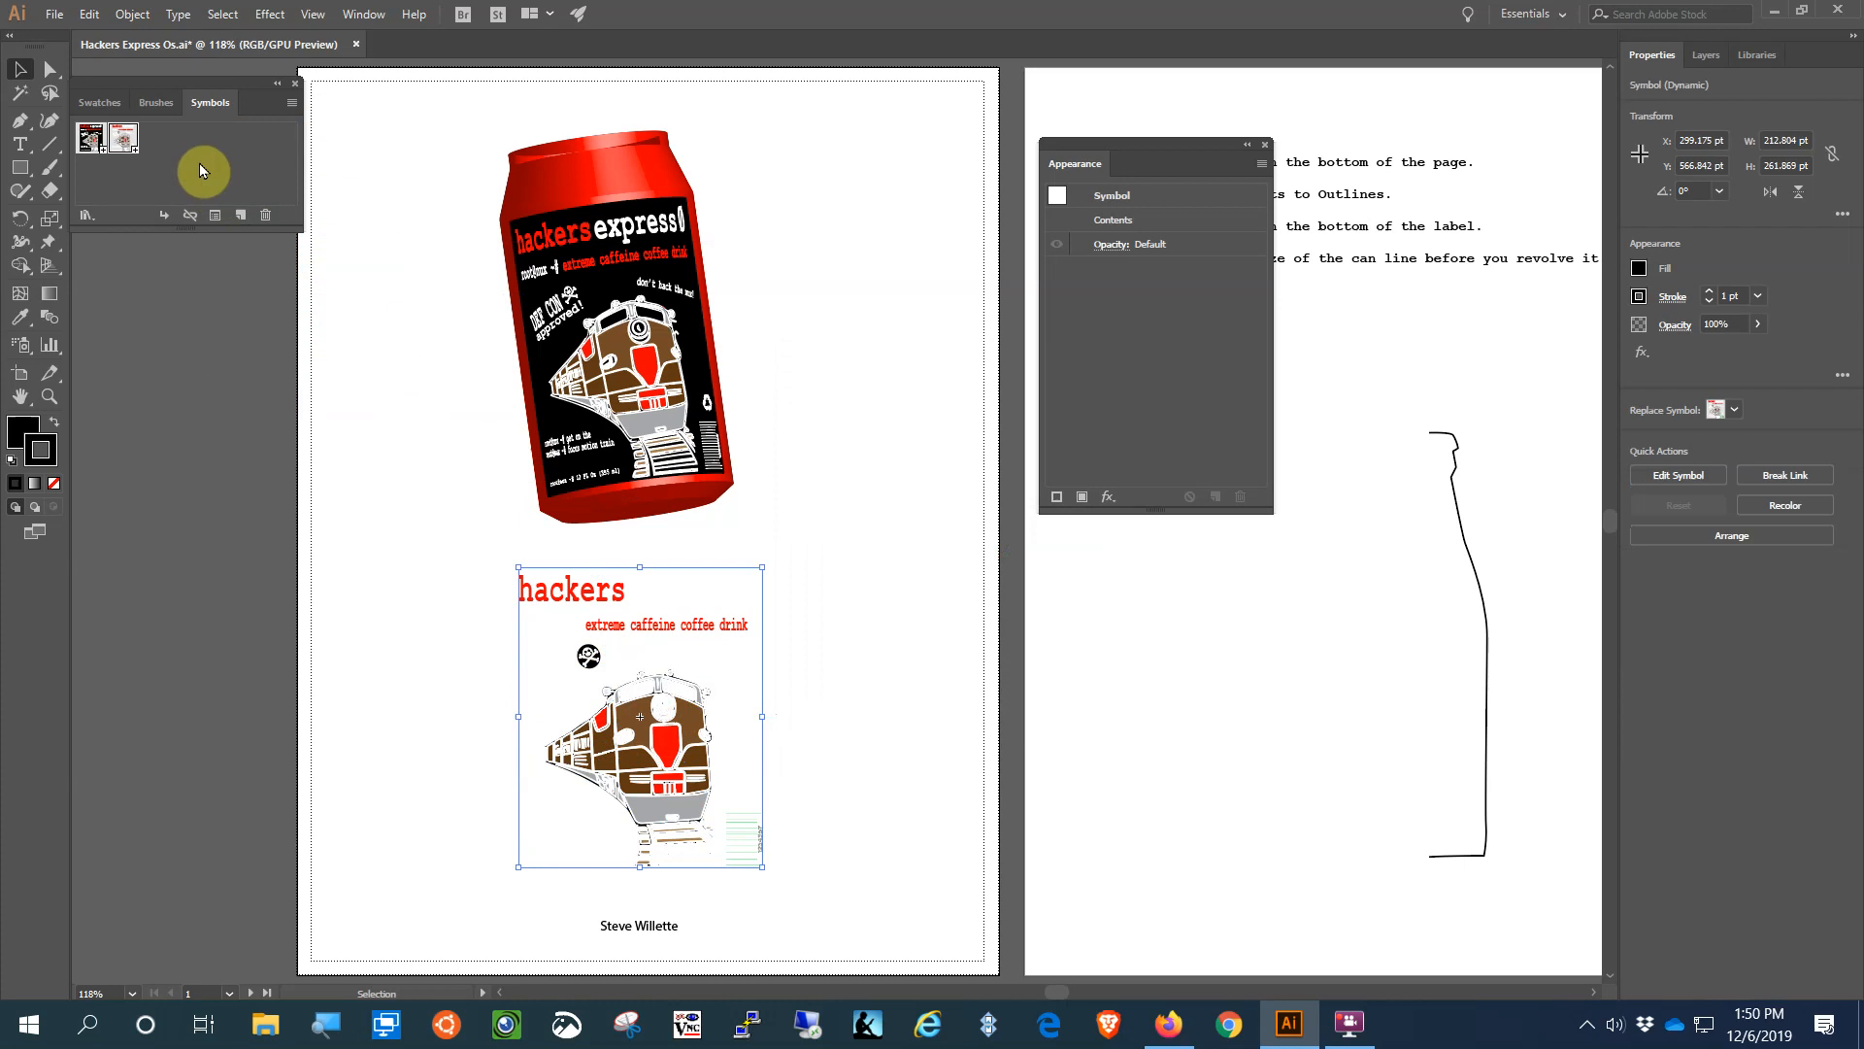
# - Clear the old black label from surface 14 of 16 in the can's 3D Revolve map art, with preview enabled
pyautogui.click(864, 668)
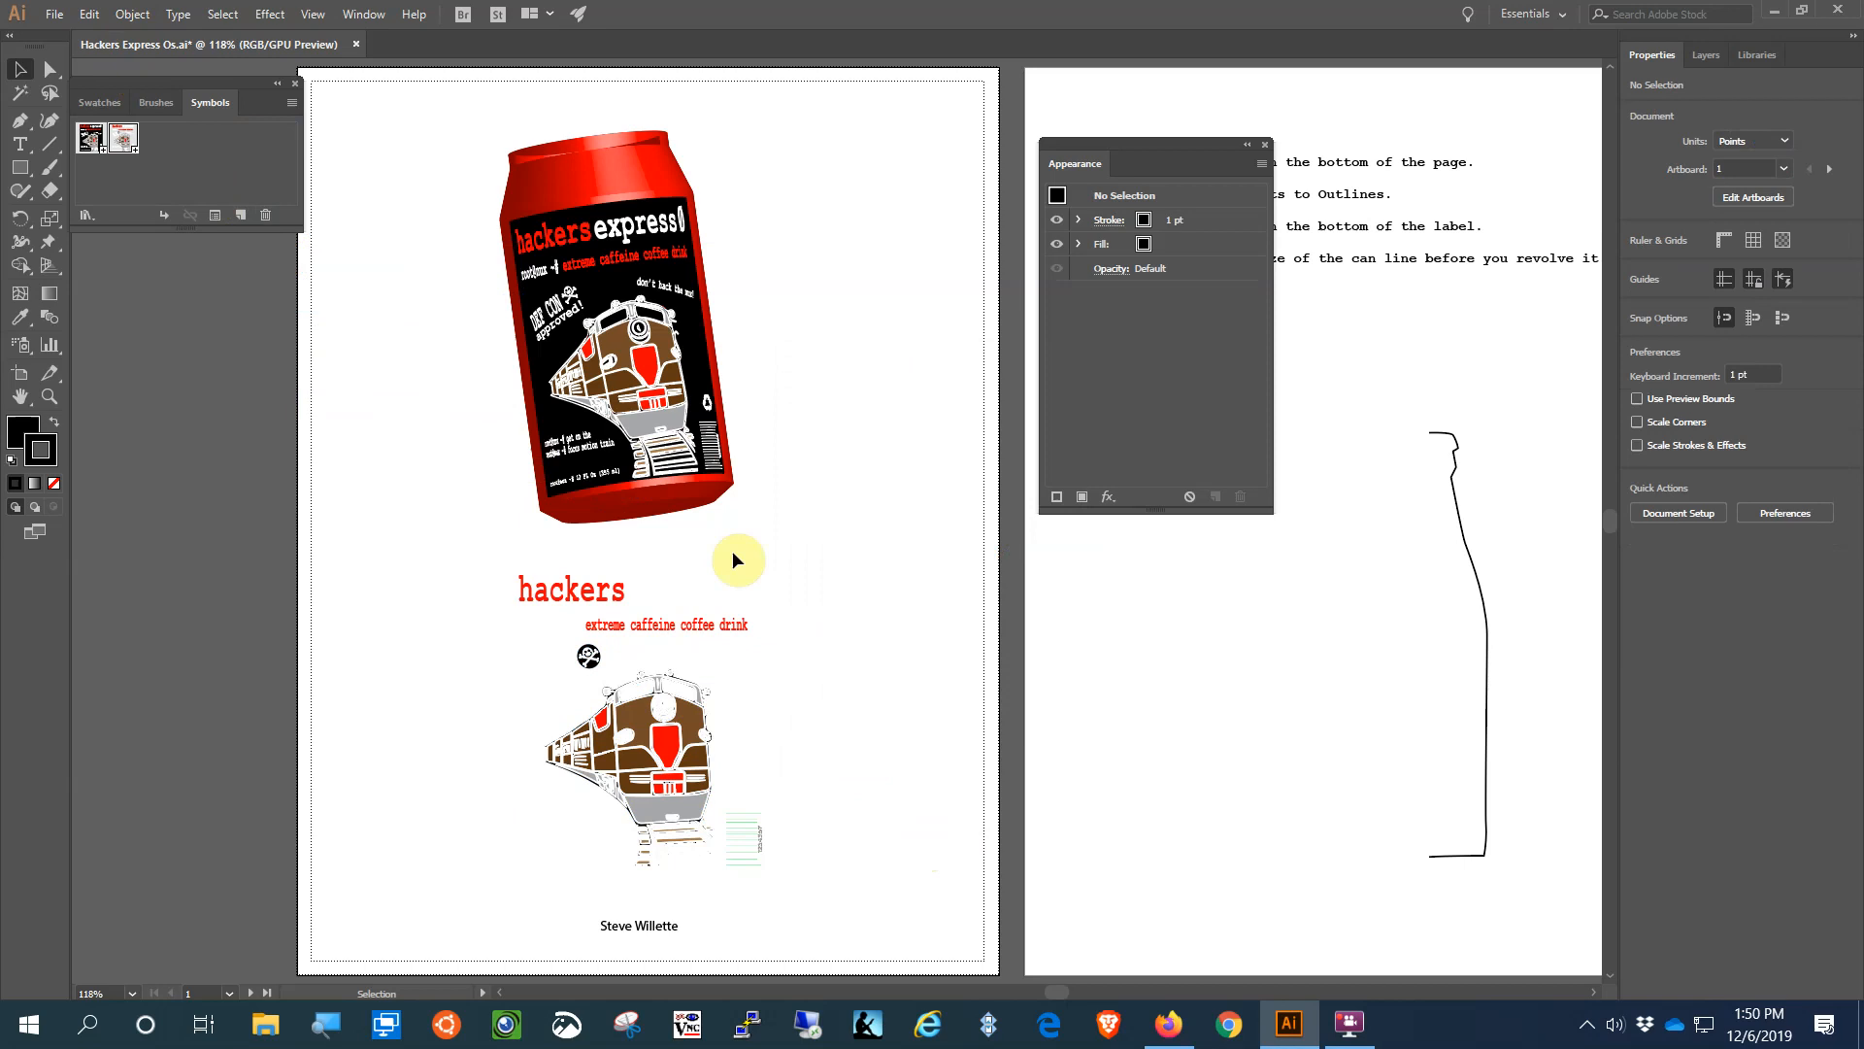
pyautogui.click(668, 265)
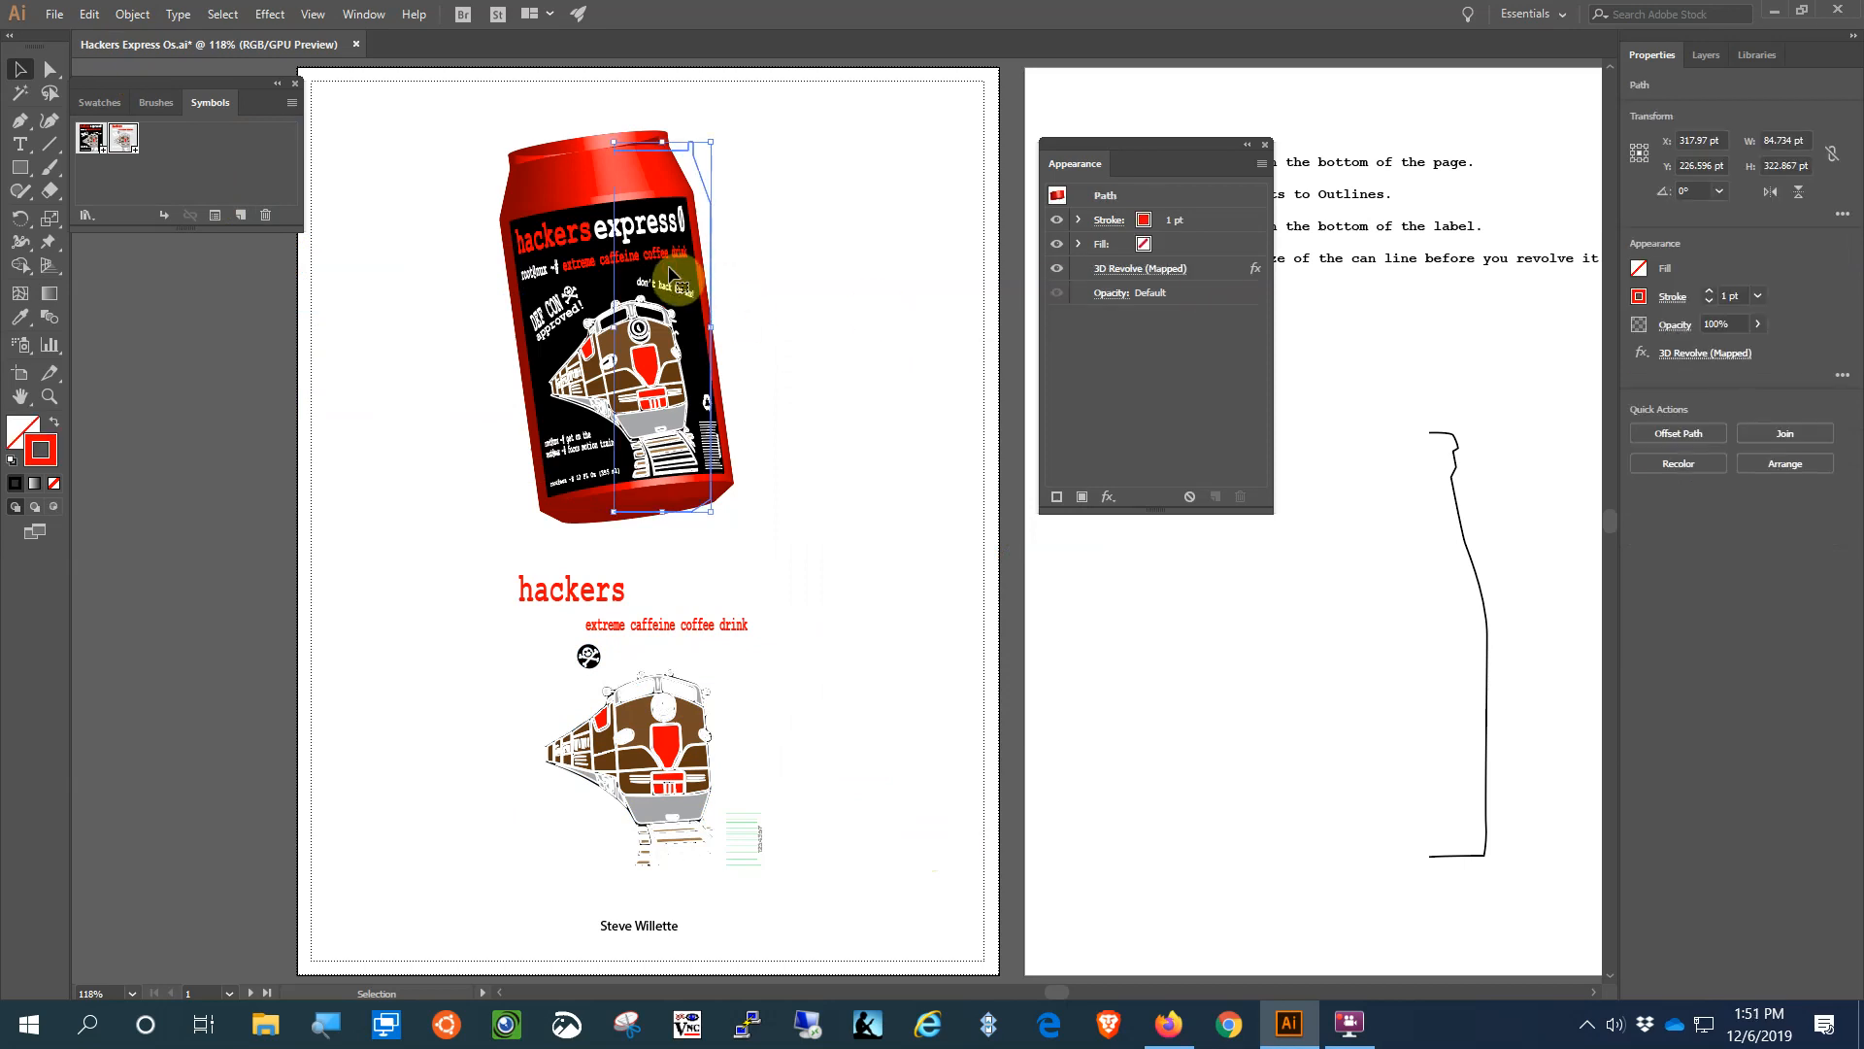
pyautogui.doubleClick(1211, 268)
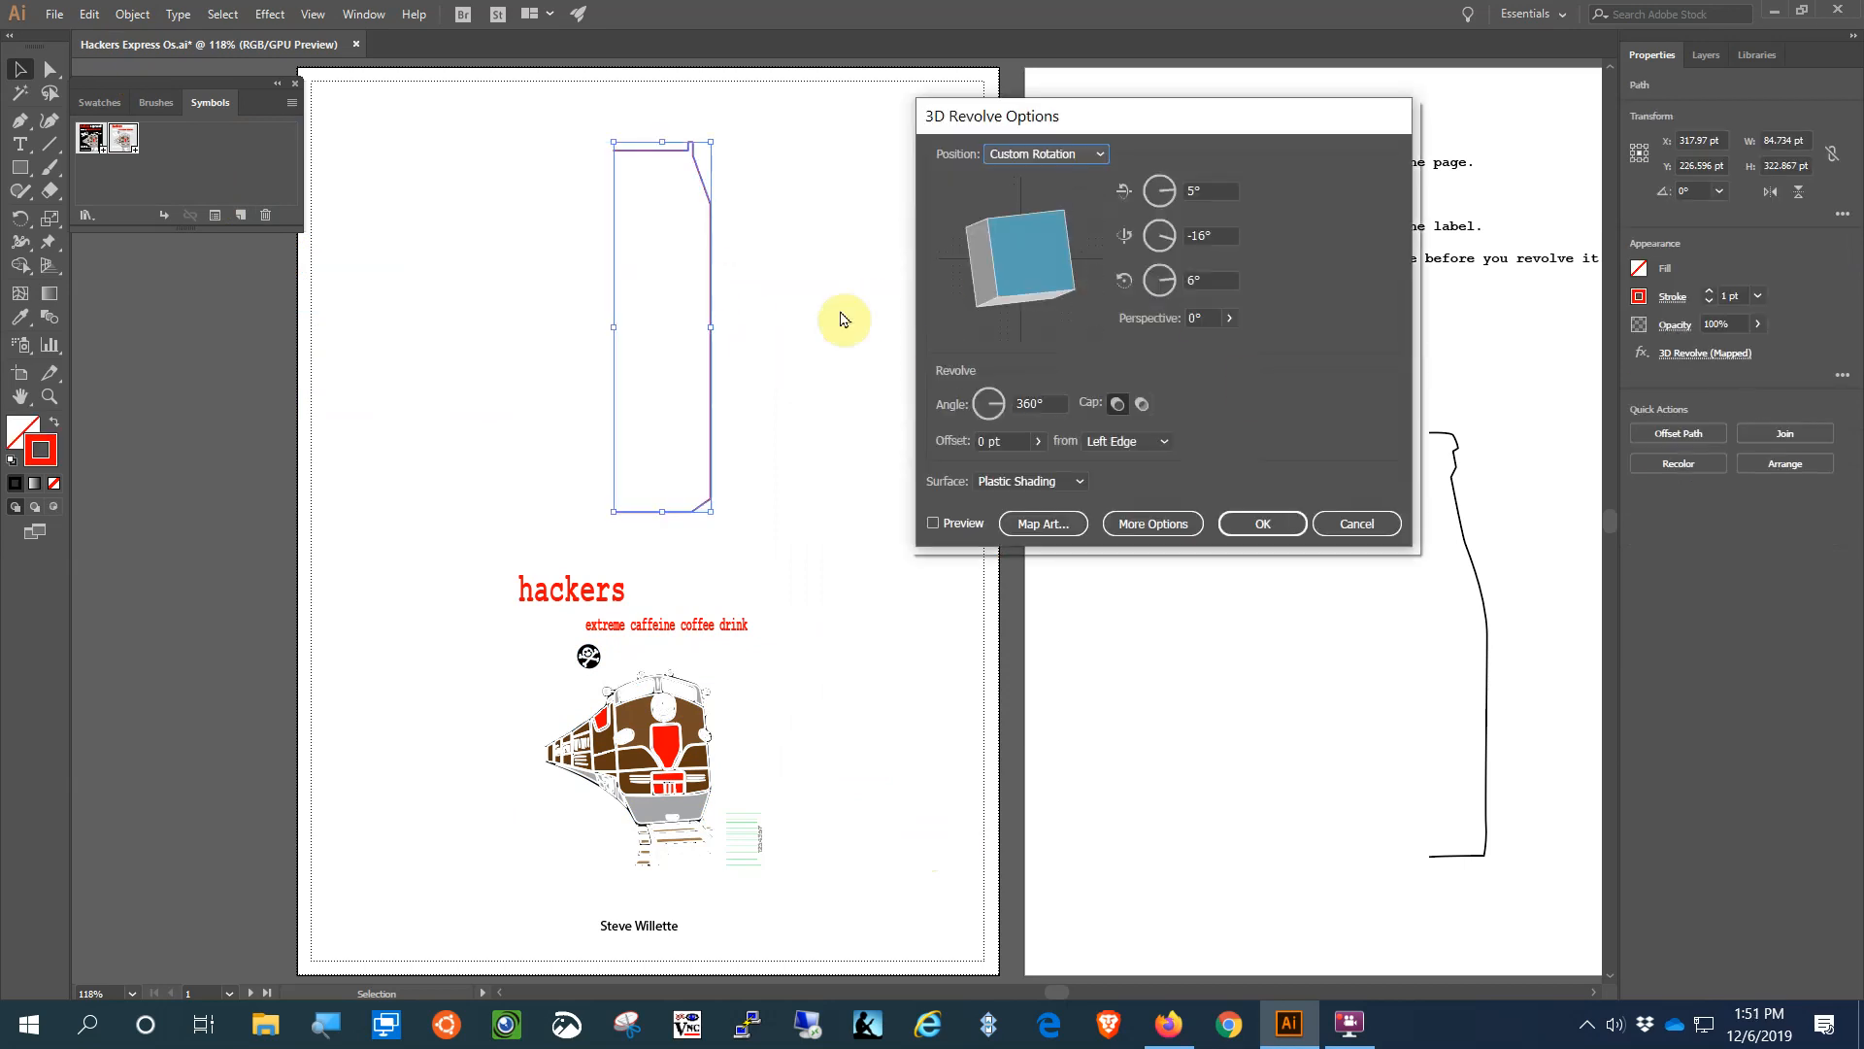
pyautogui.click(961, 523)
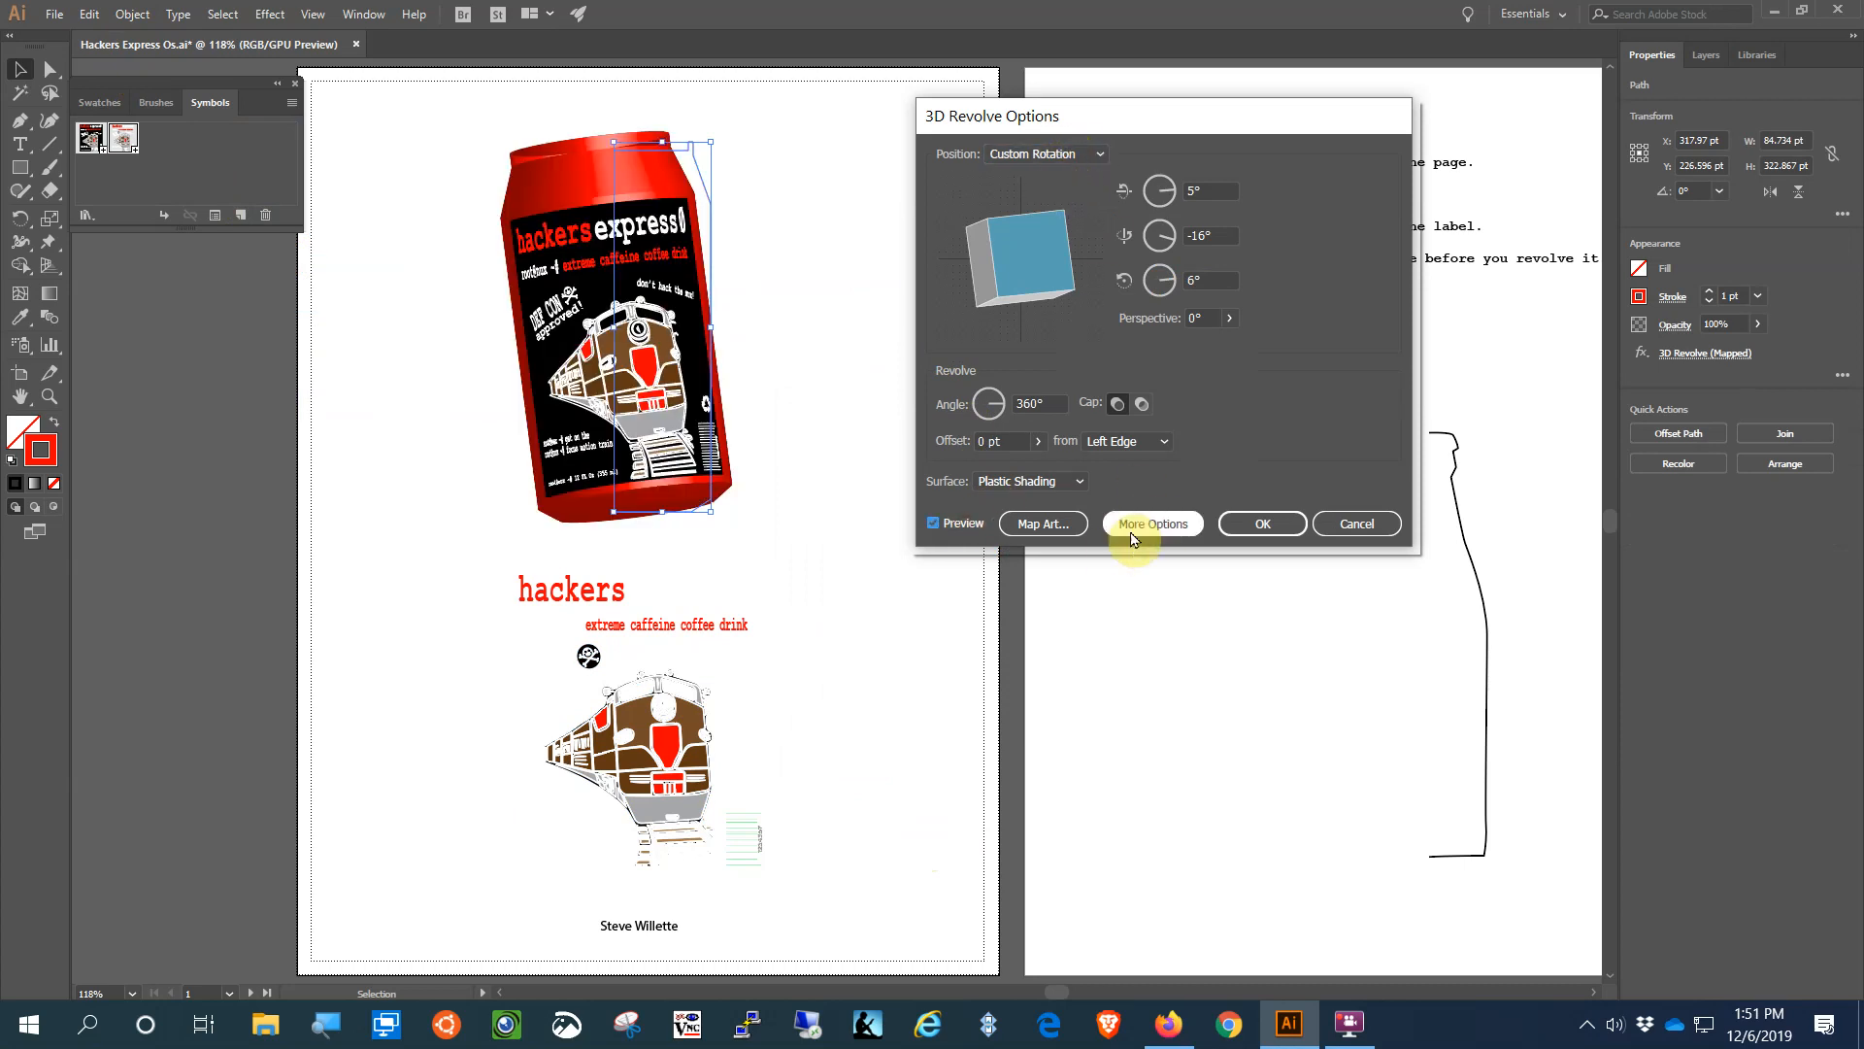
pyautogui.click(1048, 534)
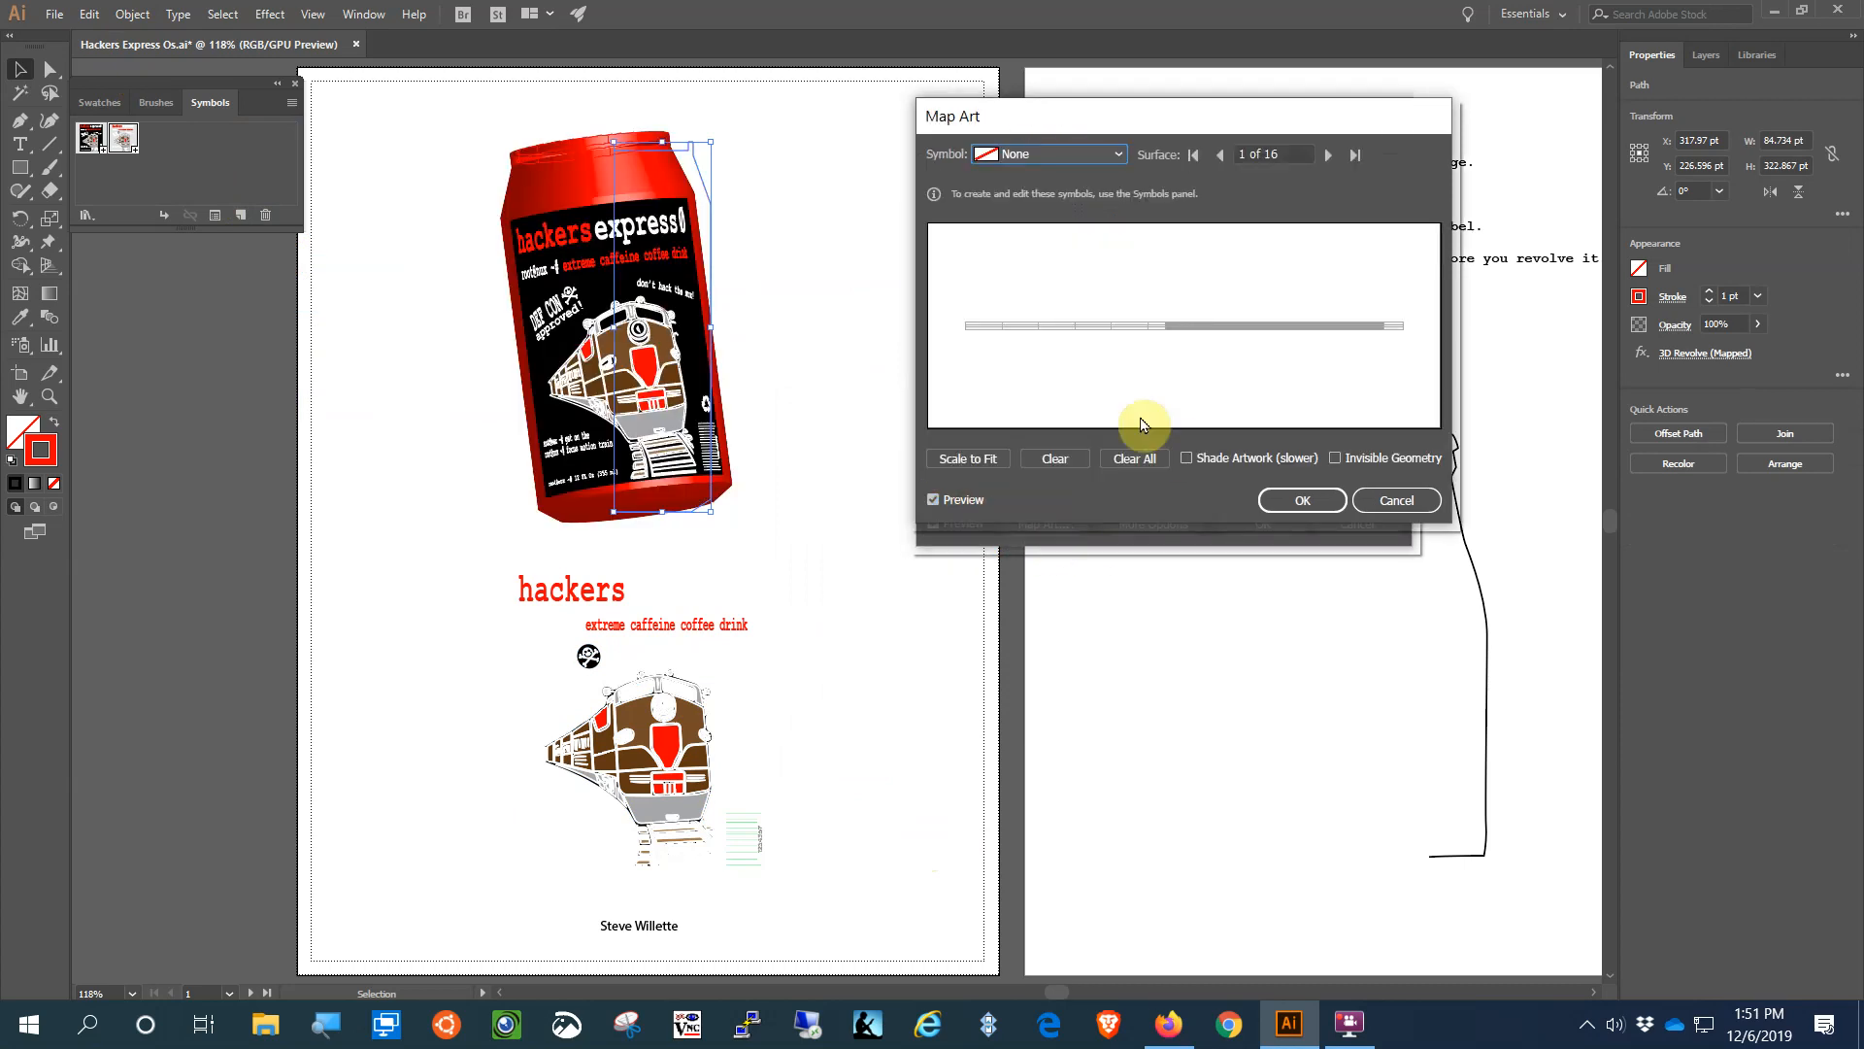
pyautogui.click(1221, 154)
pyautogui.click(1220, 154)
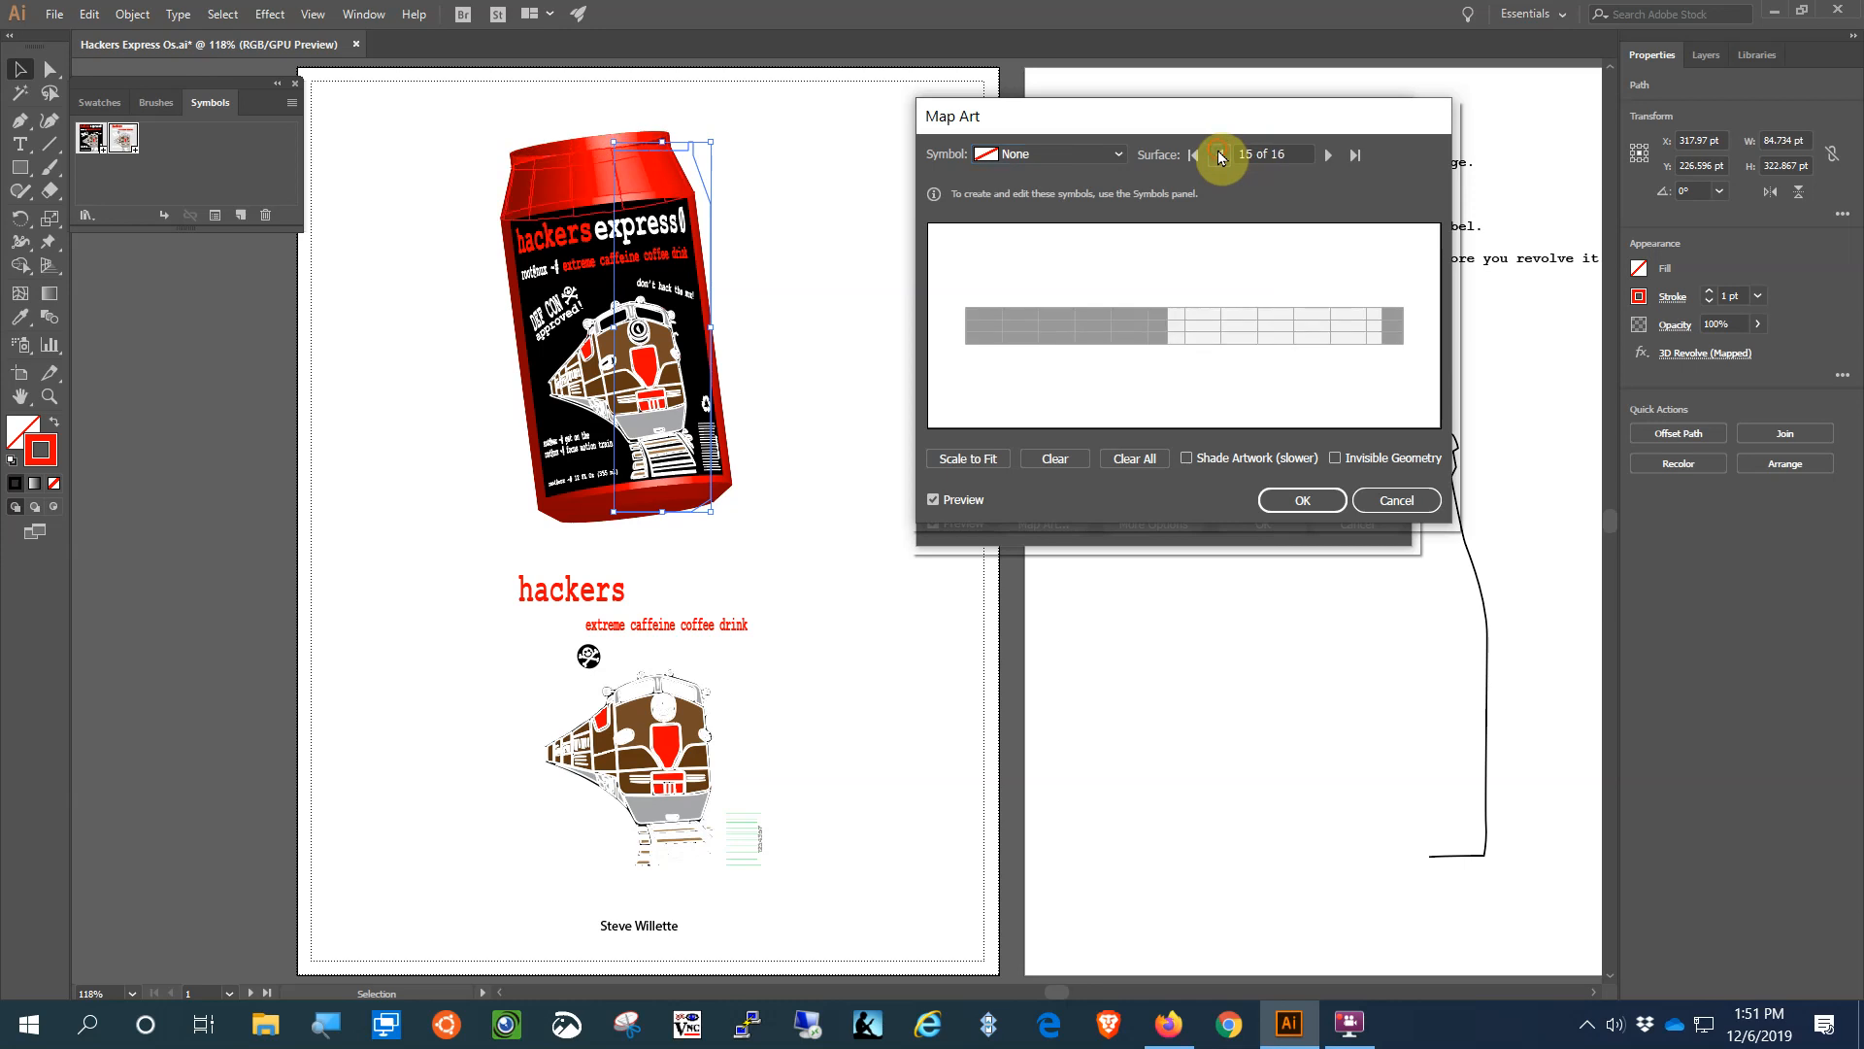
pyautogui.click(1220, 154)
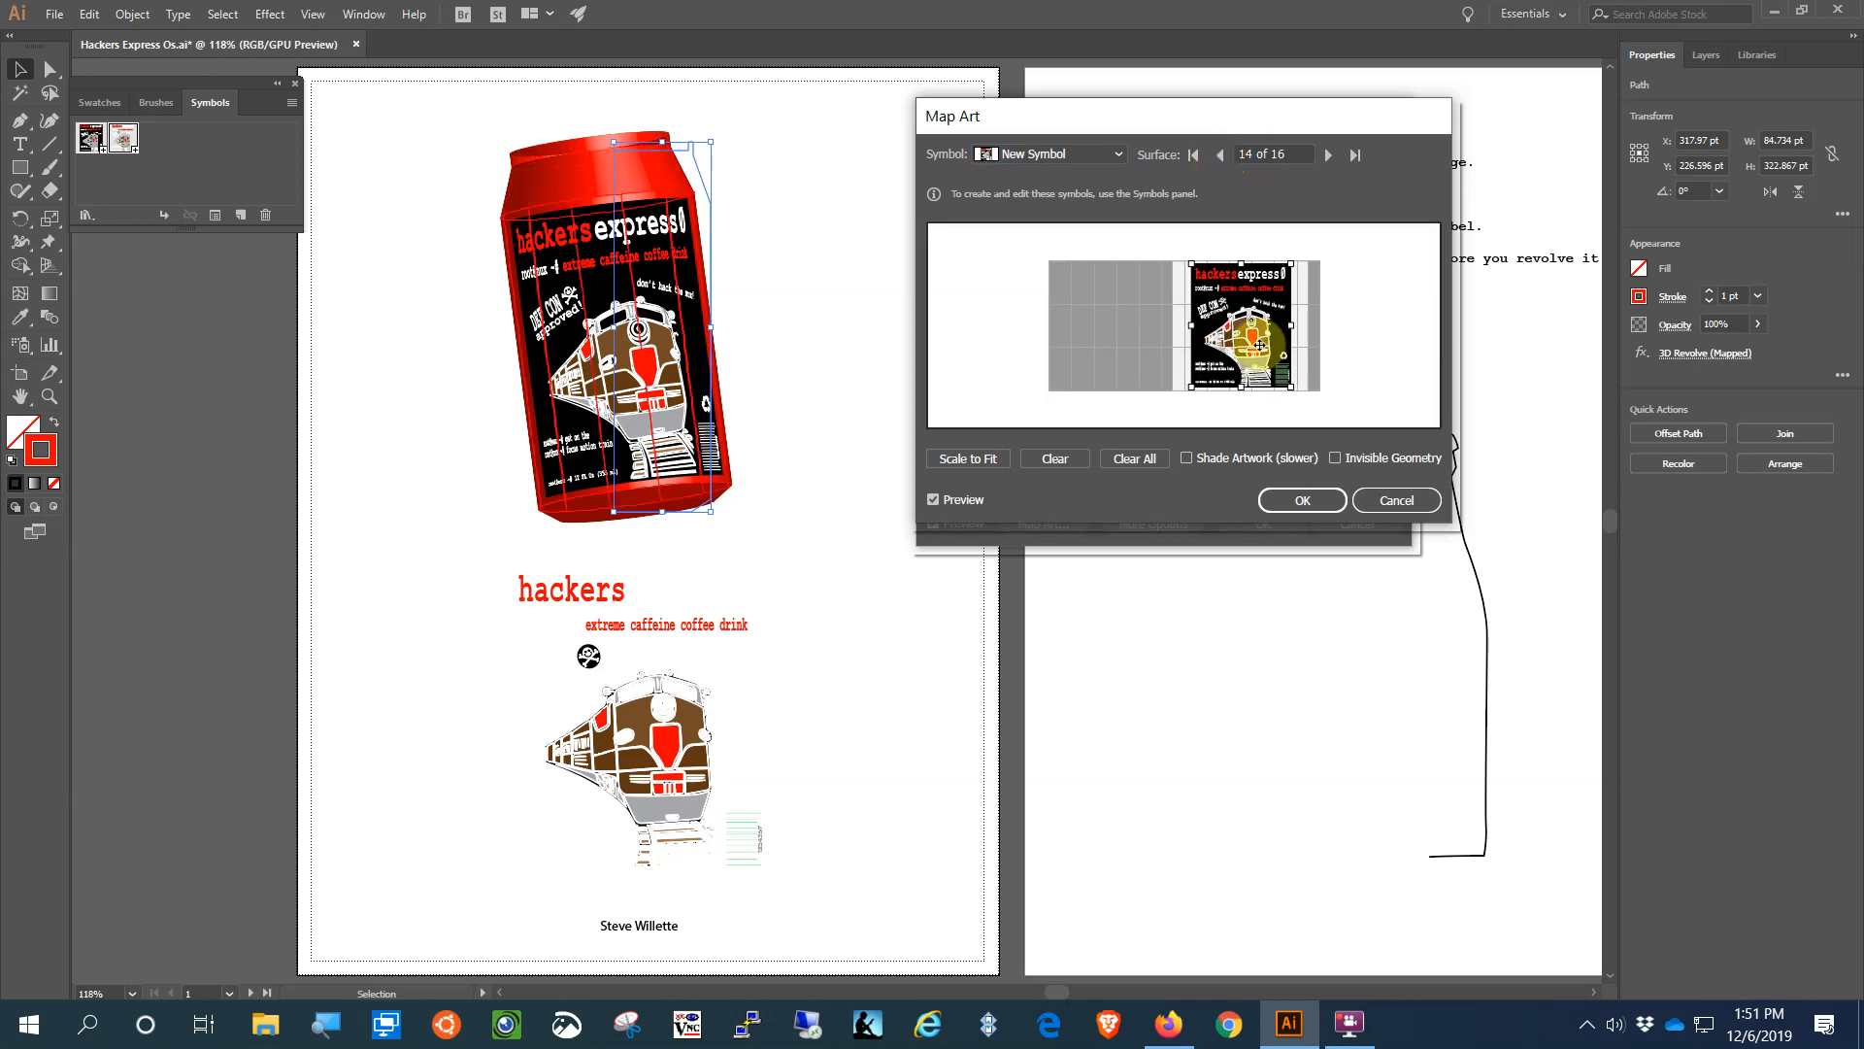
pyautogui.click(1059, 459)
# - Map New Symbol 1 onto surface 14, shift and slightly shrink it to fit the can's visible front, and apply the revolve settings
pyautogui.click(1025, 155)
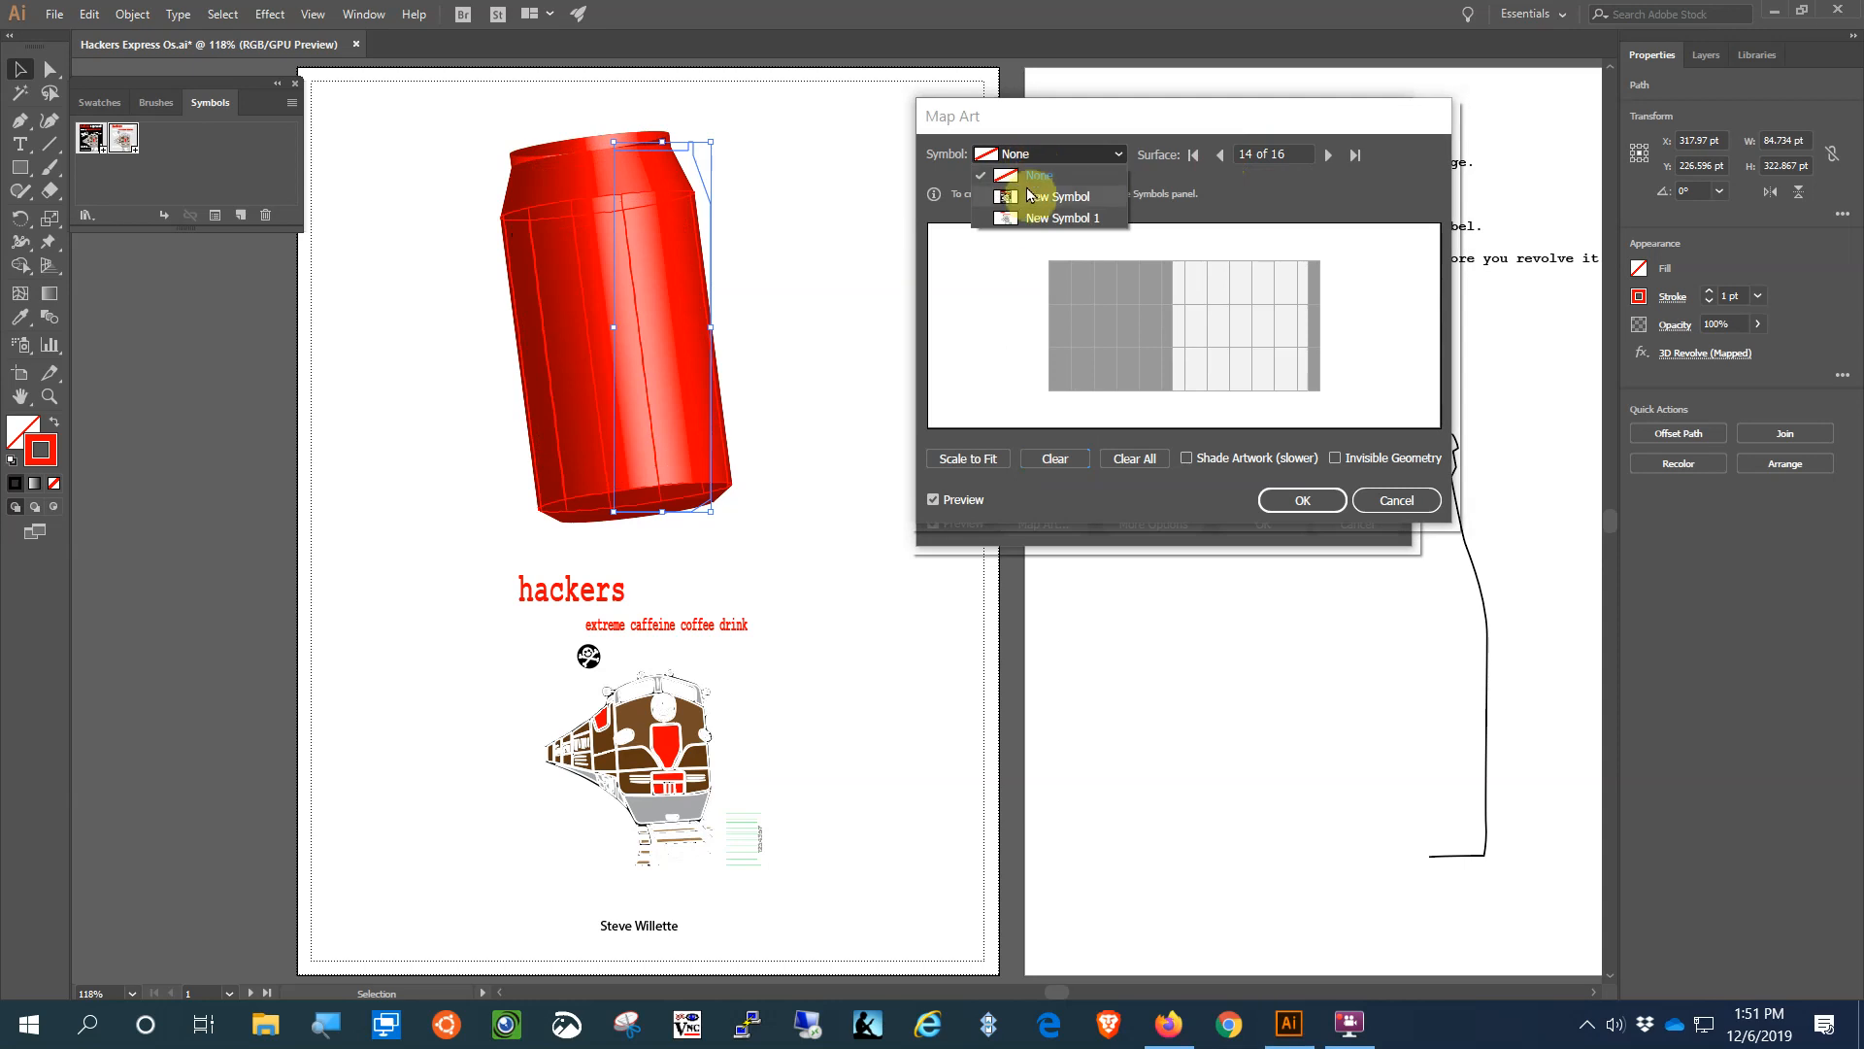
pyautogui.click(1020, 215)
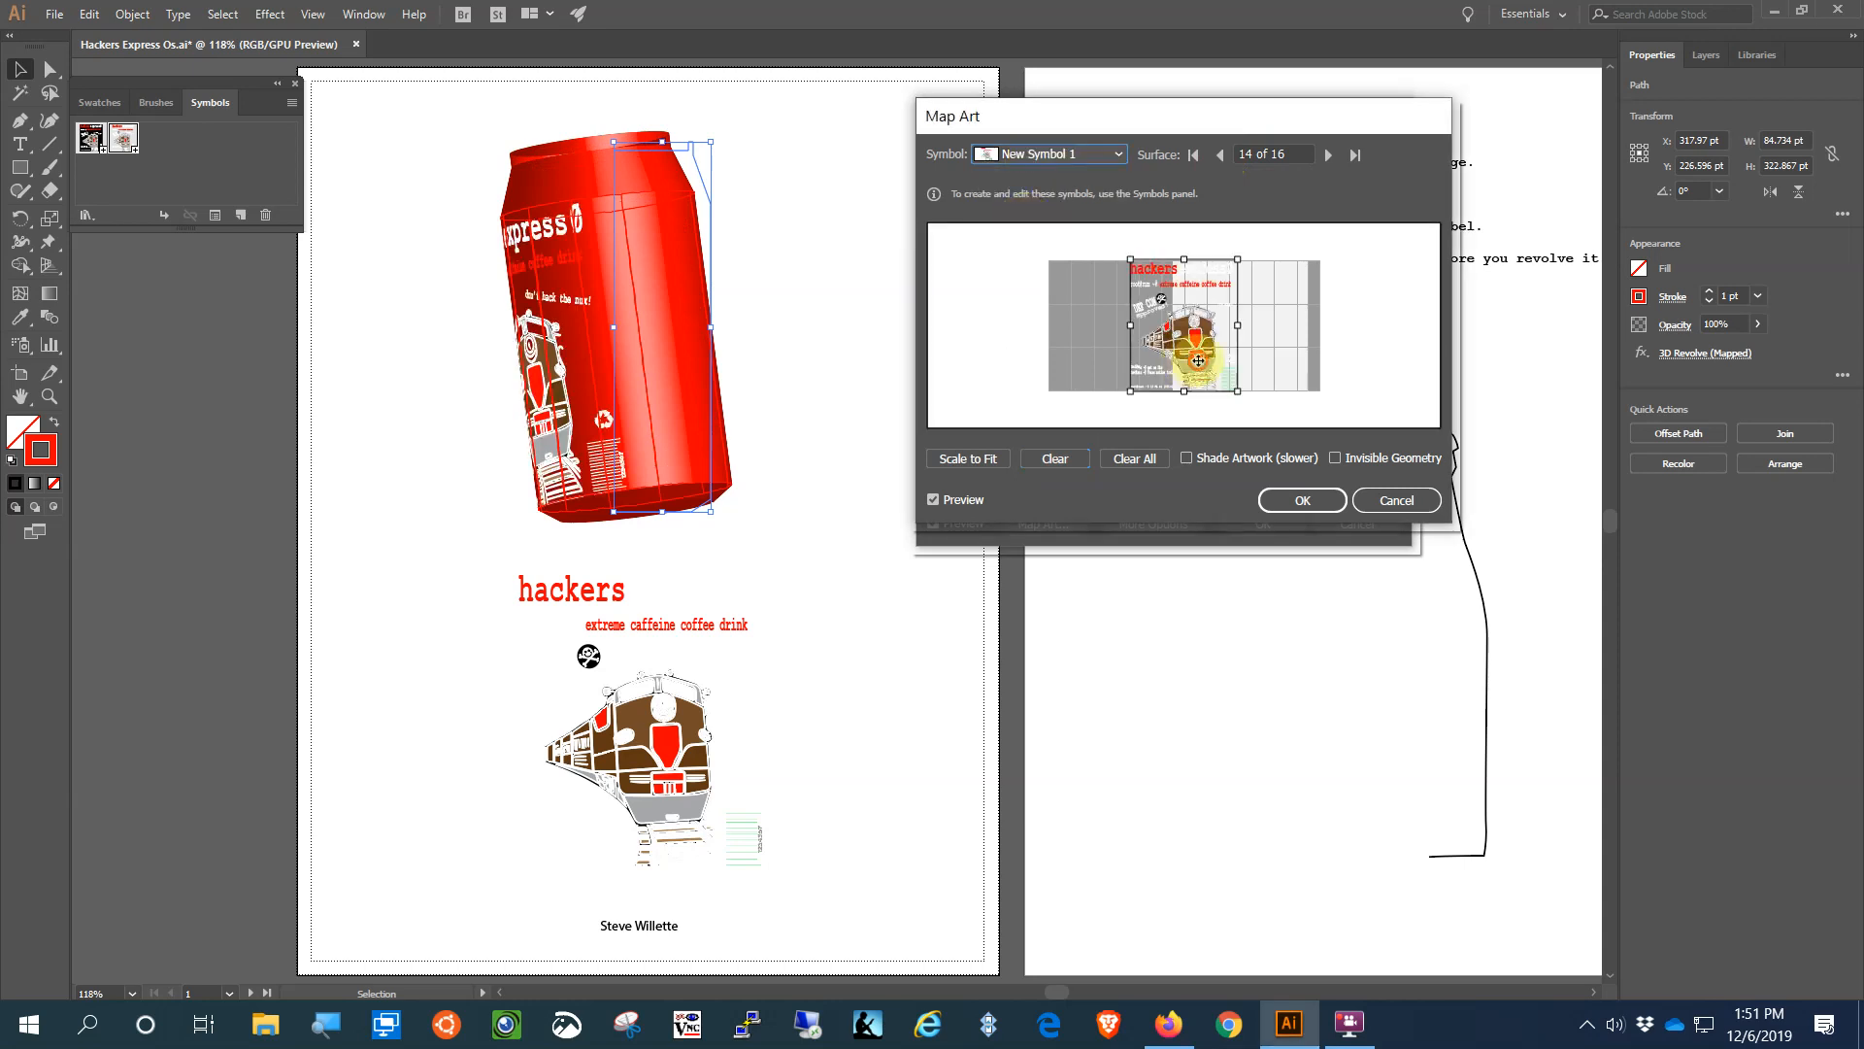
pyautogui.moveTo(1193, 357); pyautogui.dragTo(1258, 362)
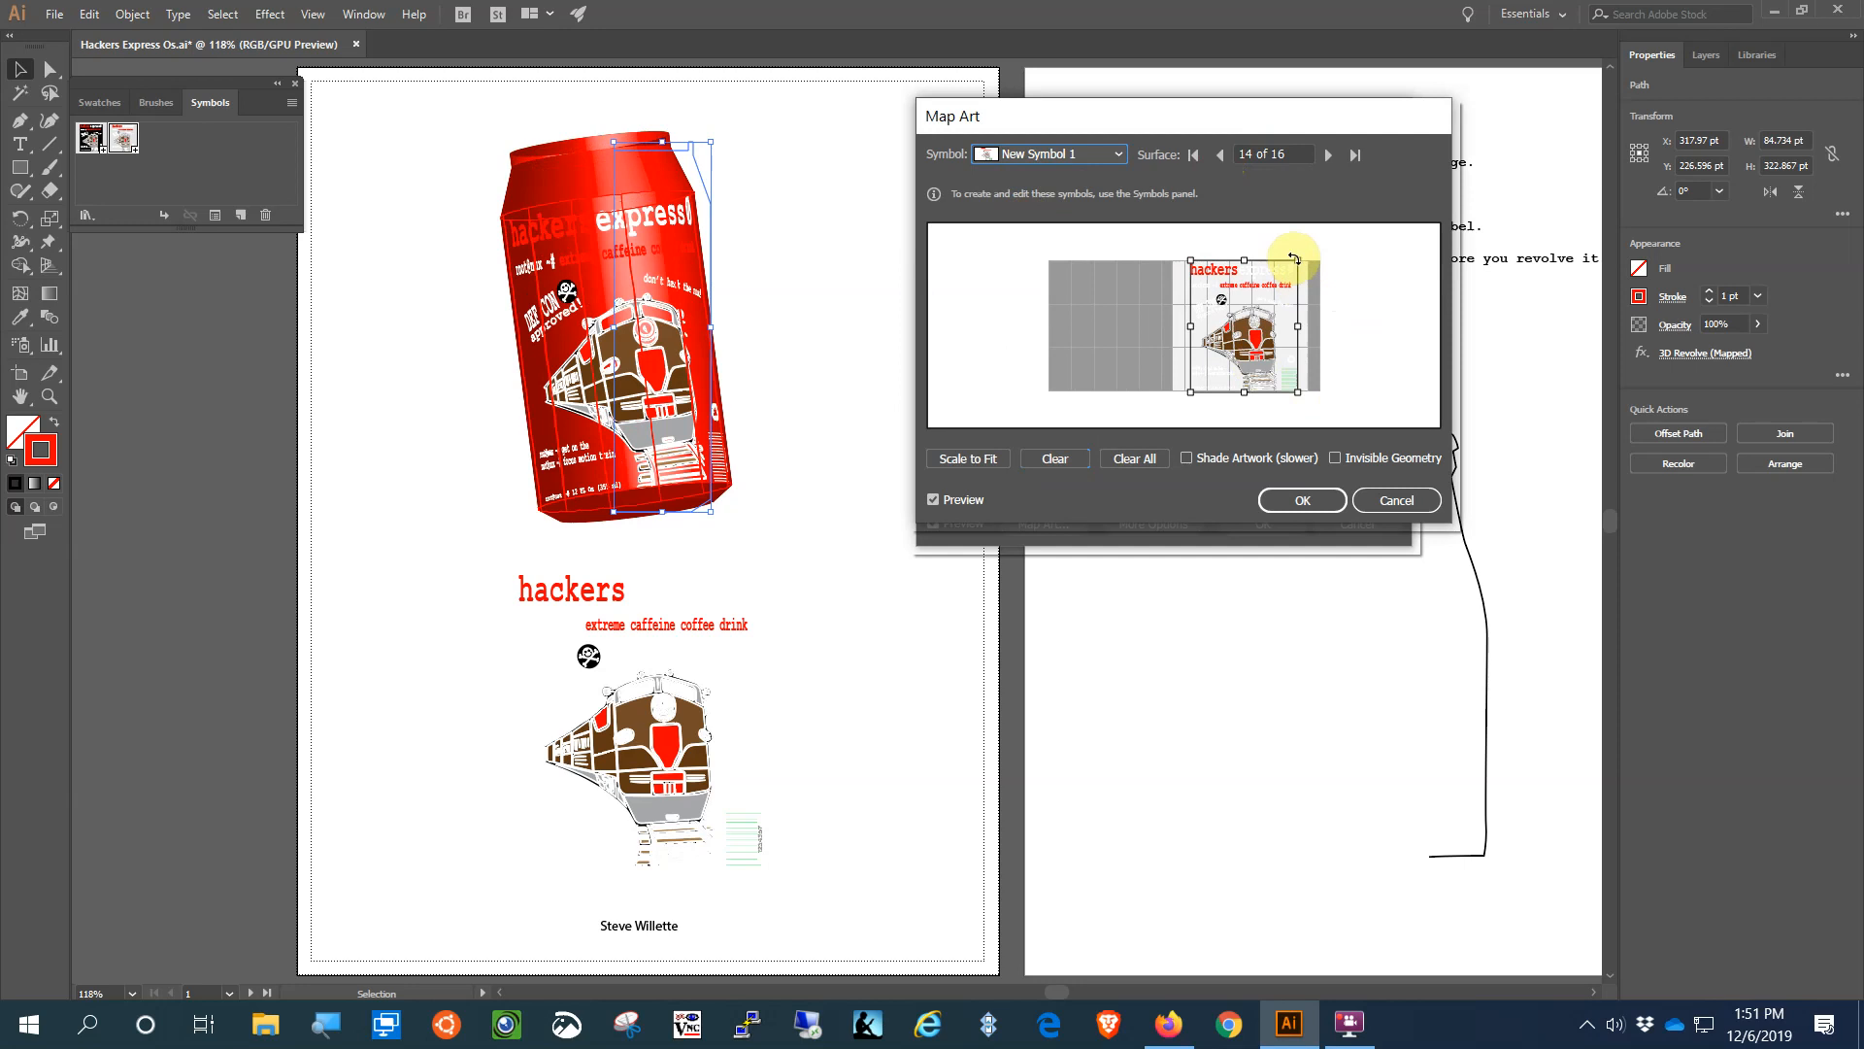
pyautogui.moveTo(1297, 263); pyautogui.dragTo(1290, 263)
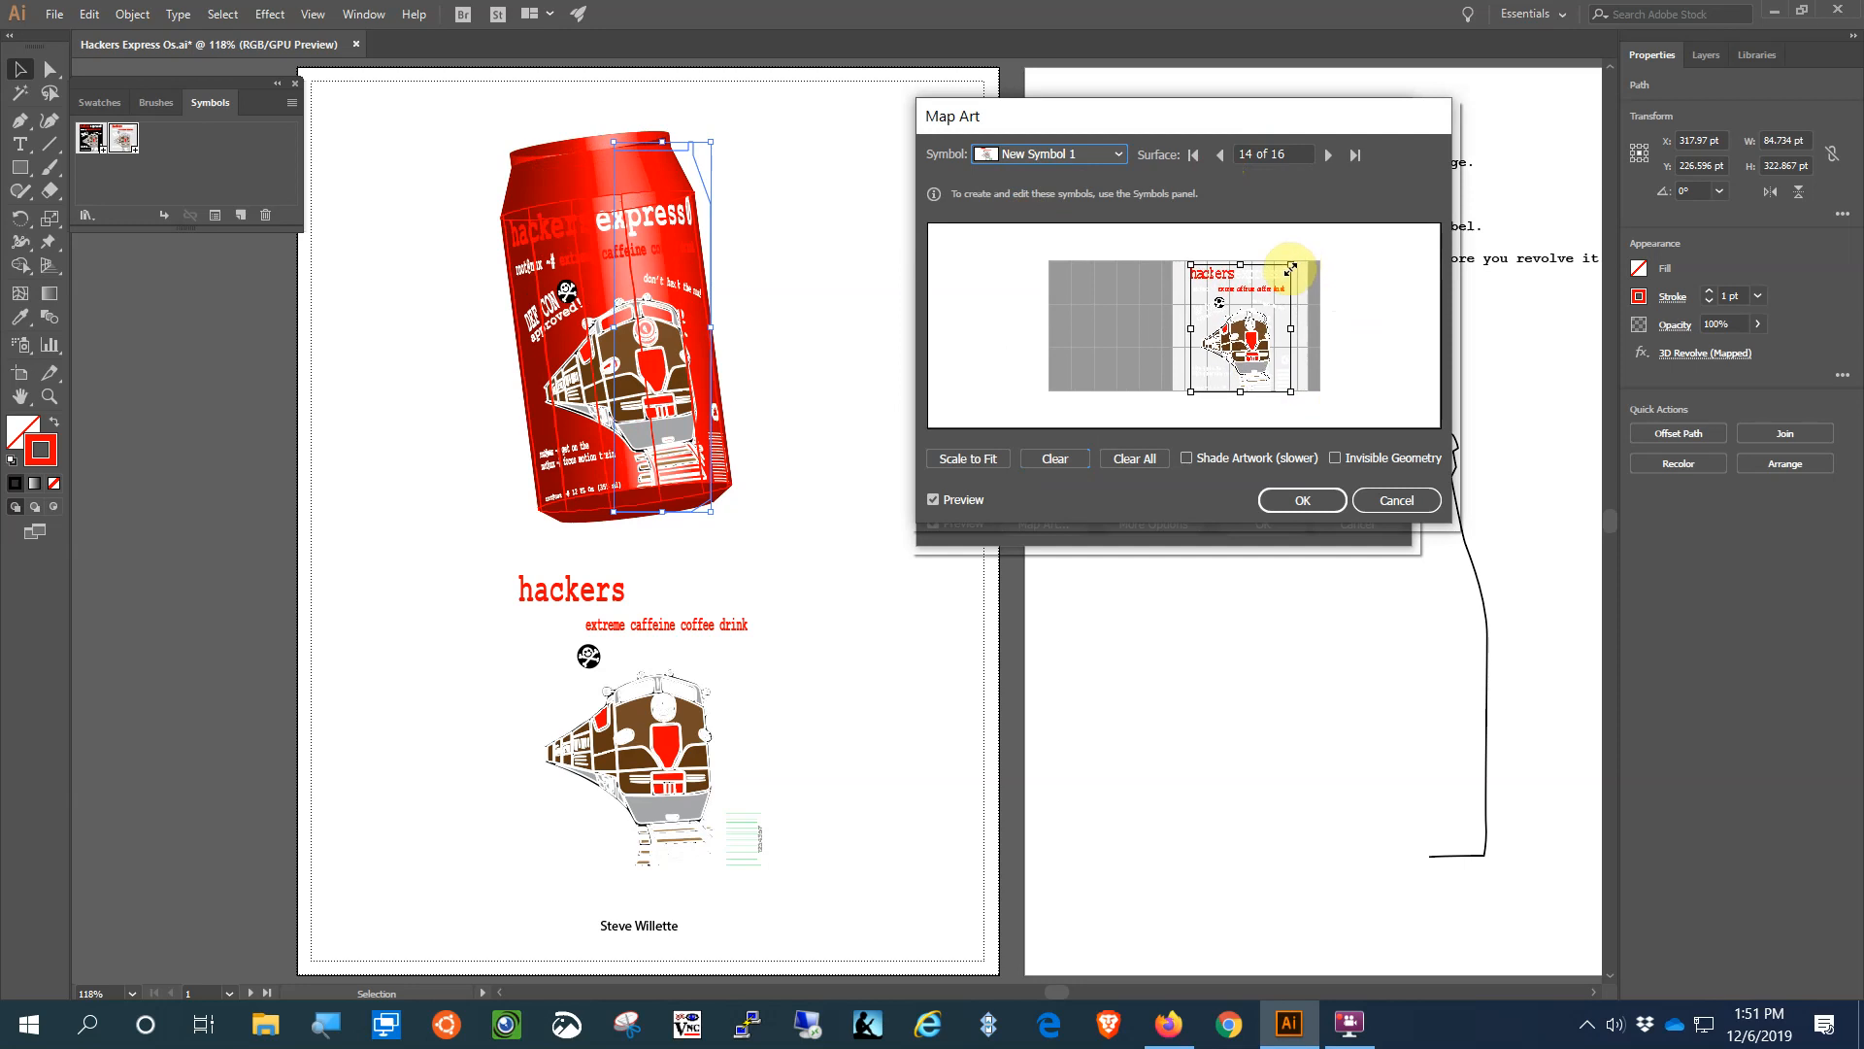
pyautogui.moveTo(1191, 391); pyautogui.dragTo(1193, 386)
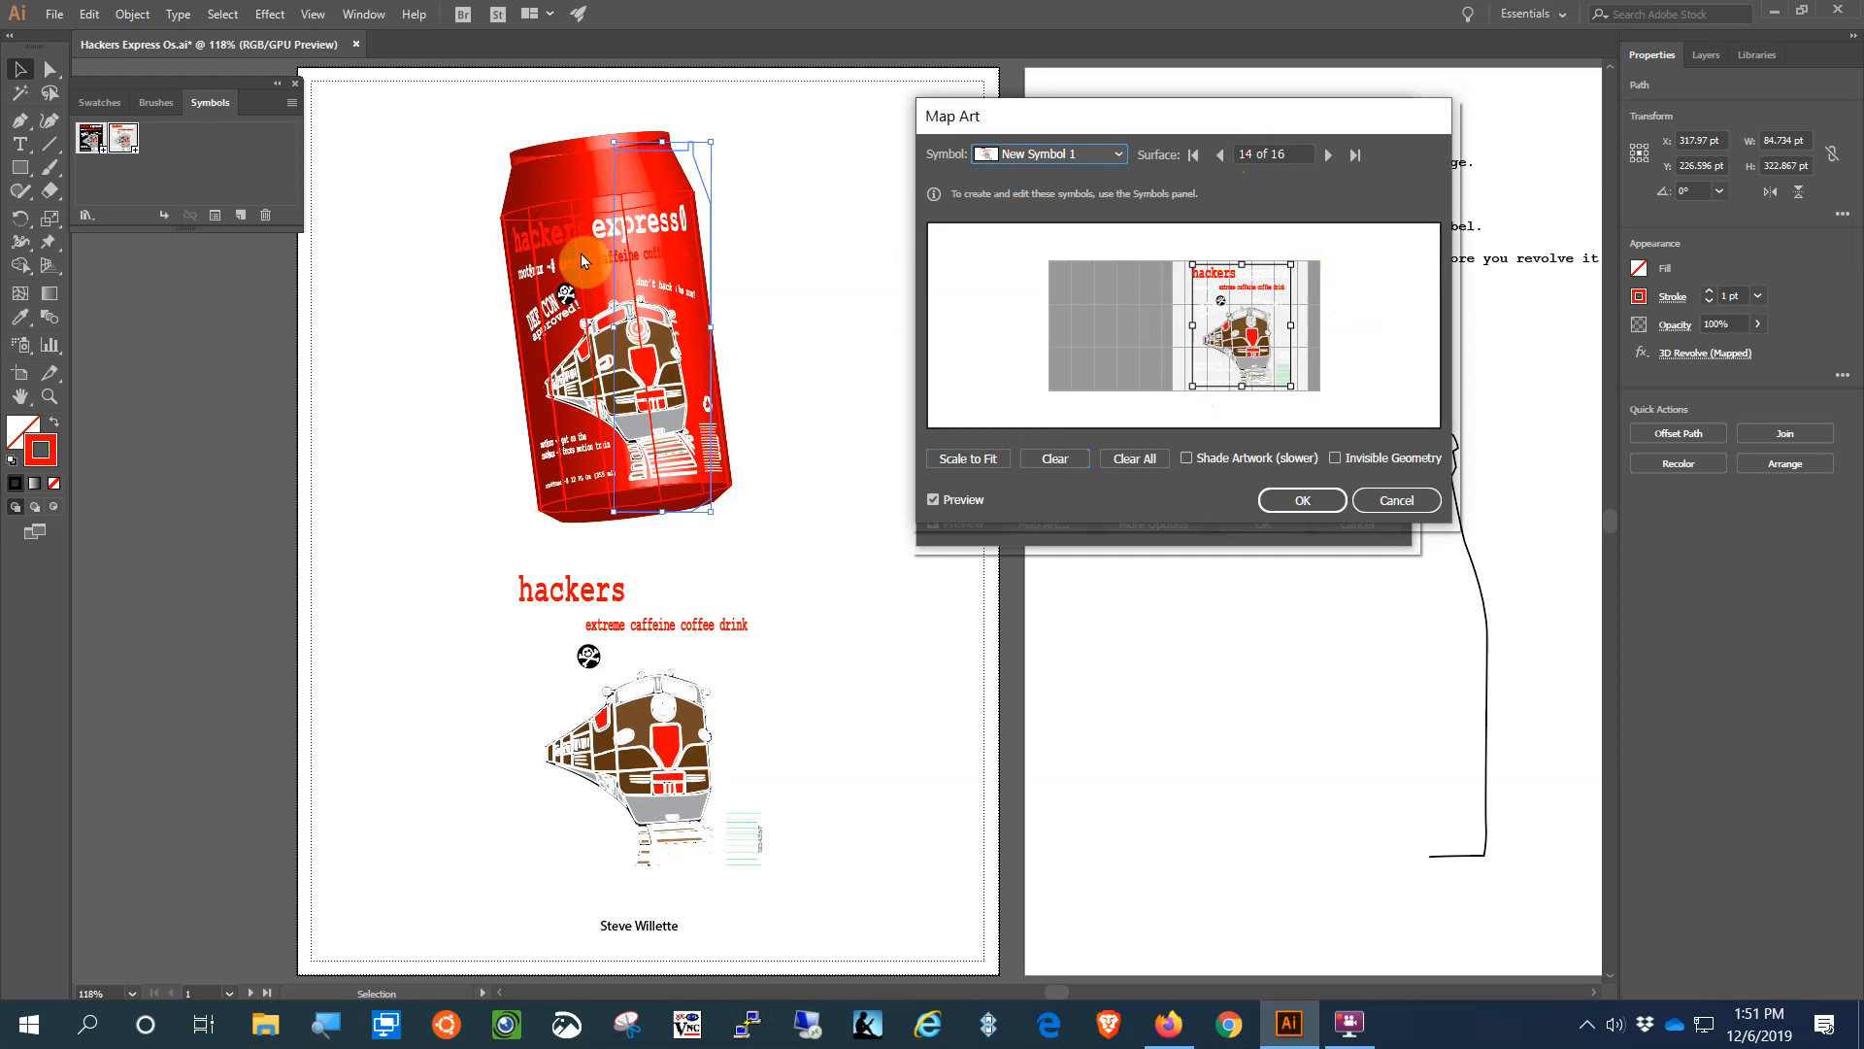
pyautogui.click(1302, 501)
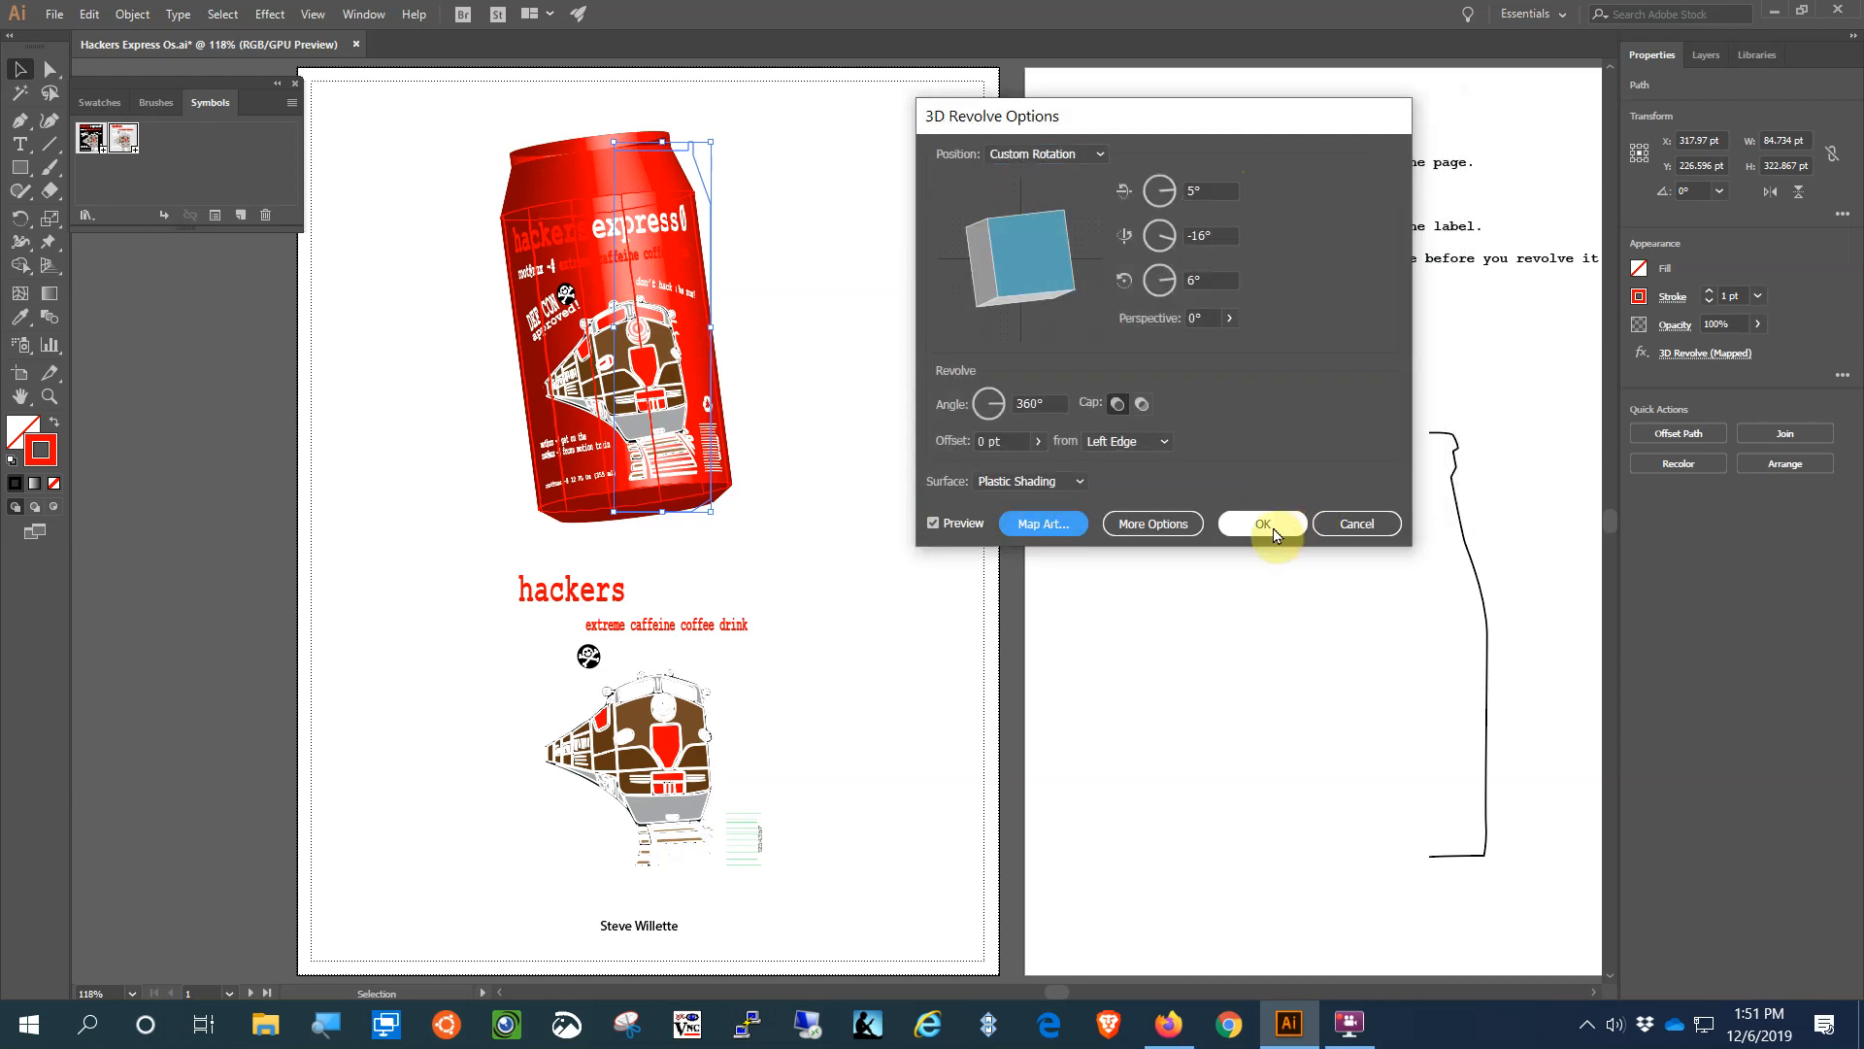
pyautogui.click(1272, 529)
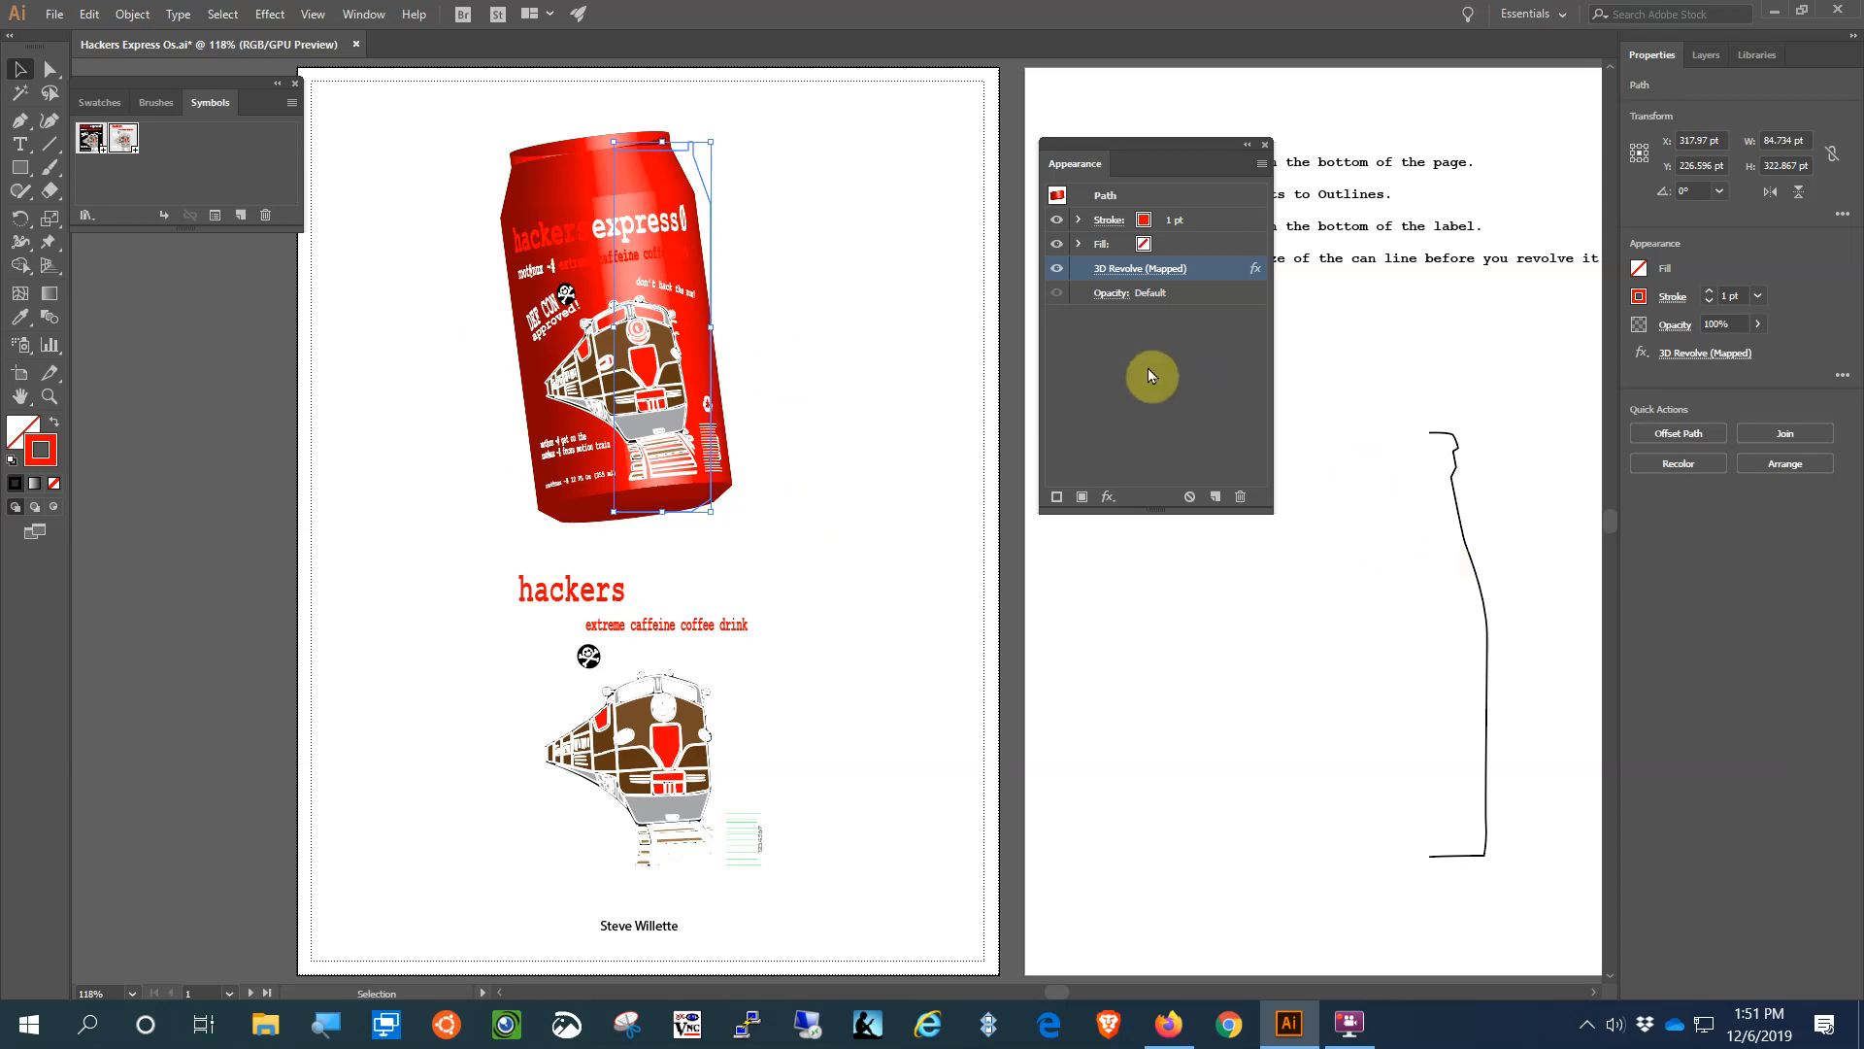
# - Try yellow and blue as the can's stroke color, settle on dark brown, and deselect the can
pyautogui.click(1639, 296)
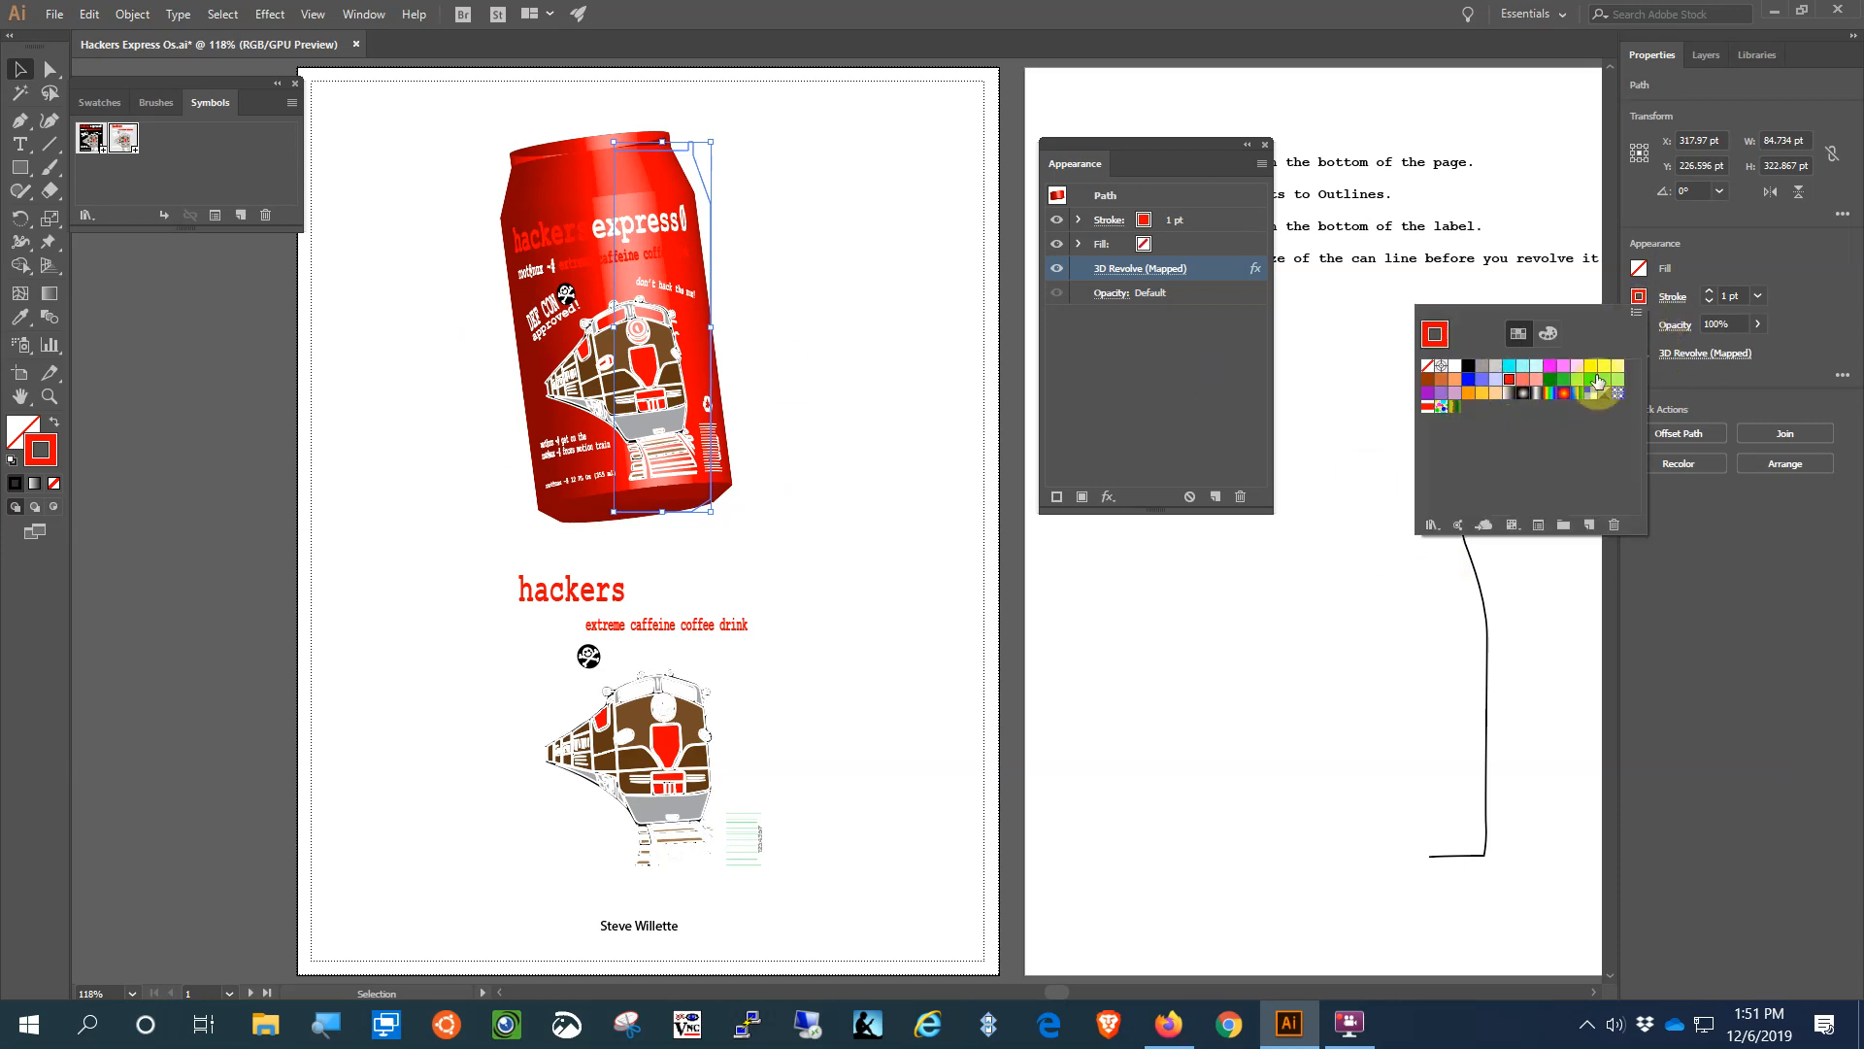
pyautogui.click(1592, 367)
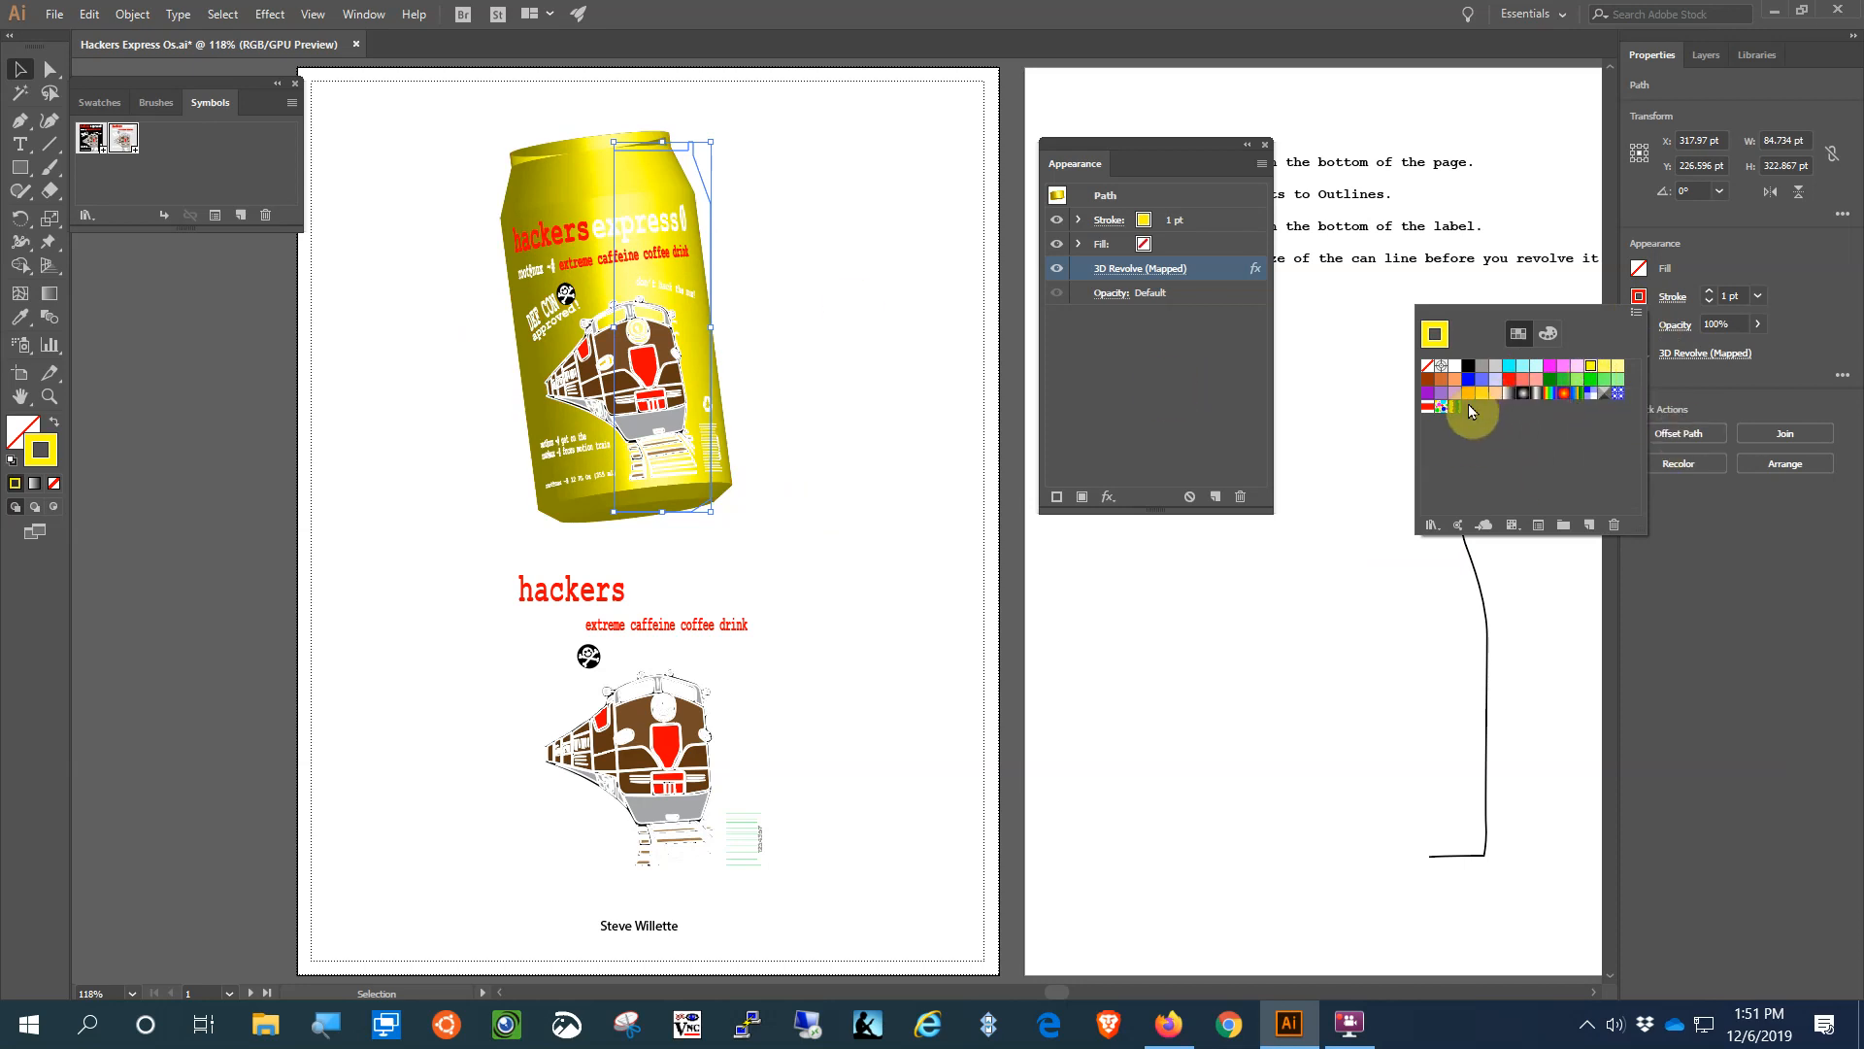
pyautogui.click(1469, 378)
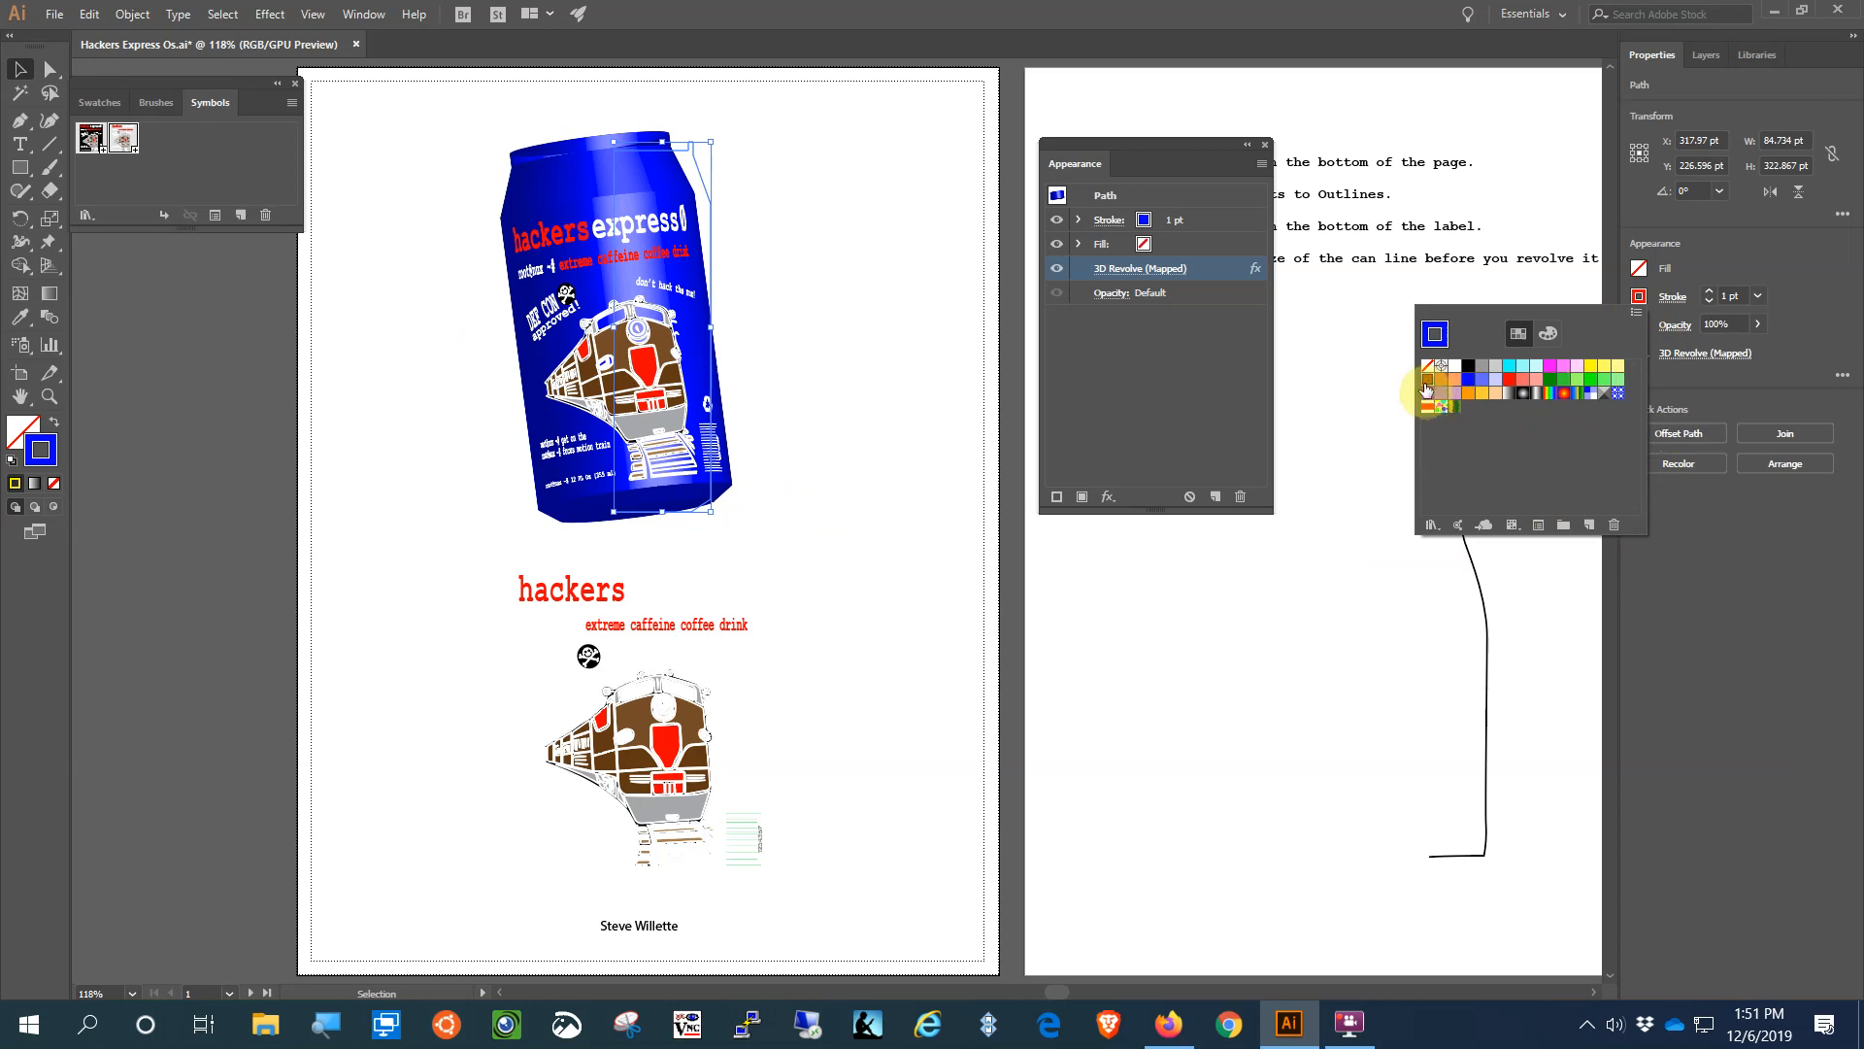
pyautogui.click(1426, 381)
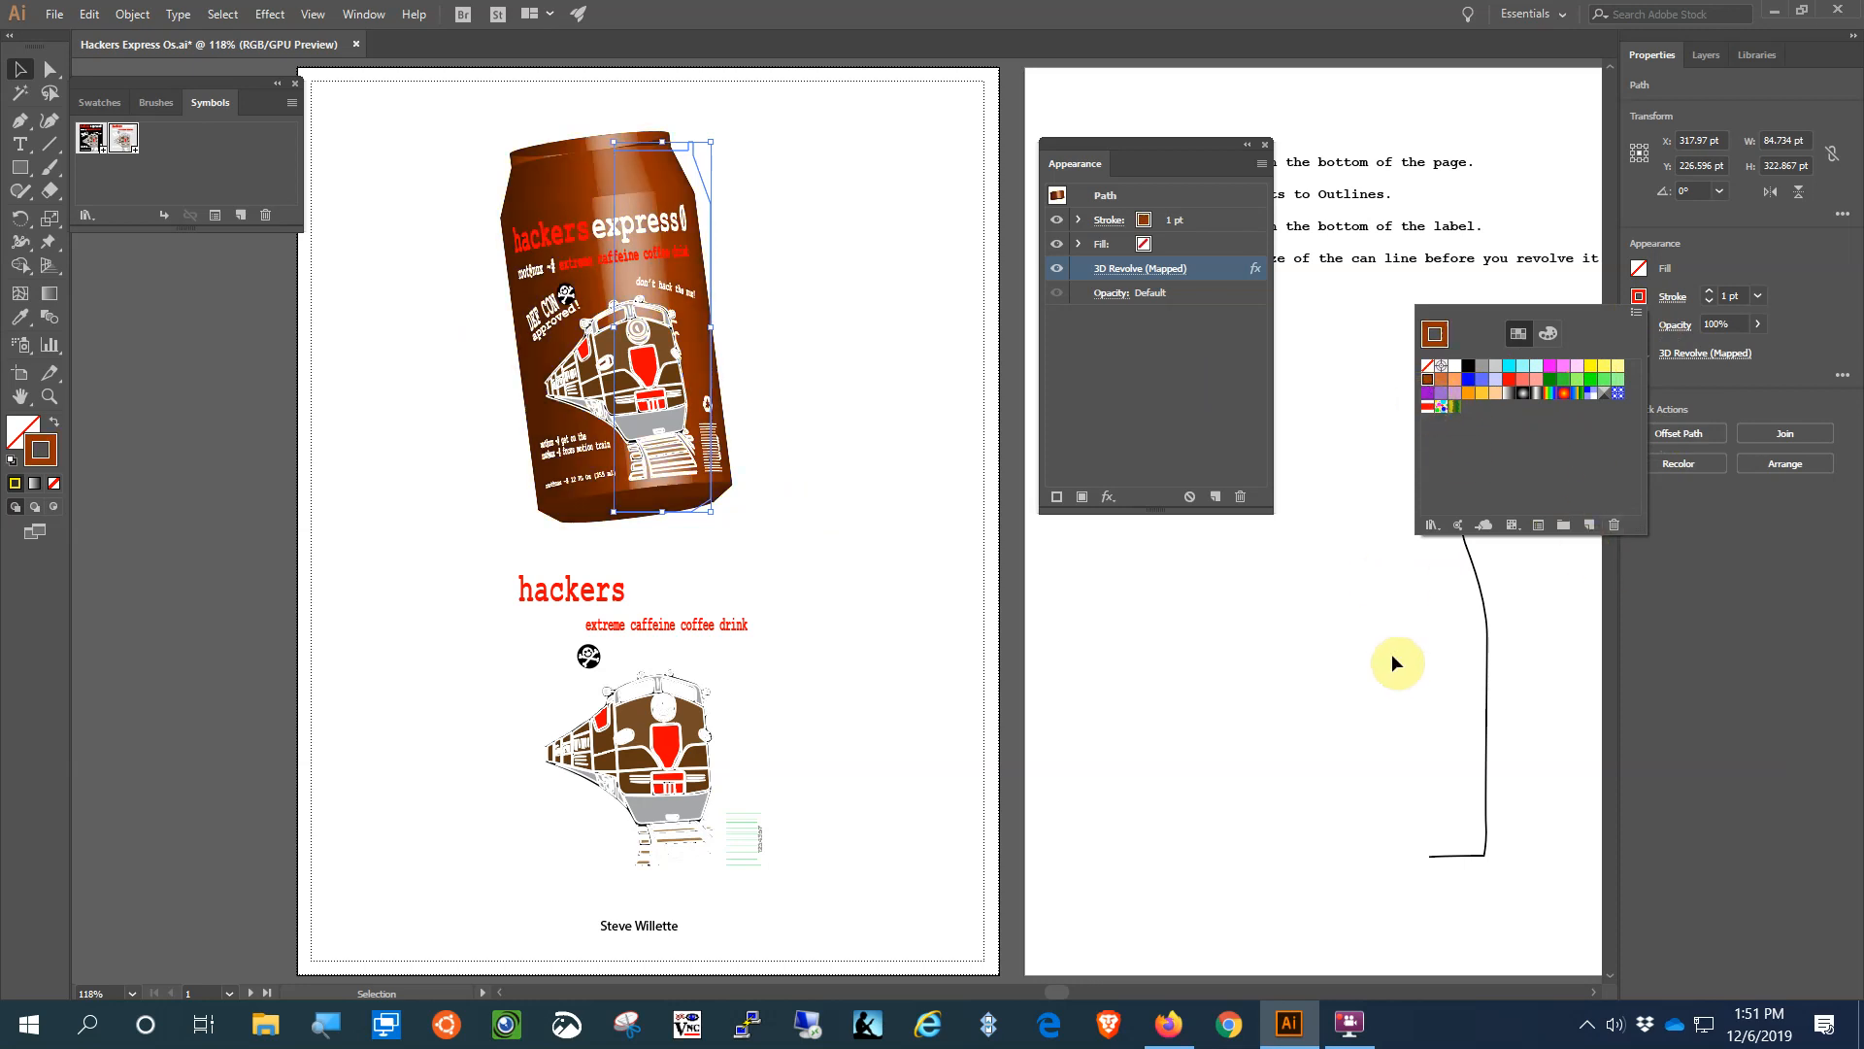
pyautogui.click(790, 404)
pyautogui.click(911, 493)
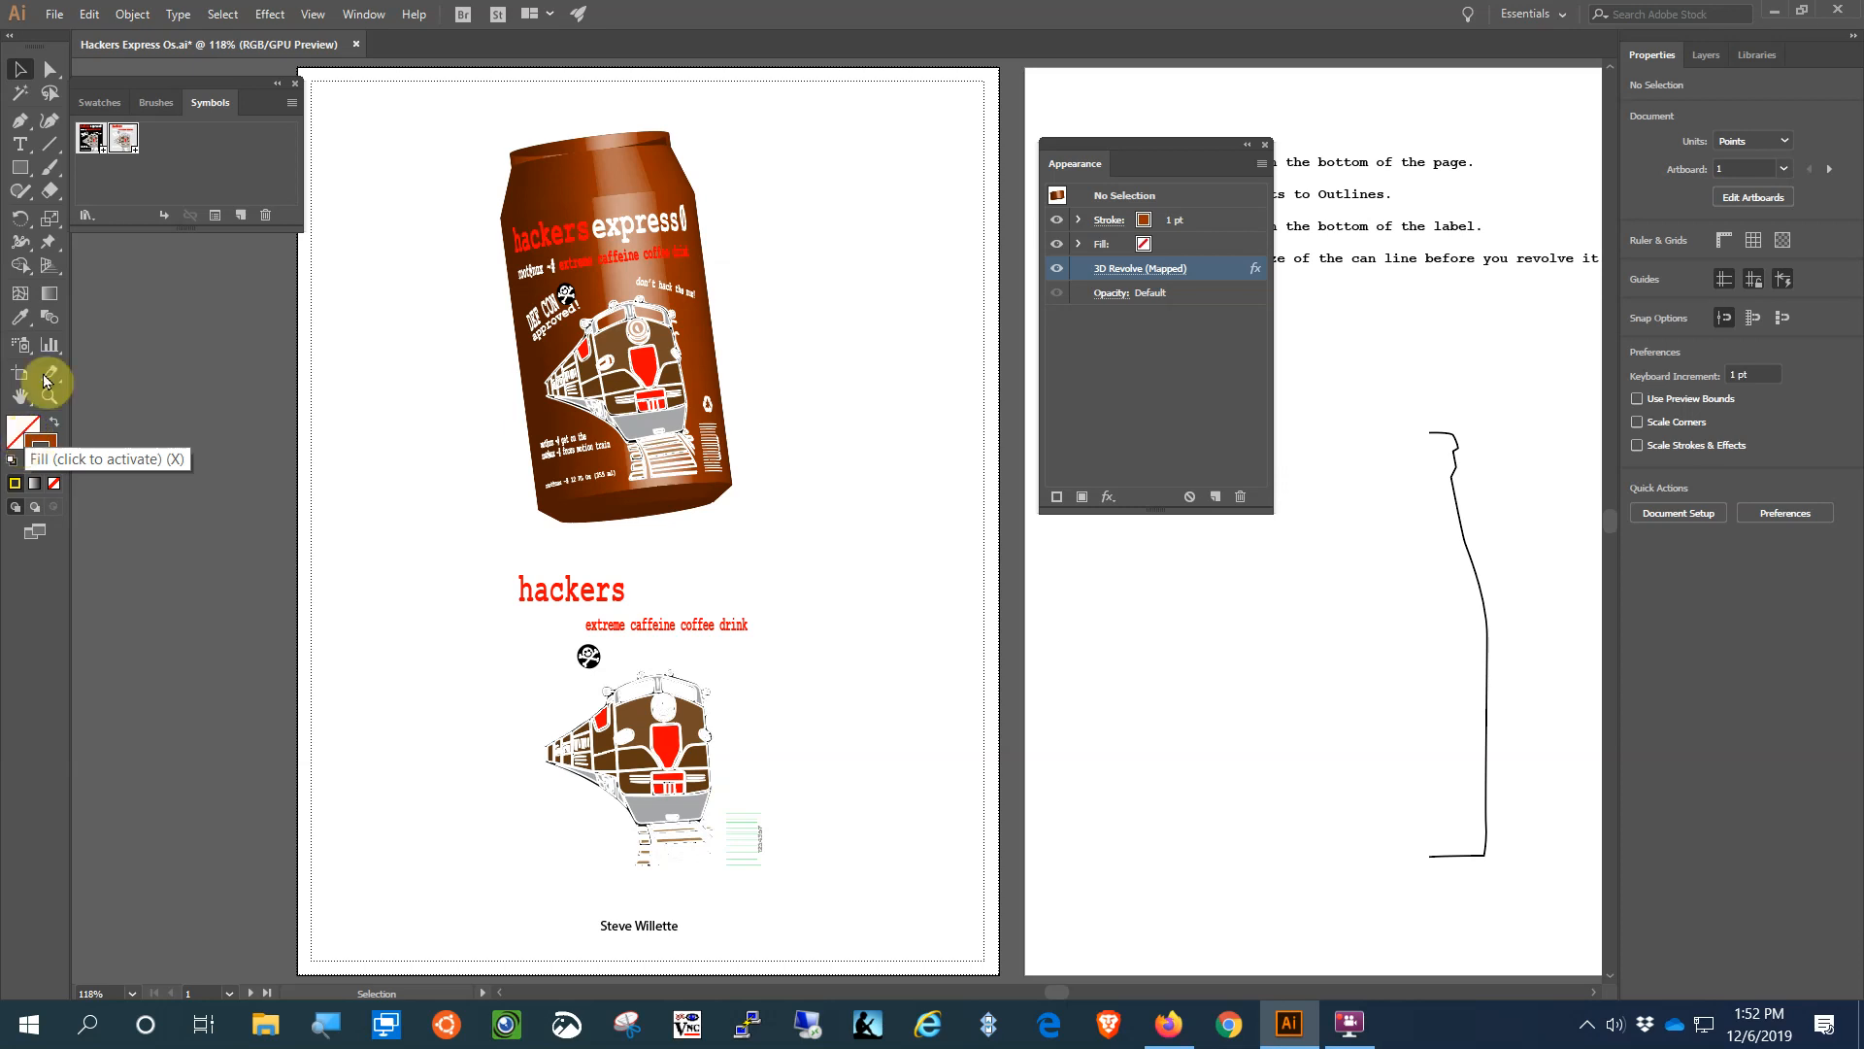
# - Draw a rectangle about 241 by 271 pt over the flat label and fill it with the can's dark brown
pyautogui.click(20, 167)
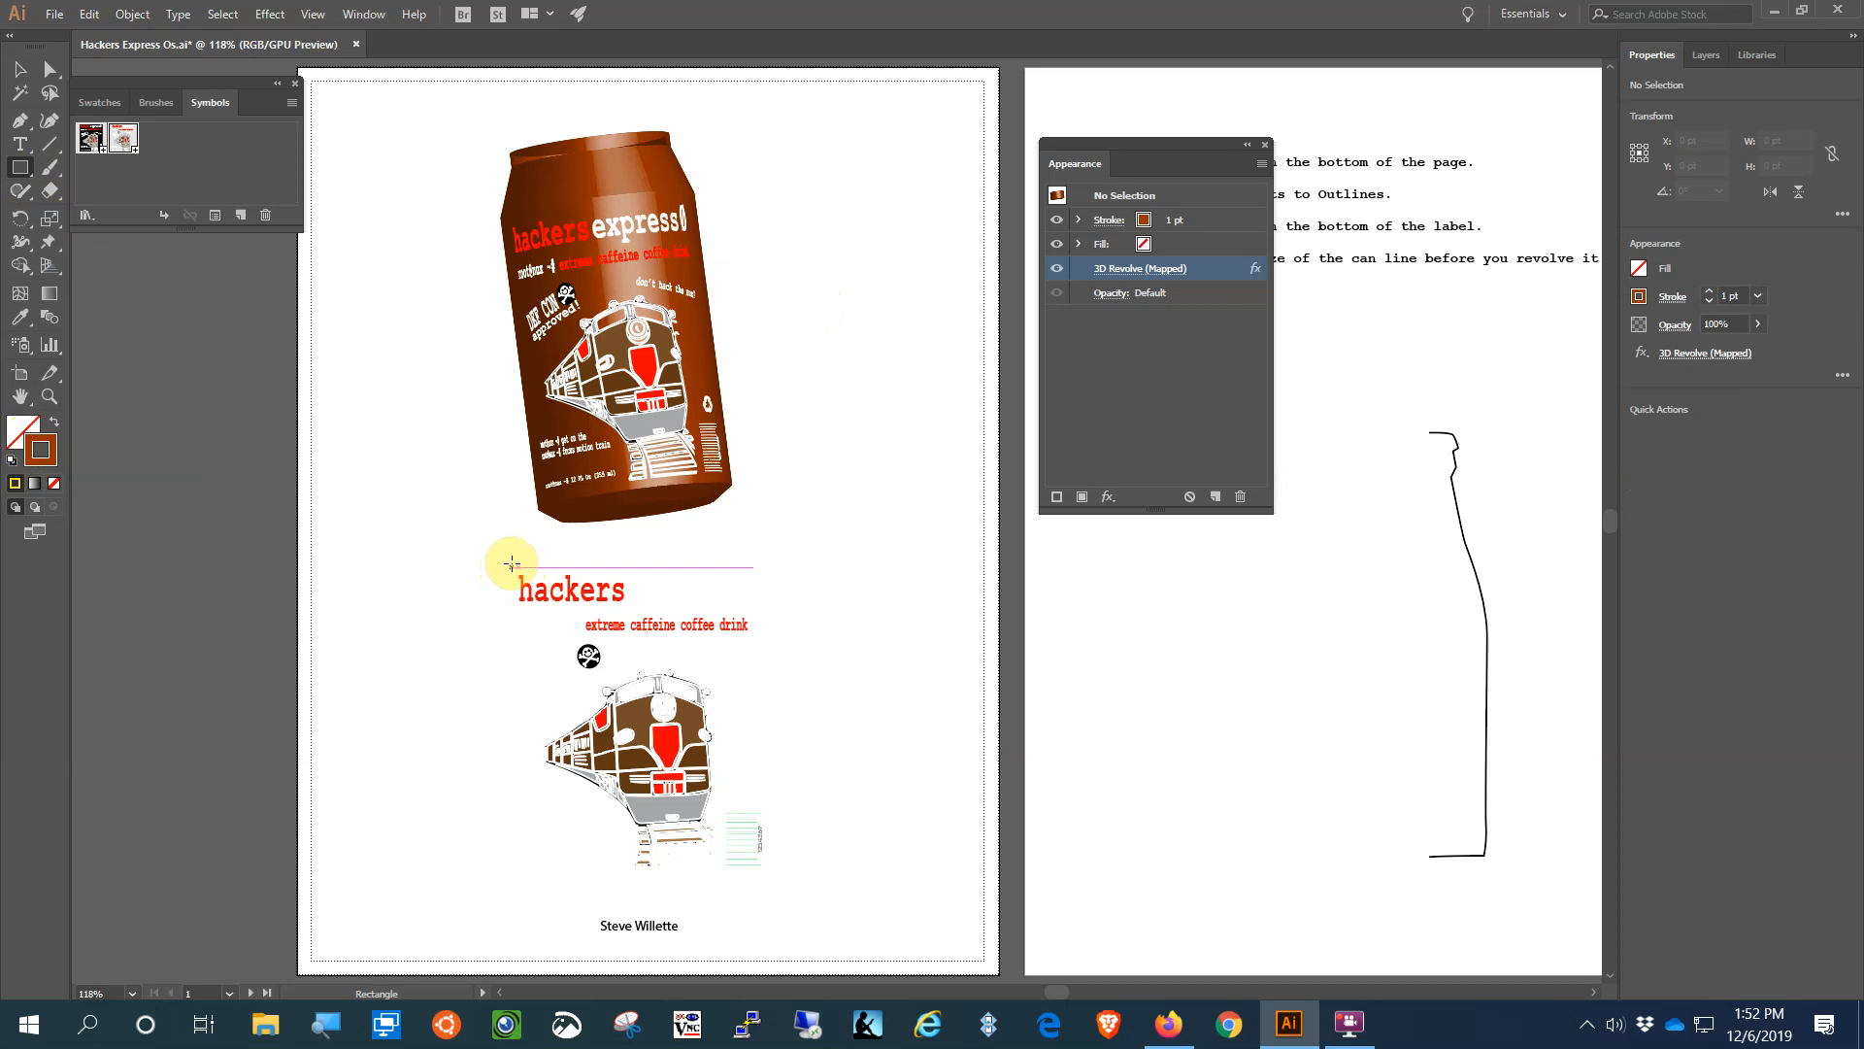
pyautogui.moveTo(512, 567); pyautogui.dragTo(787, 876)
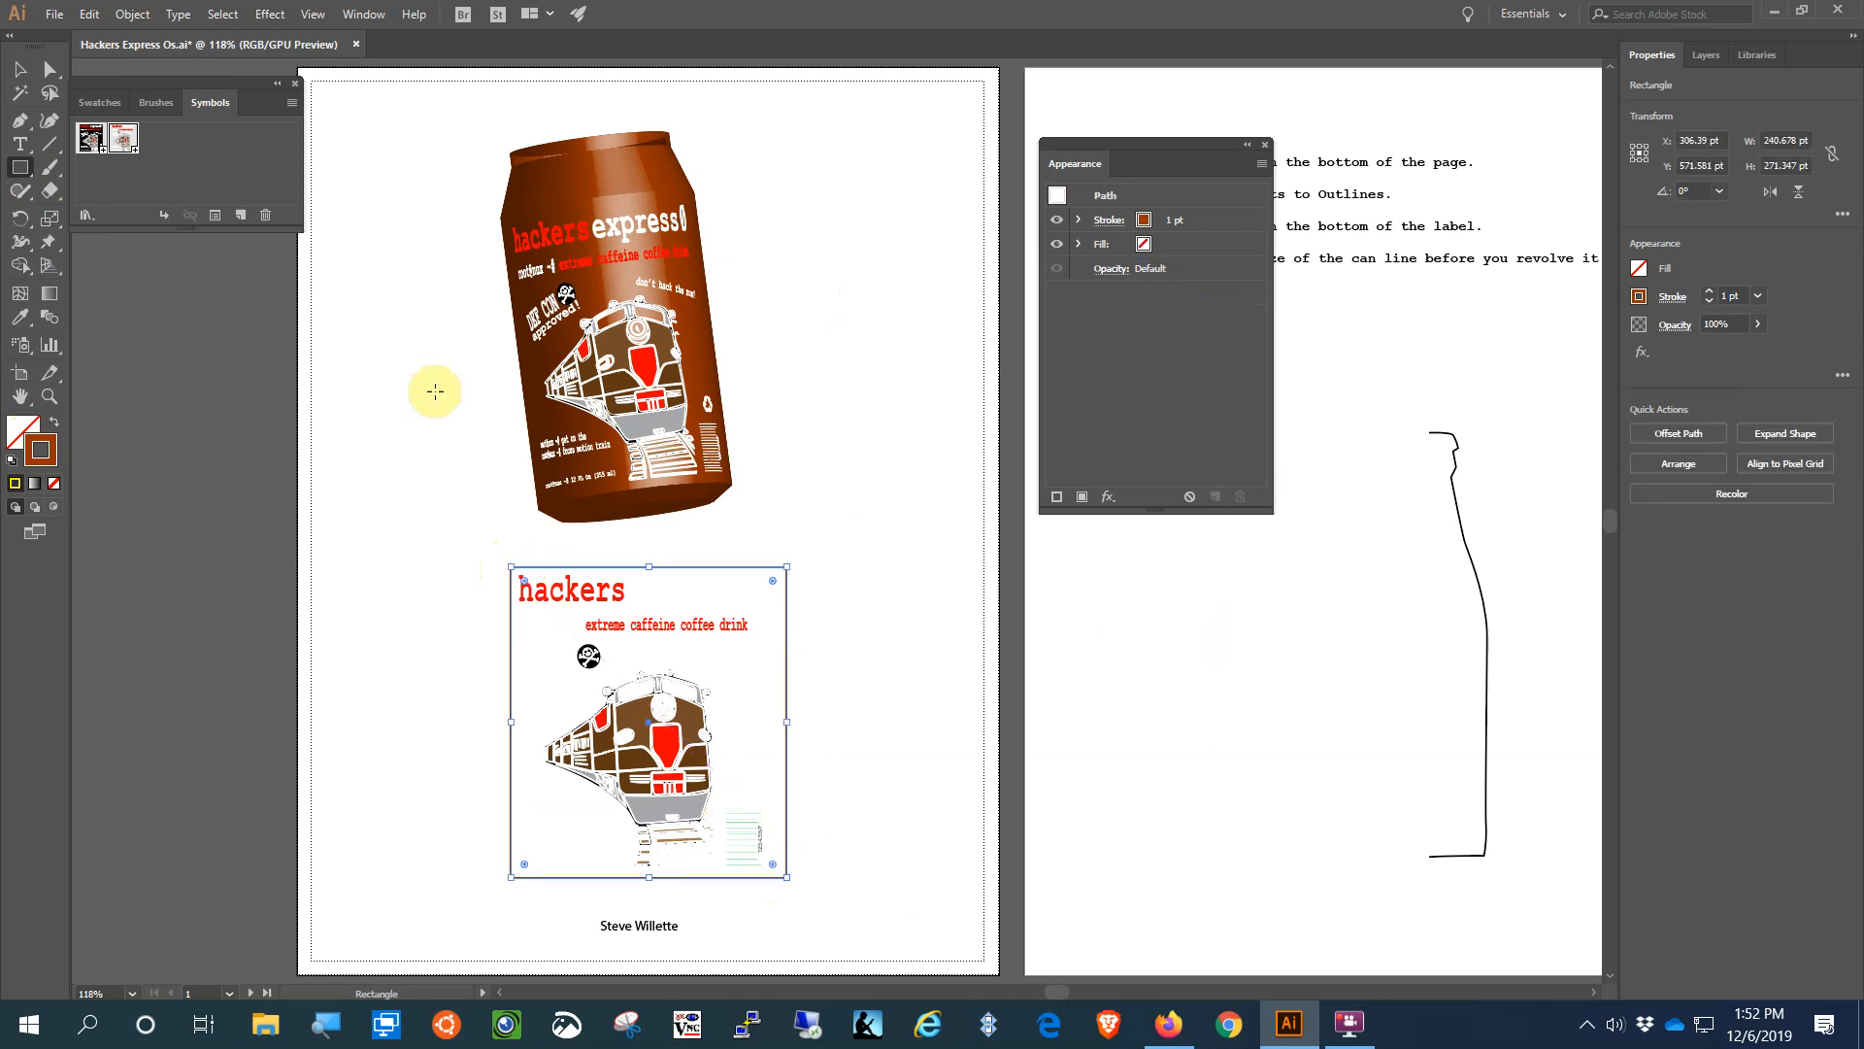
pyautogui.doubleClick(23, 436)
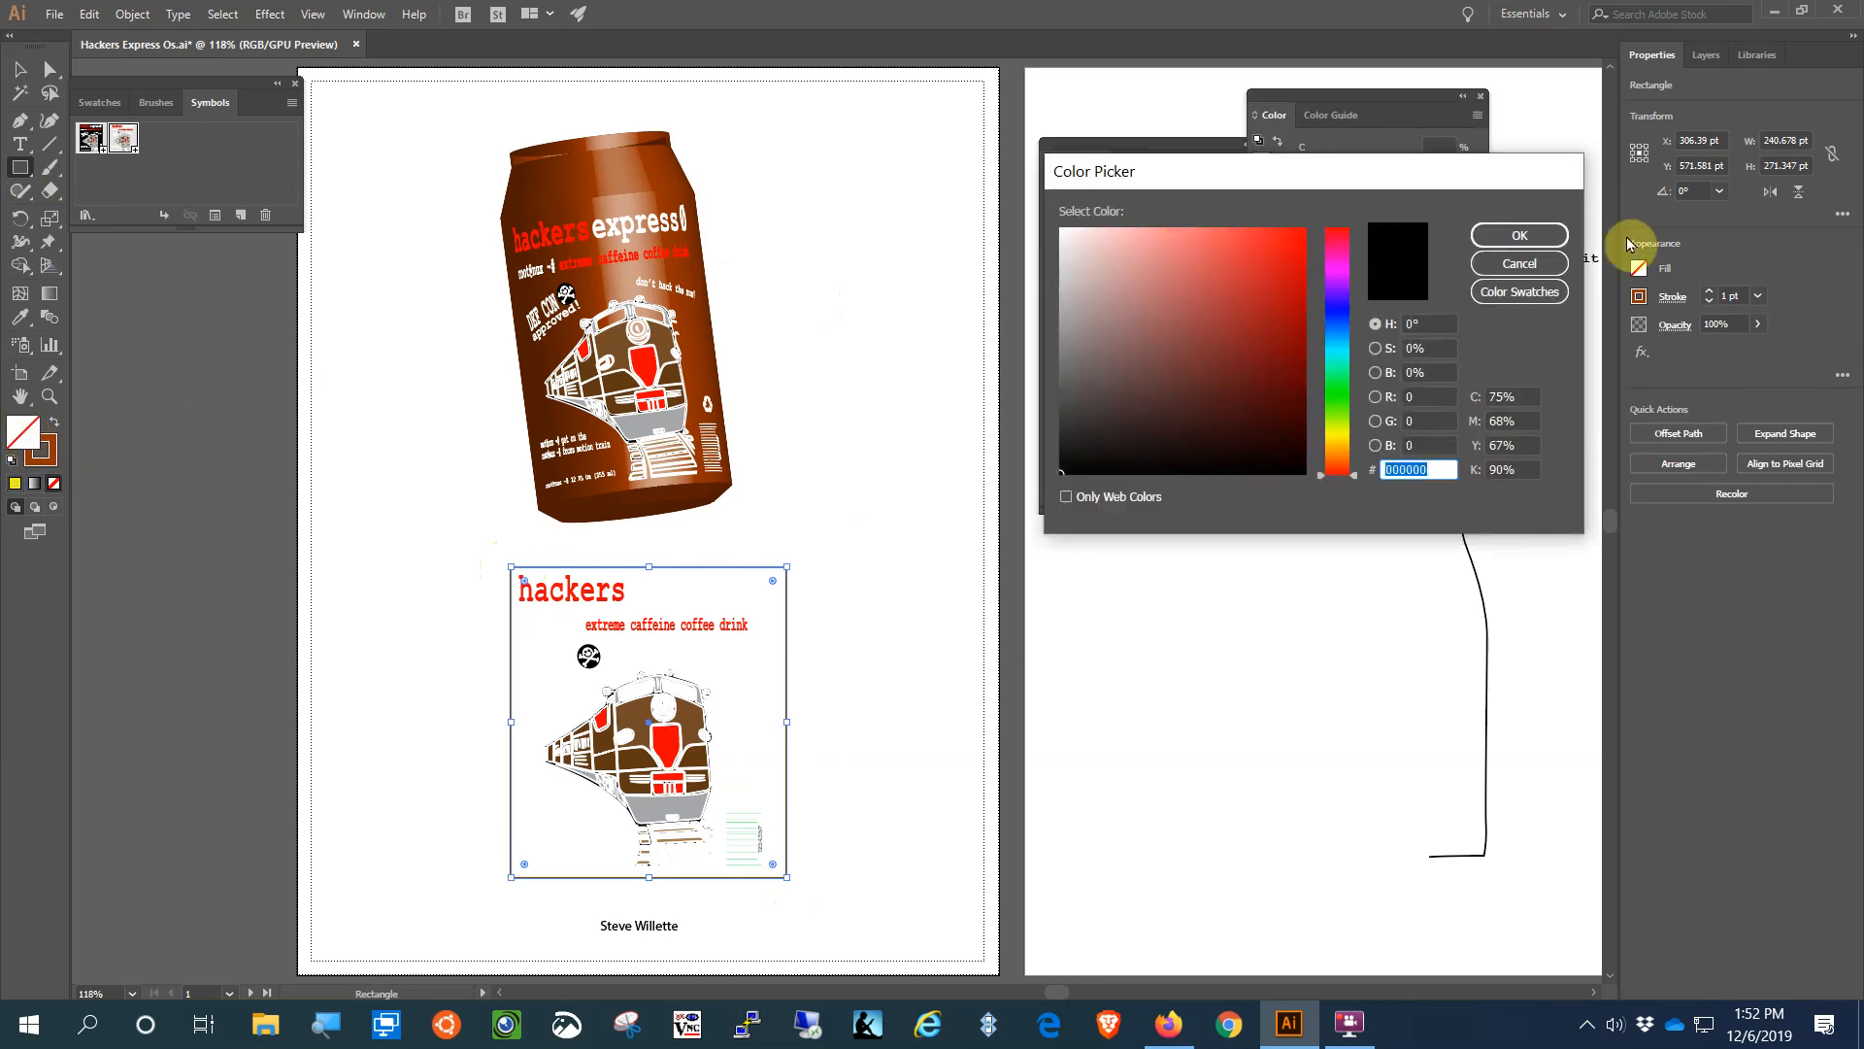
pyautogui.click(1544, 263)
pyautogui.click(1641, 271)
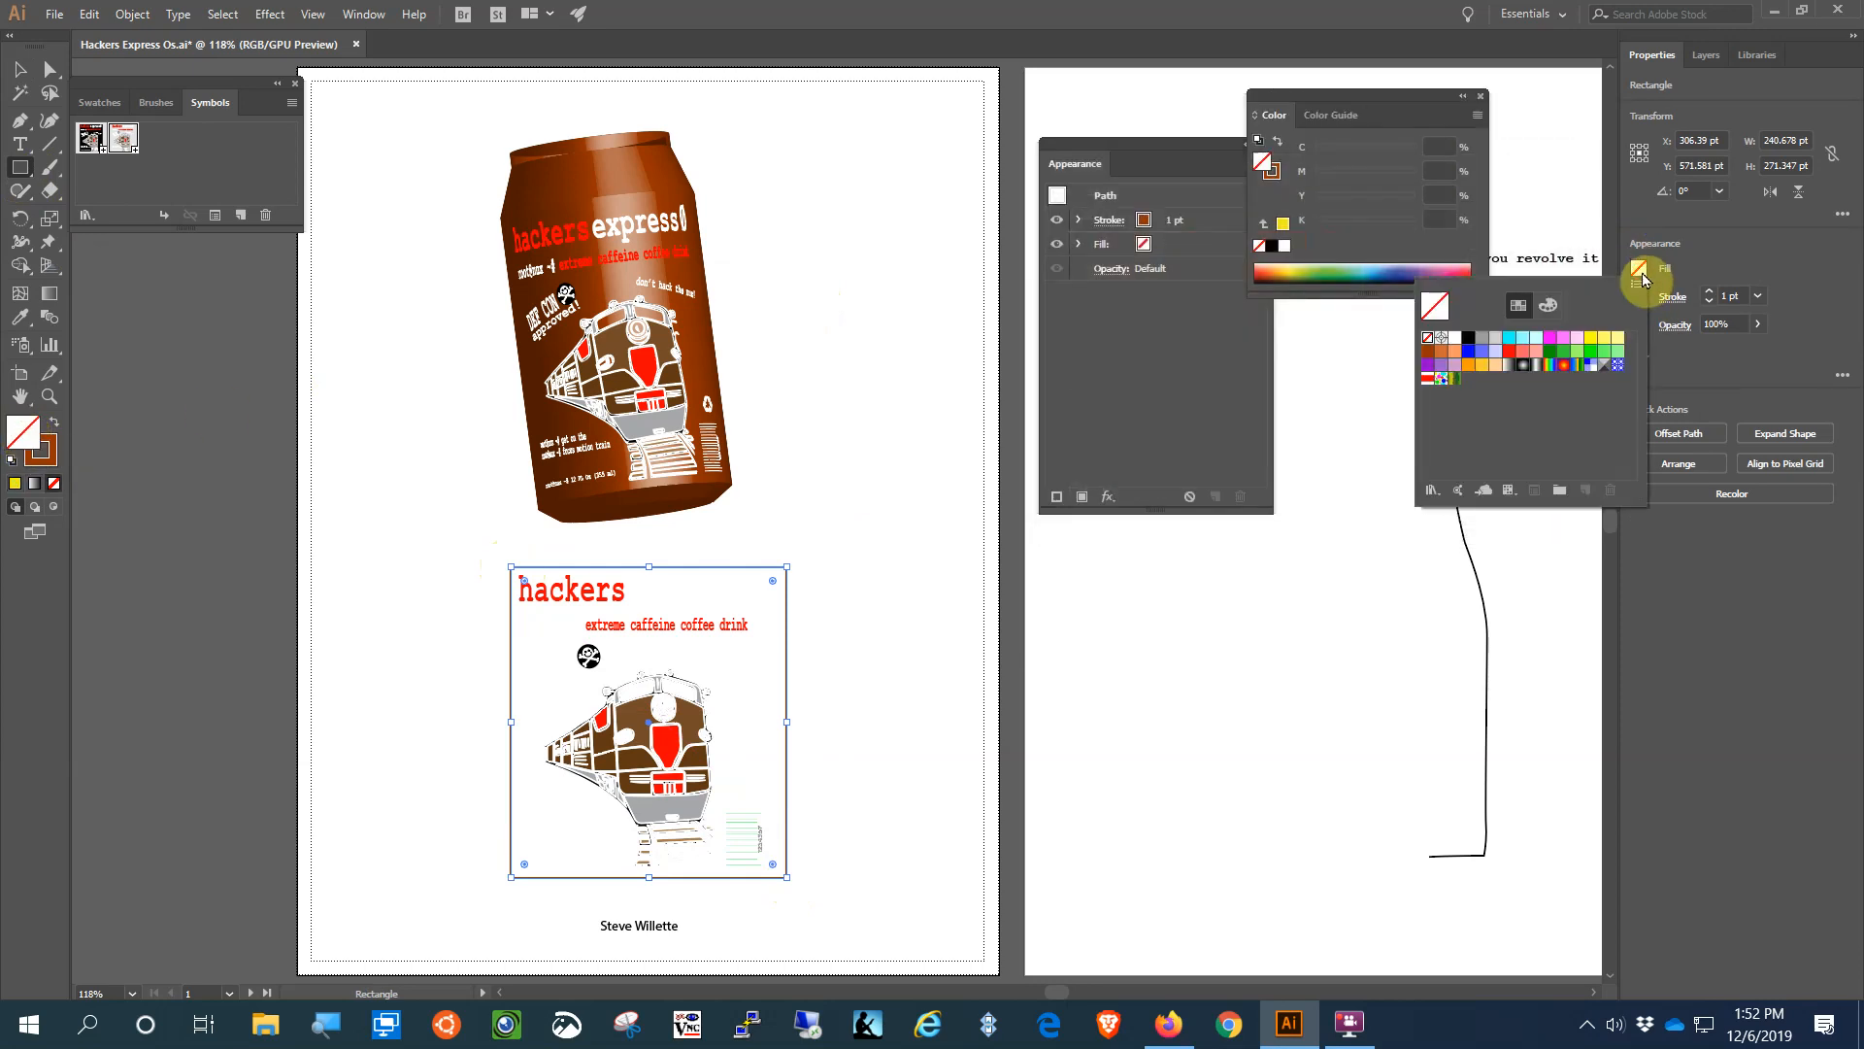
pyautogui.click(1429, 354)
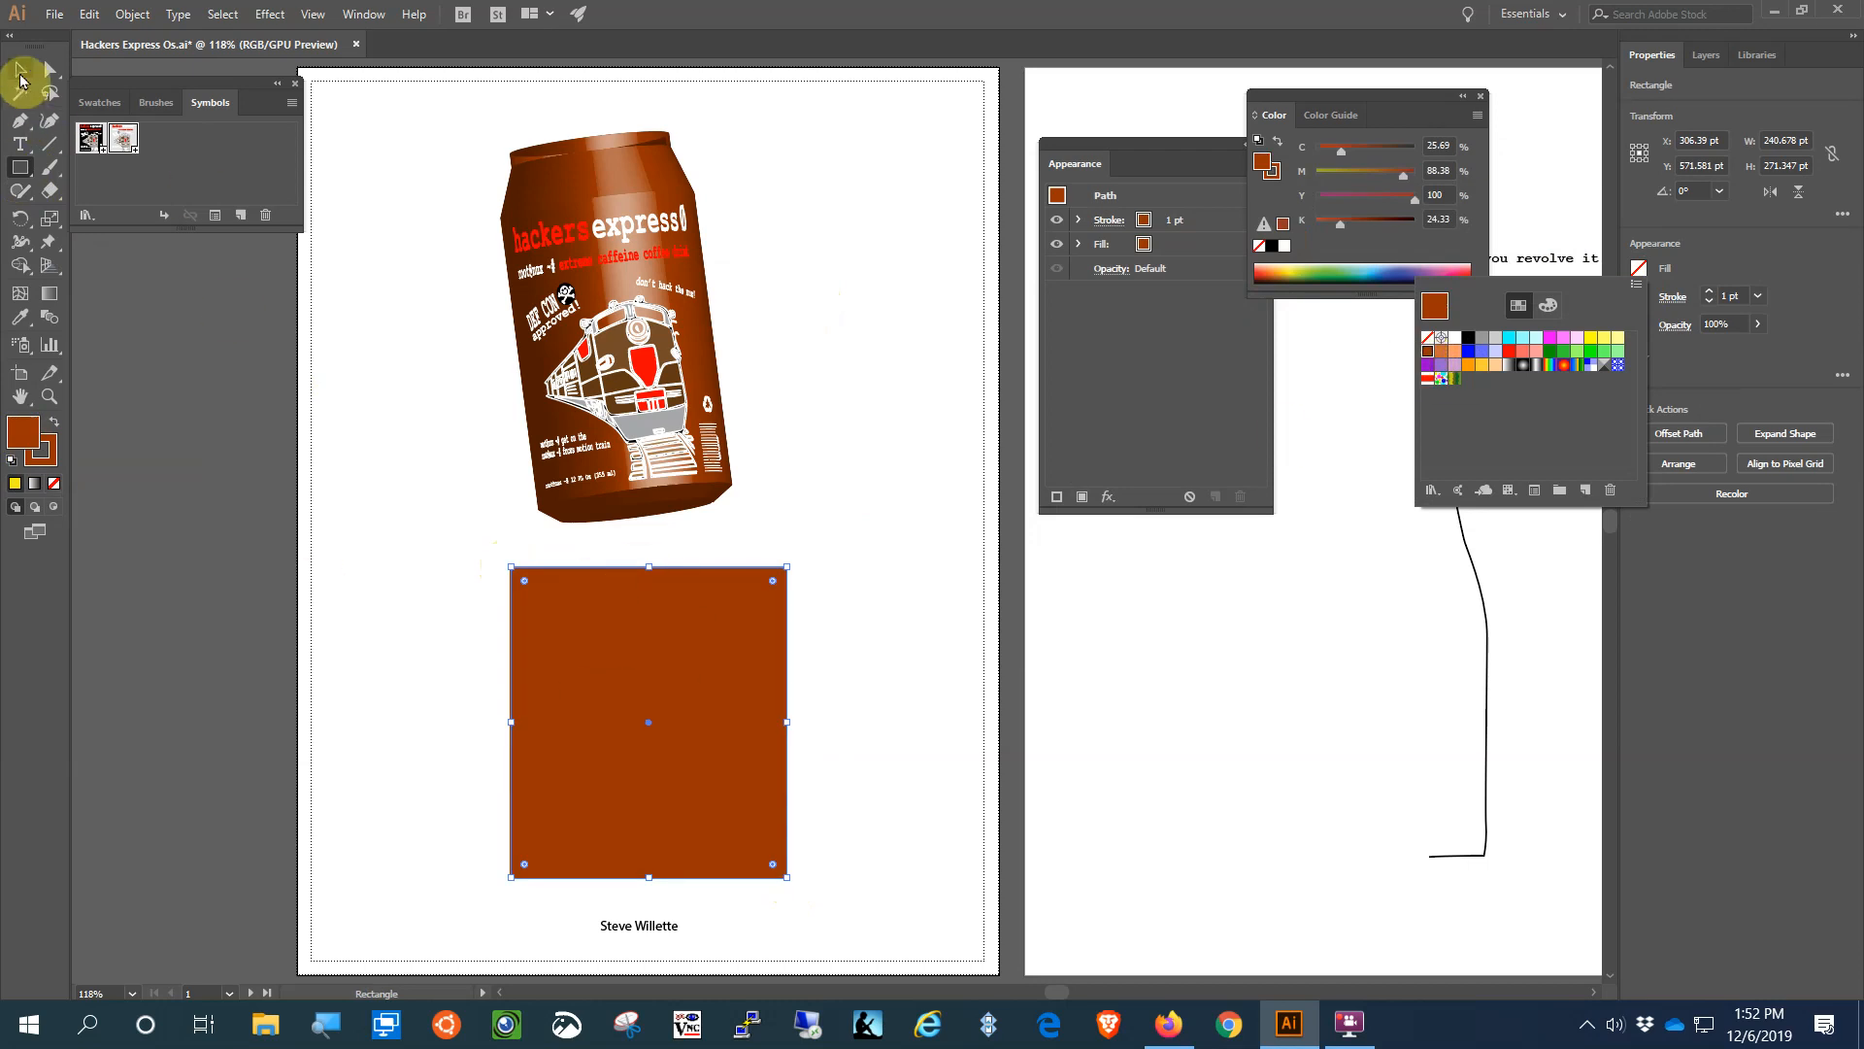
# - Send the brown rectangle behind the flat label artwork, narrow it slightly from its right edge, and deselect it
pyautogui.click(138, 16)
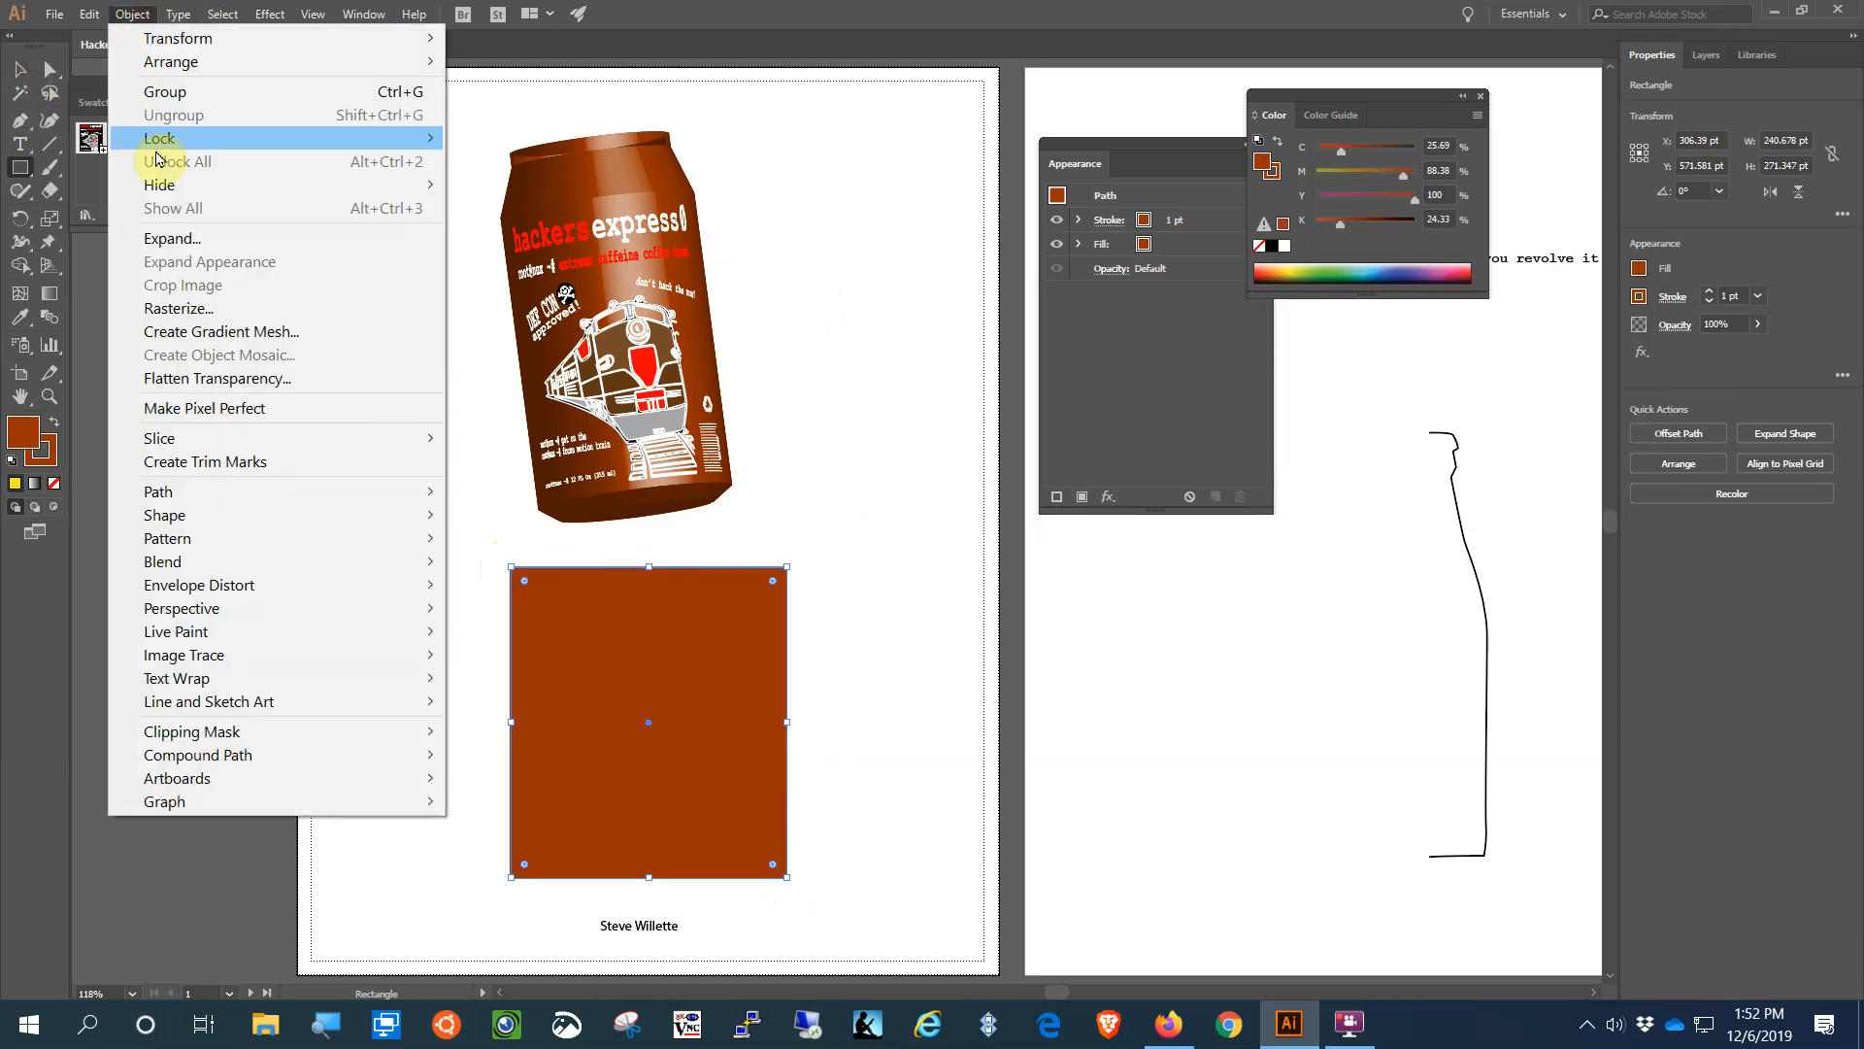
pyautogui.moveTo(194, 70)
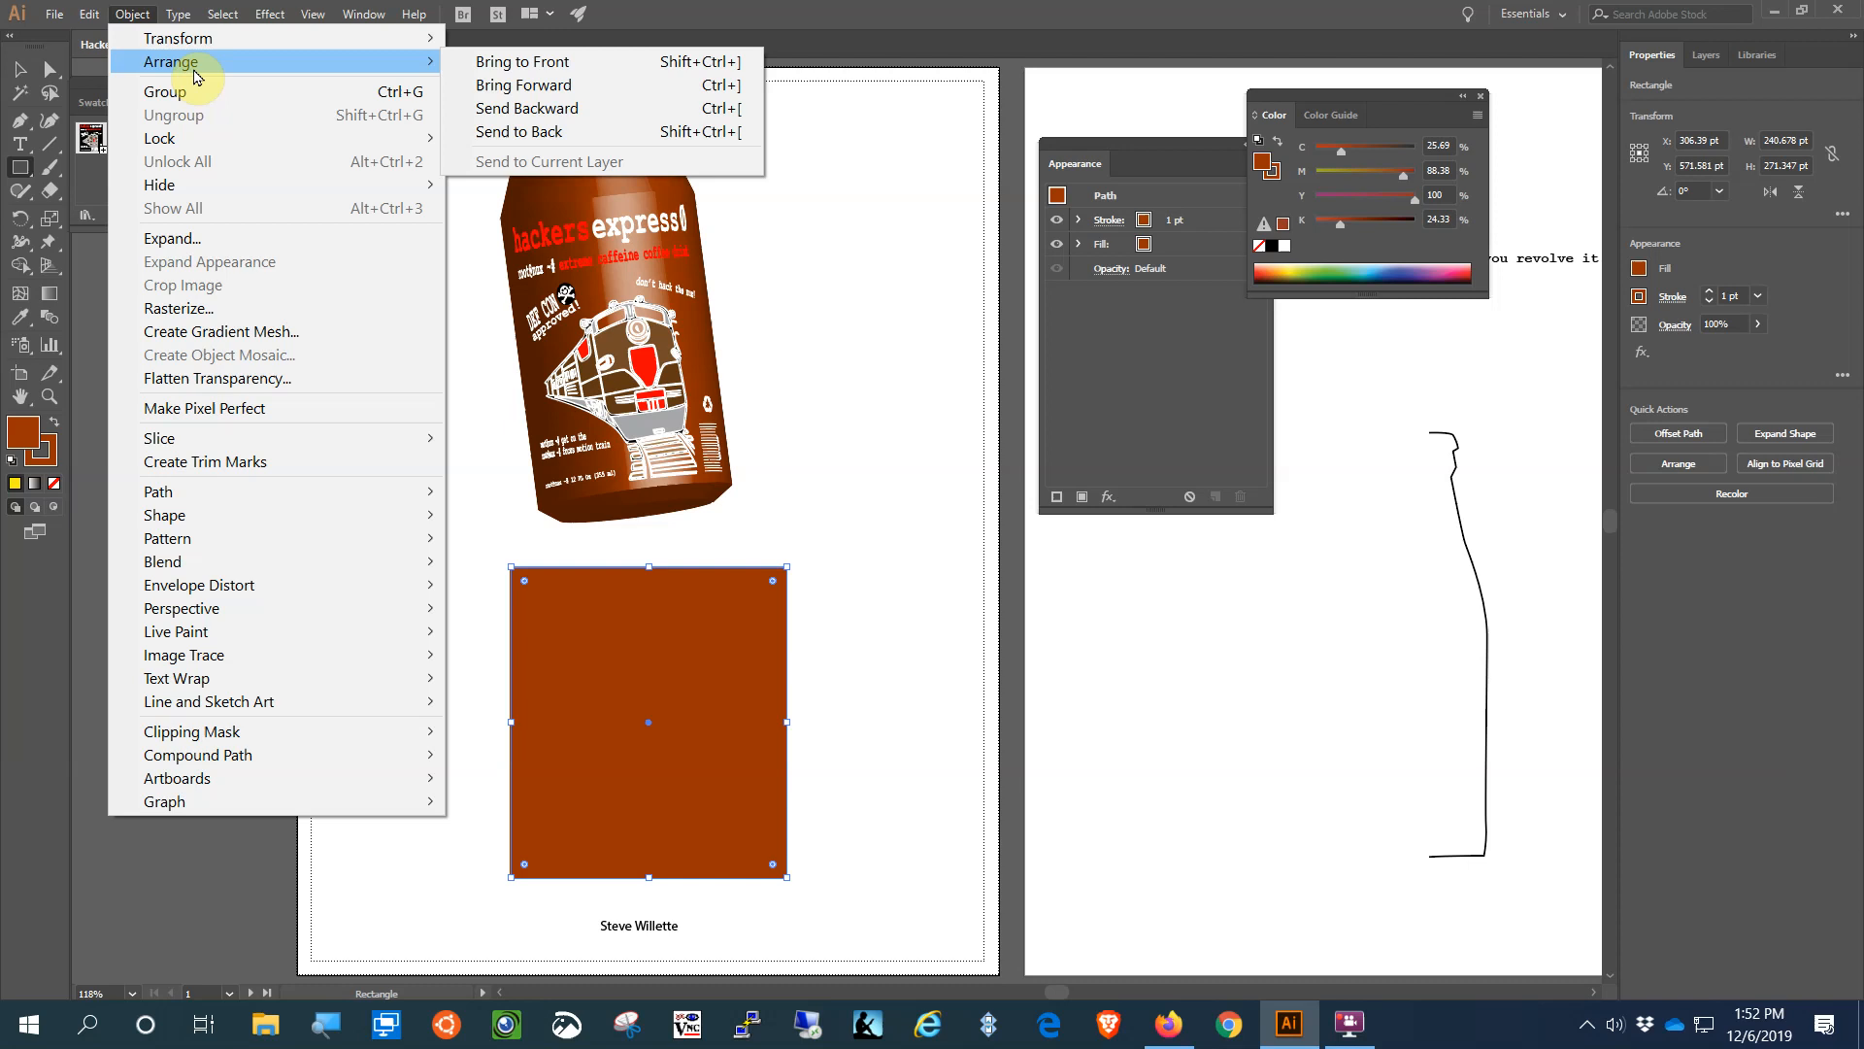
pyautogui.click(622, 131)
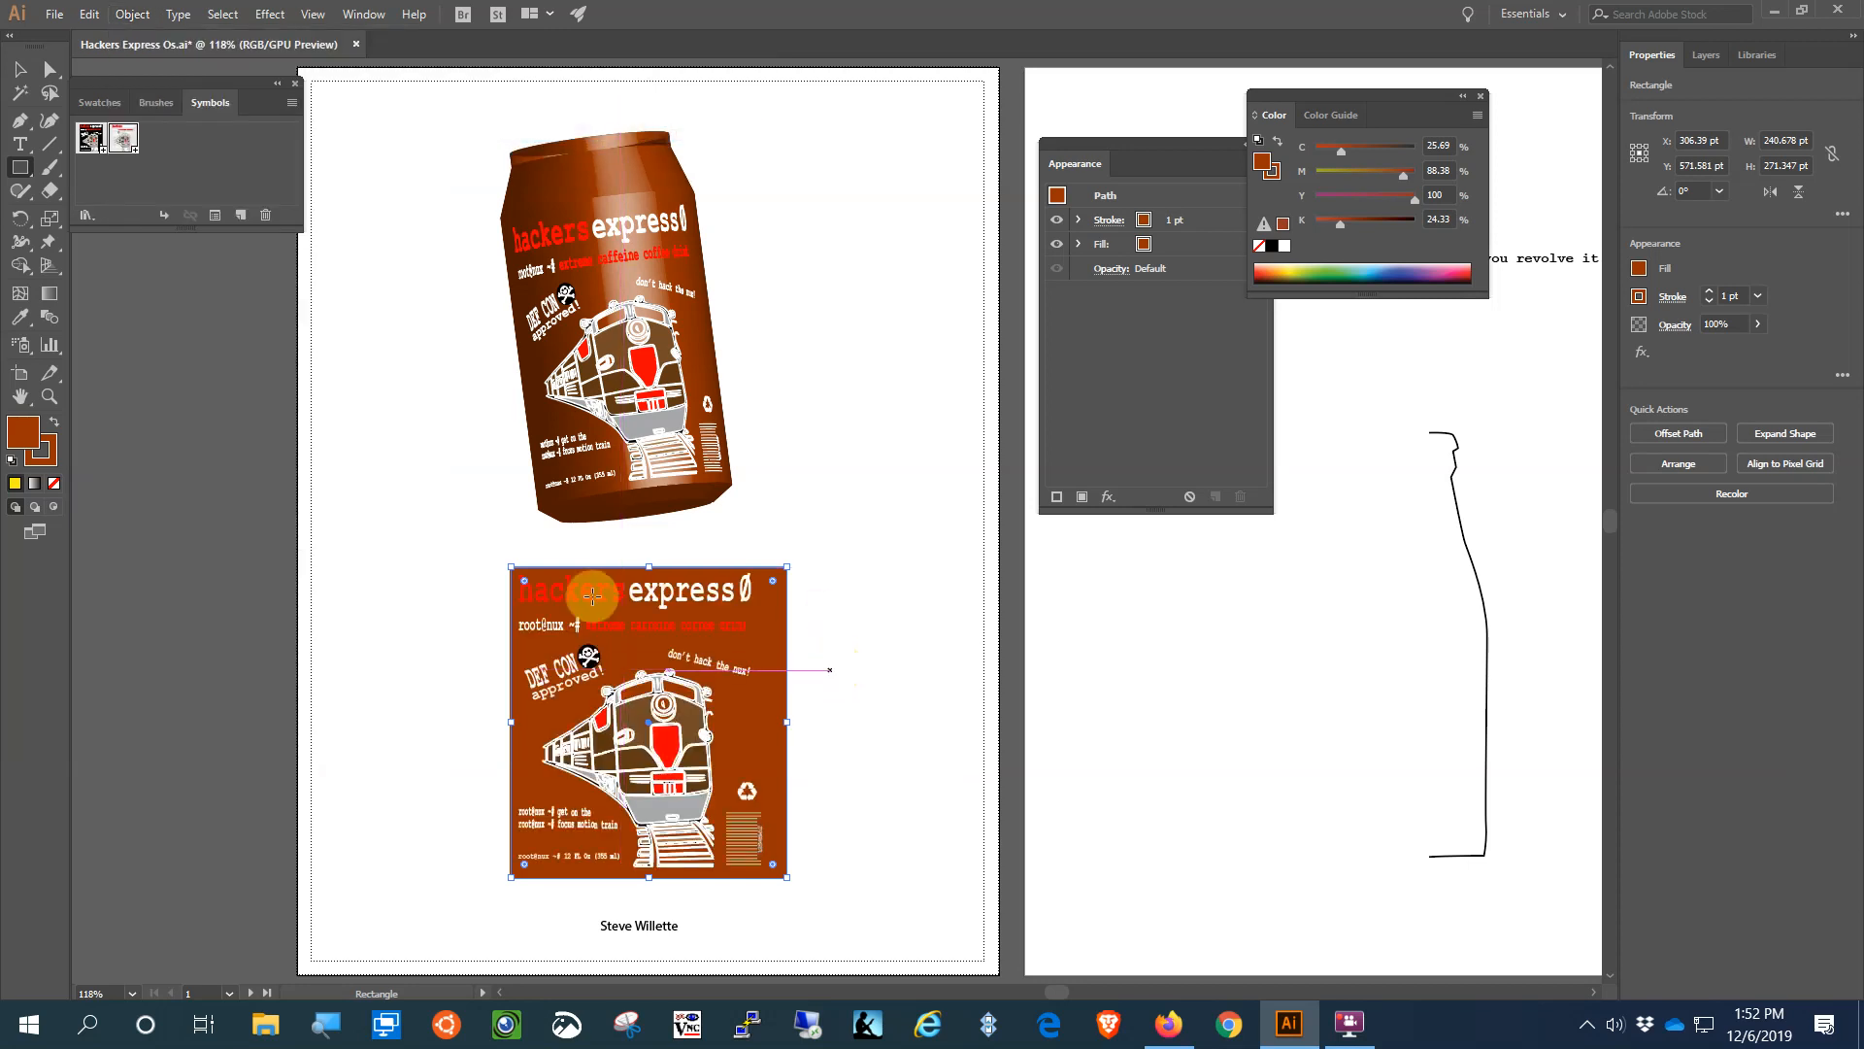
pyautogui.click(21, 68)
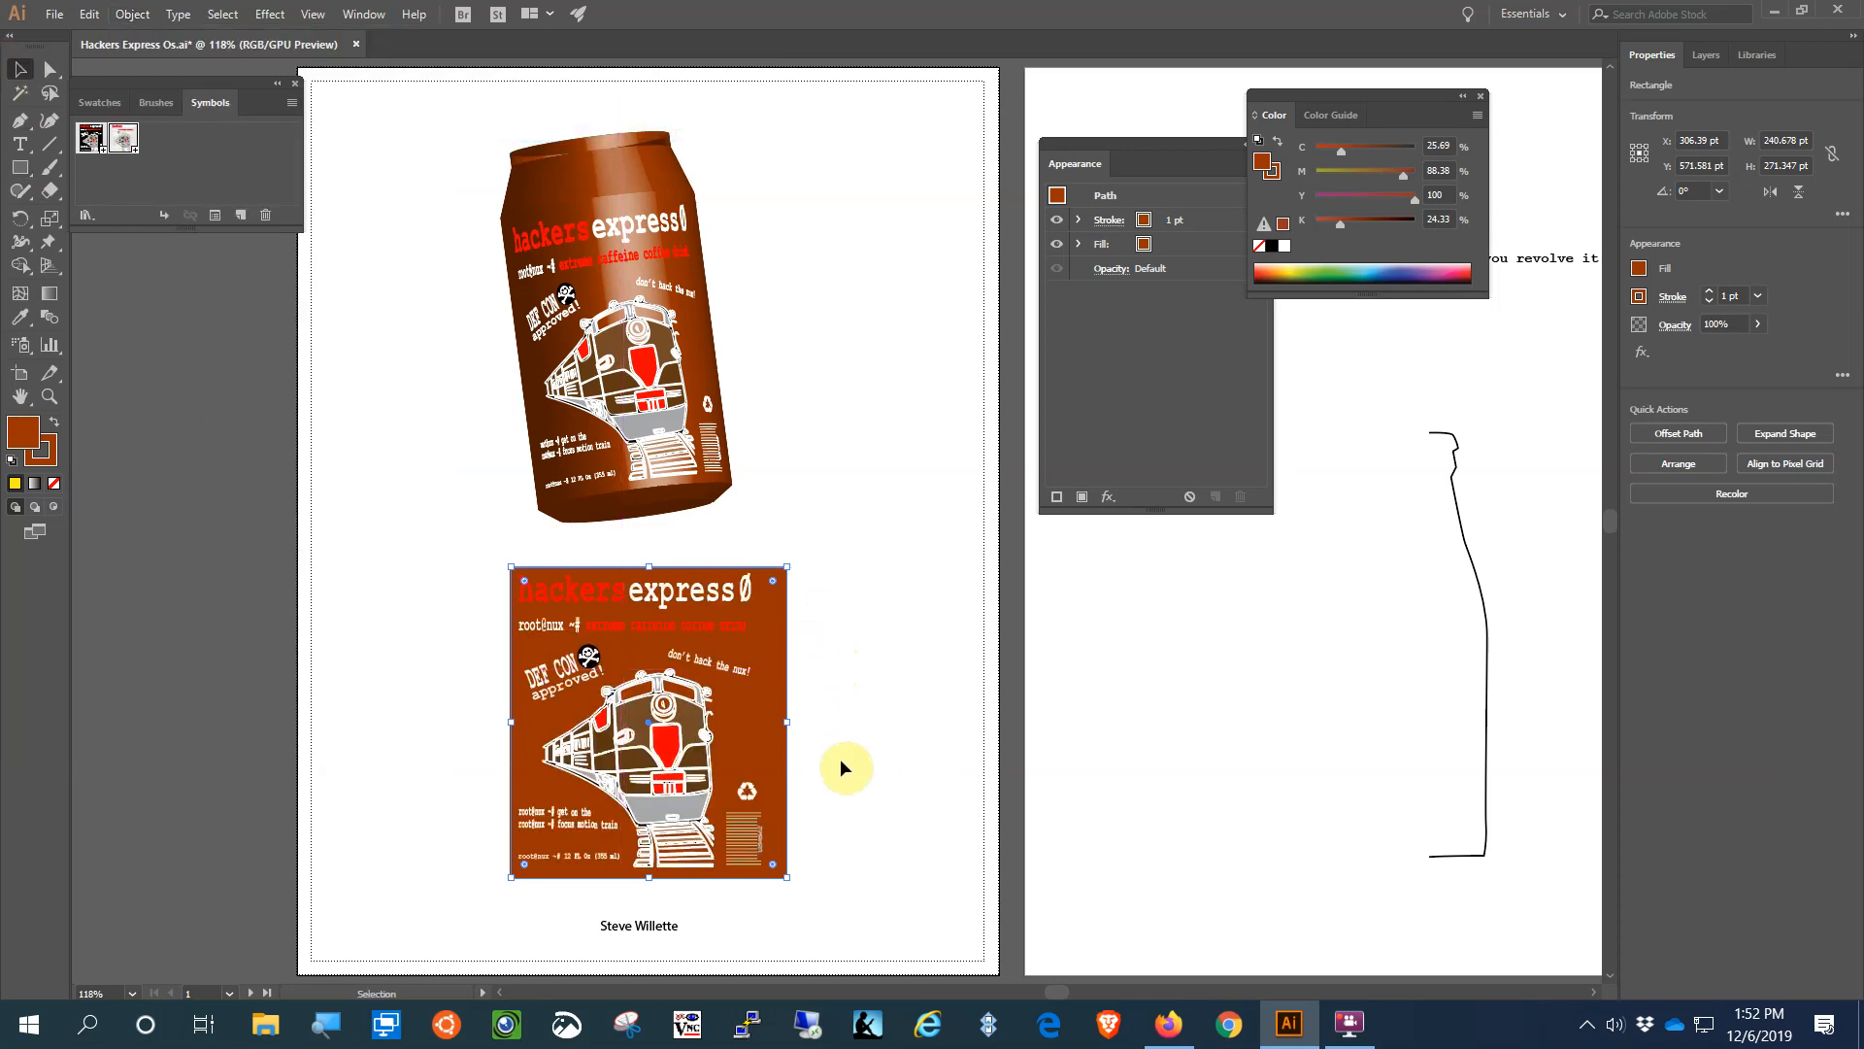
pyautogui.moveTo(790, 724); pyautogui.dragTo(776, 723)
pyautogui.click(838, 714)
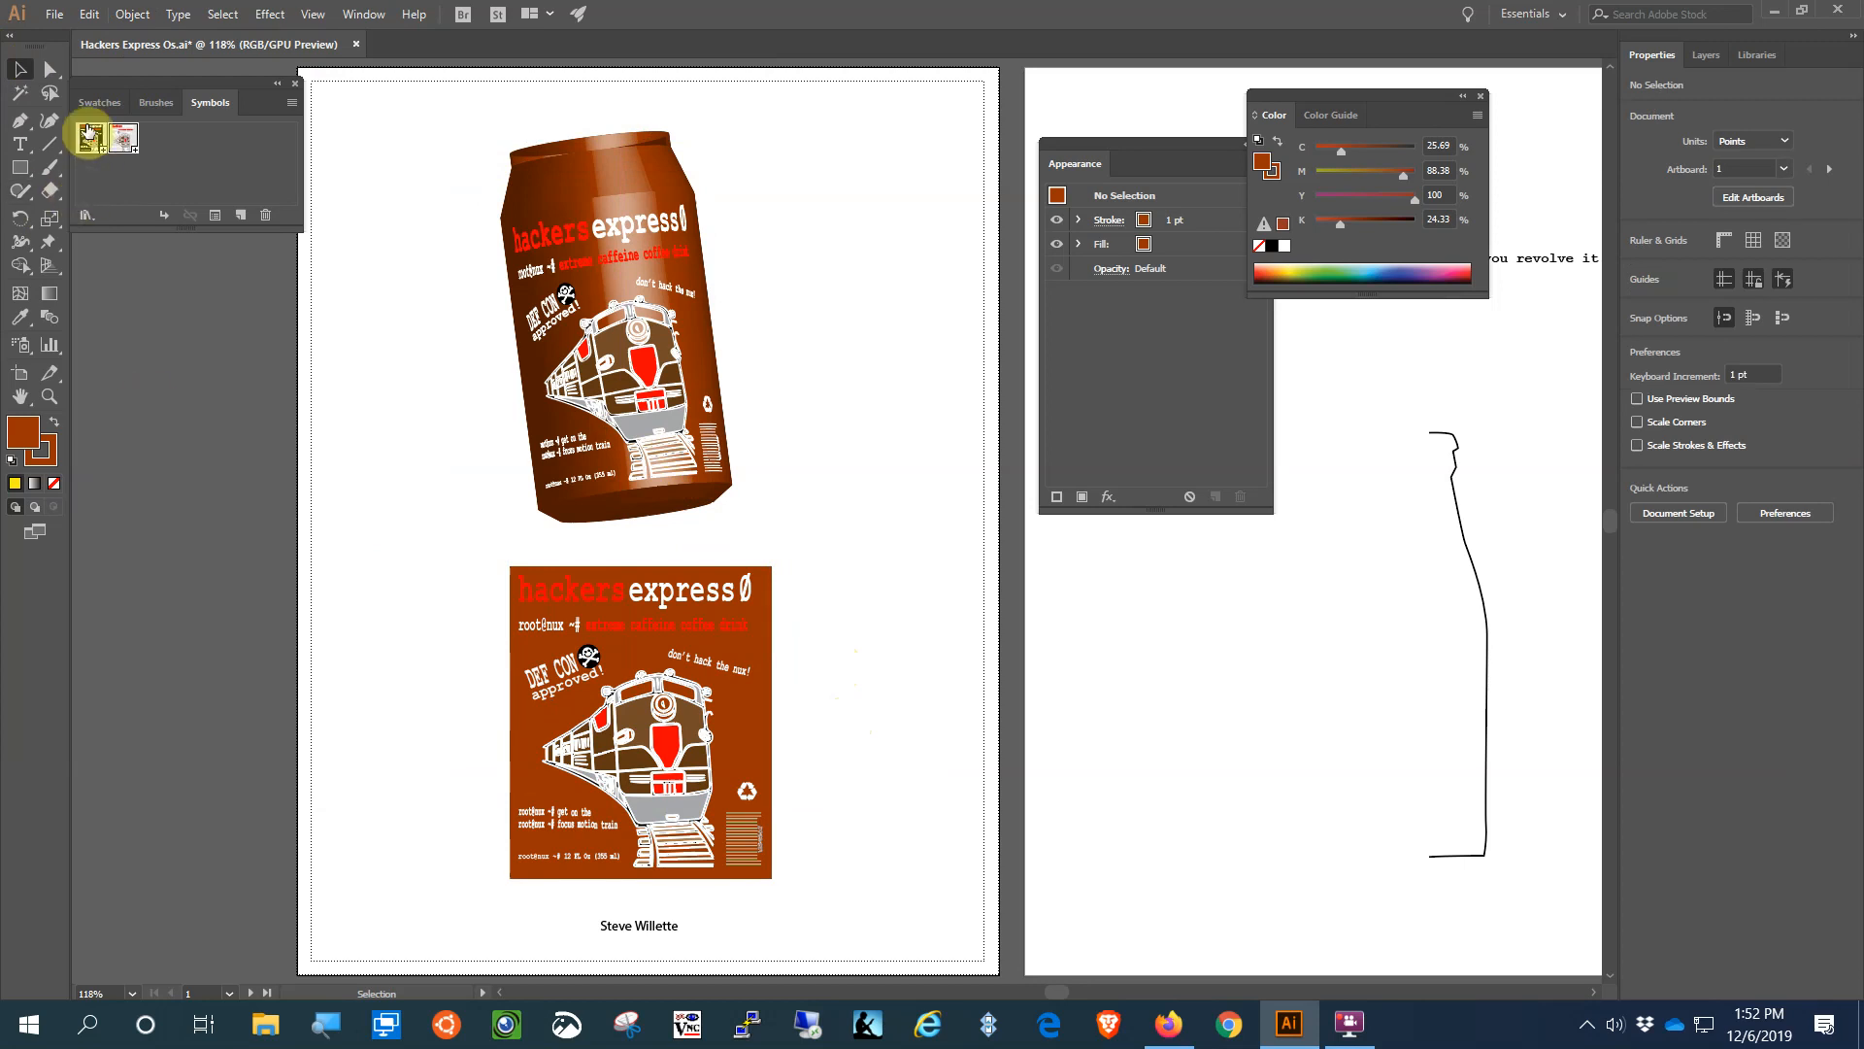
pyautogui.moveTo(90, 133); pyautogui.dragTo(133, 181)
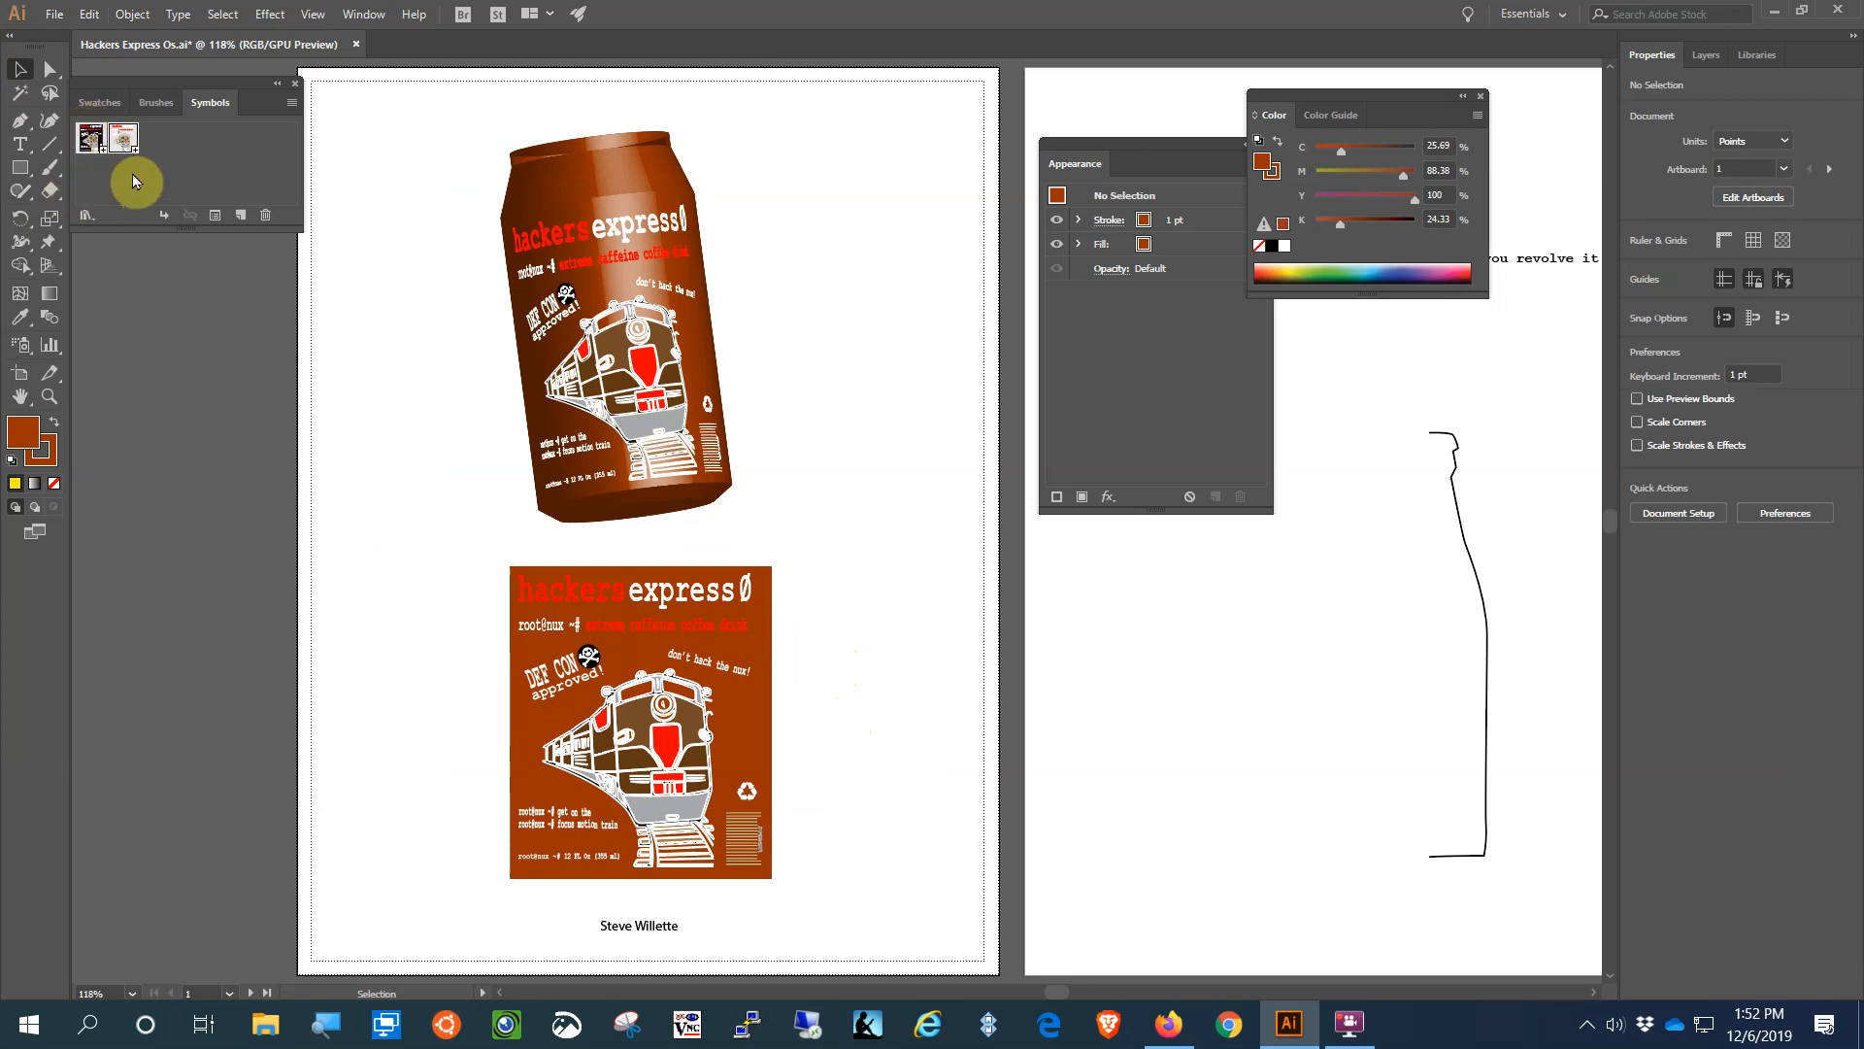